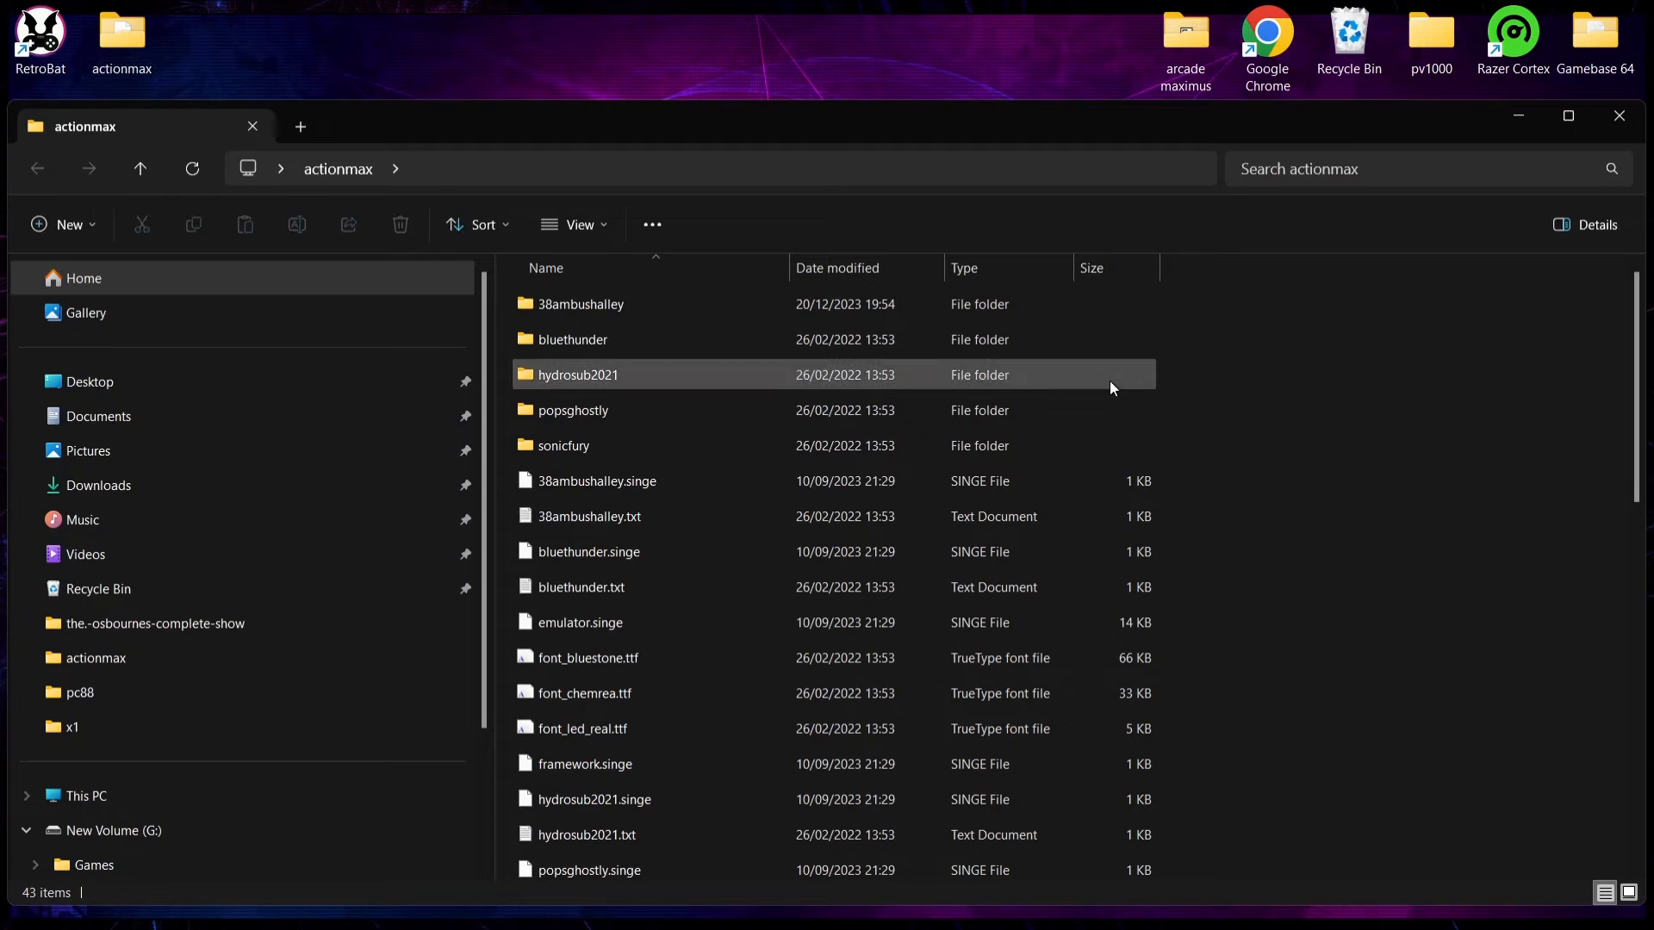
# Step: Examine the actionmax folder's file list and the contents of its 38ambushalley, bluethunder and hydrosub2021 subfolders
pyautogui.doubleClick(942, 145)
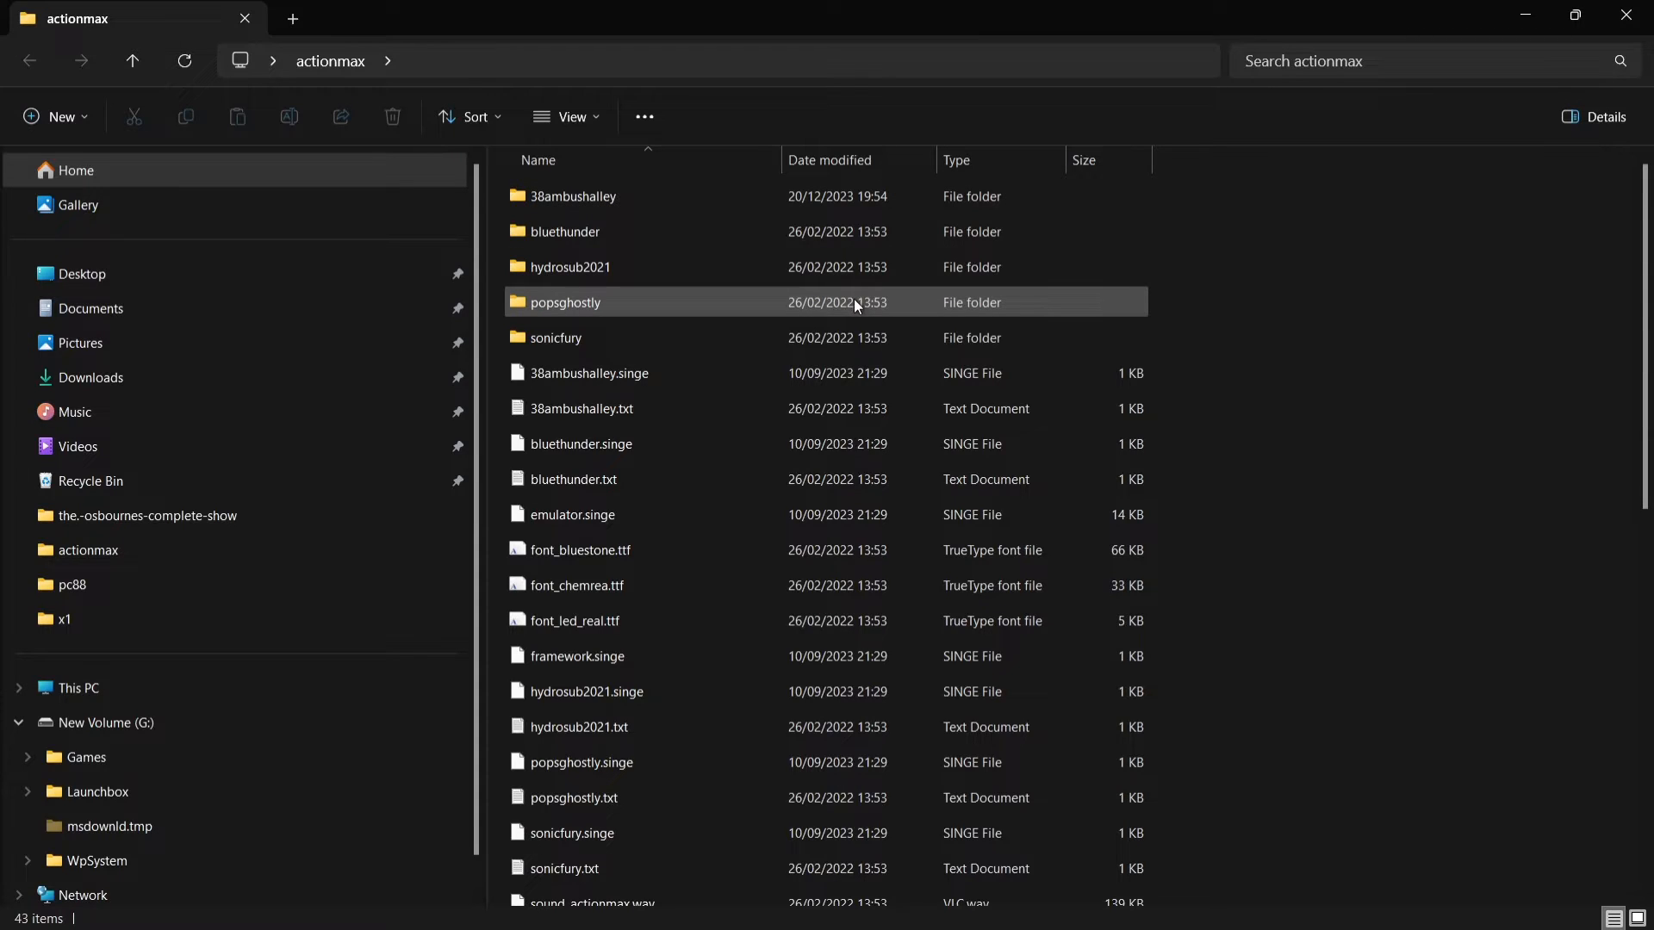
pyautogui.scroll(-1, 1103, 413)
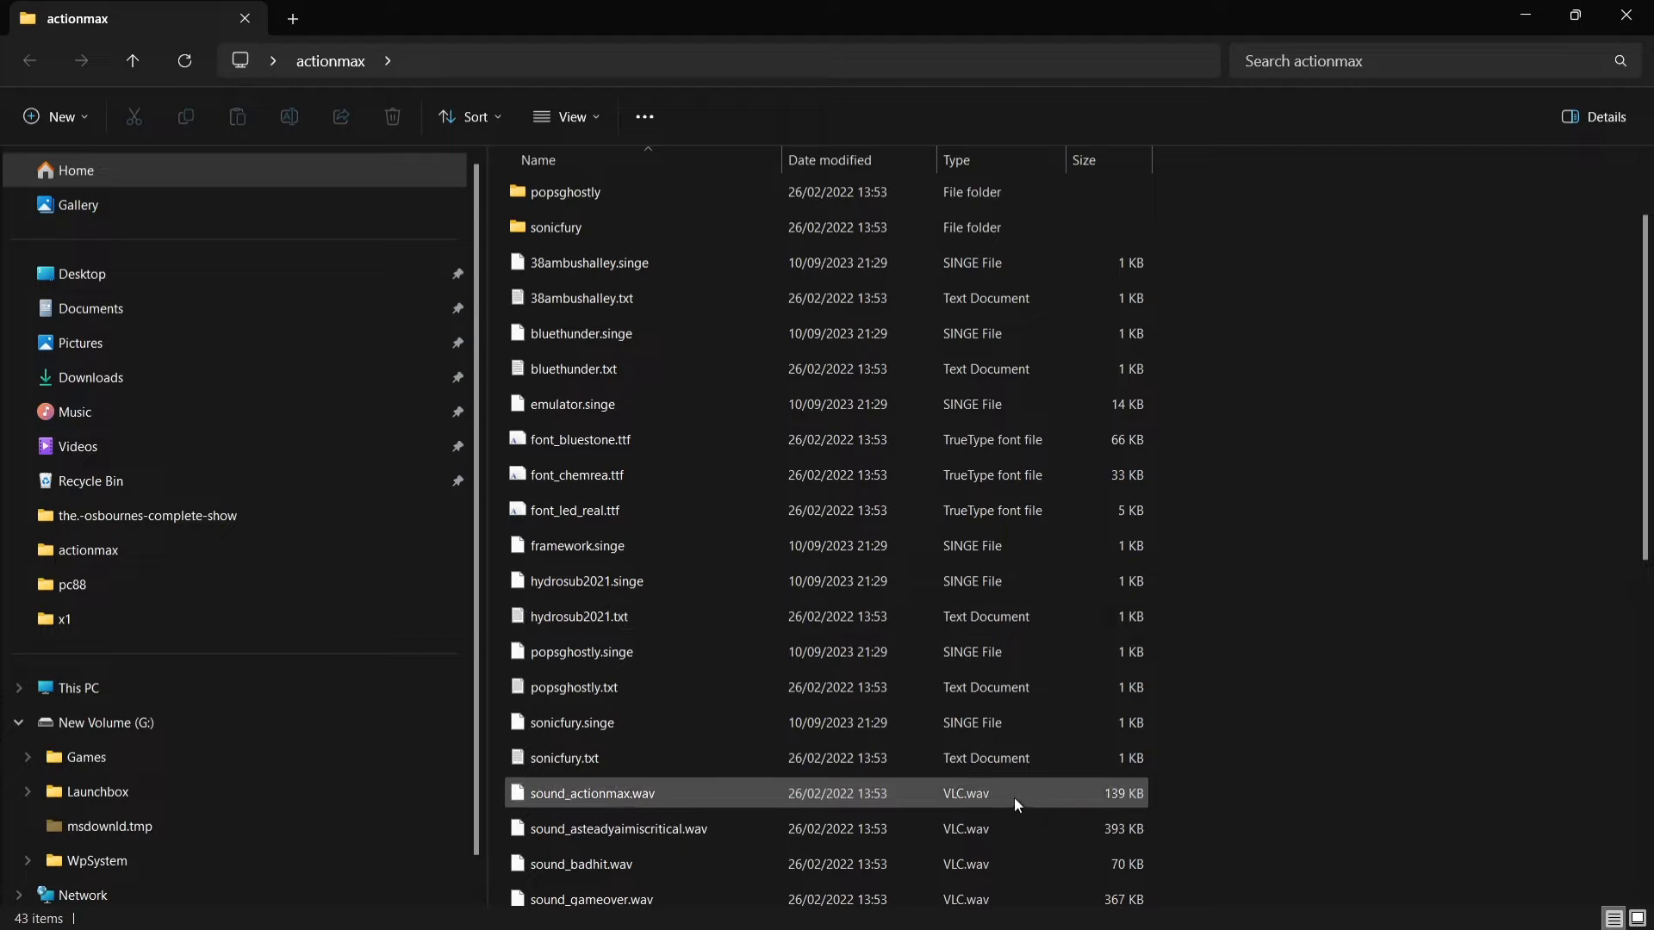
pyautogui.moveTo(1646, 472); pyautogui.dragTo(1635, 293)
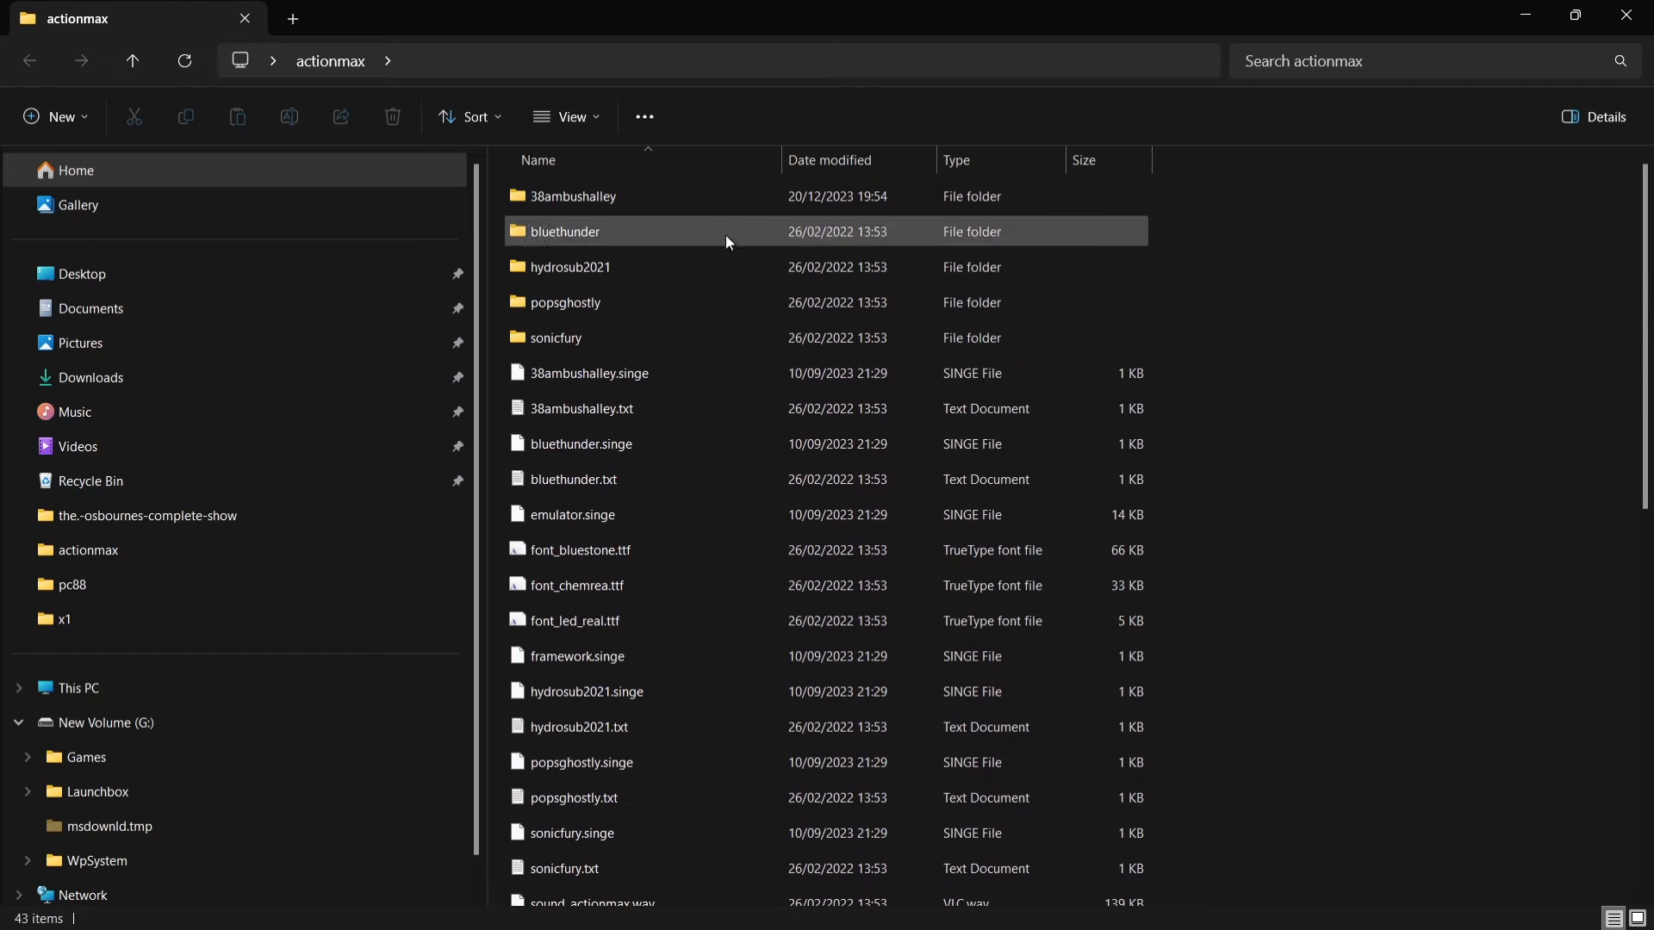
pyautogui.moveTo(695, 203)
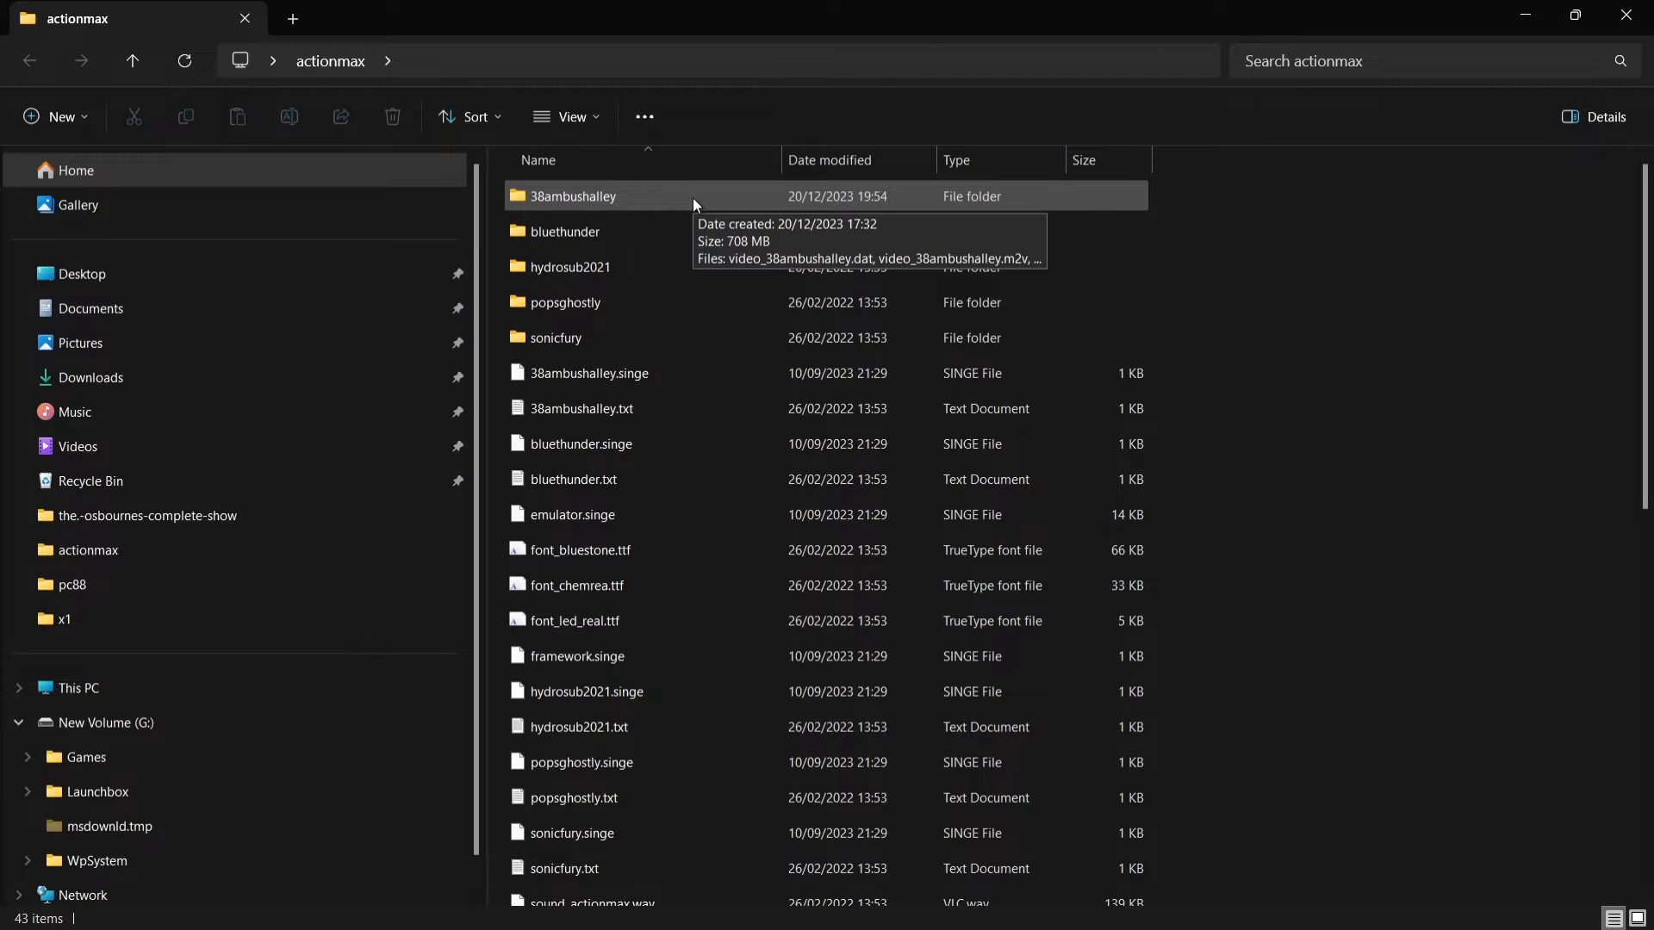
pyautogui.doubleClick(694, 202)
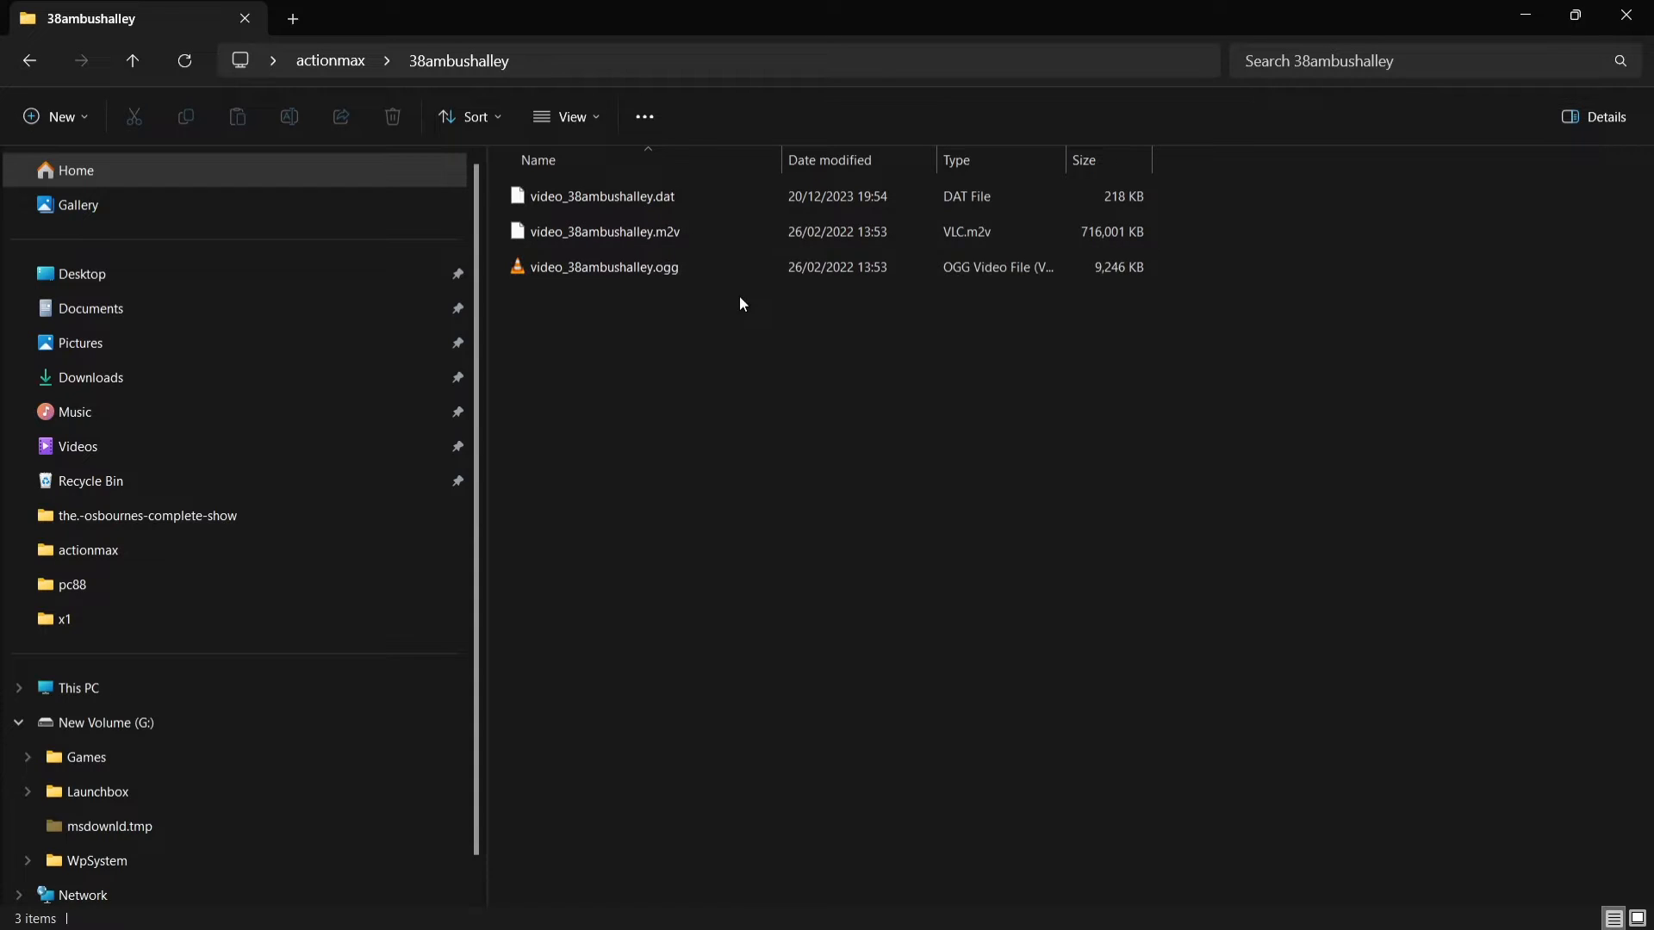
pyautogui.click(34, 60)
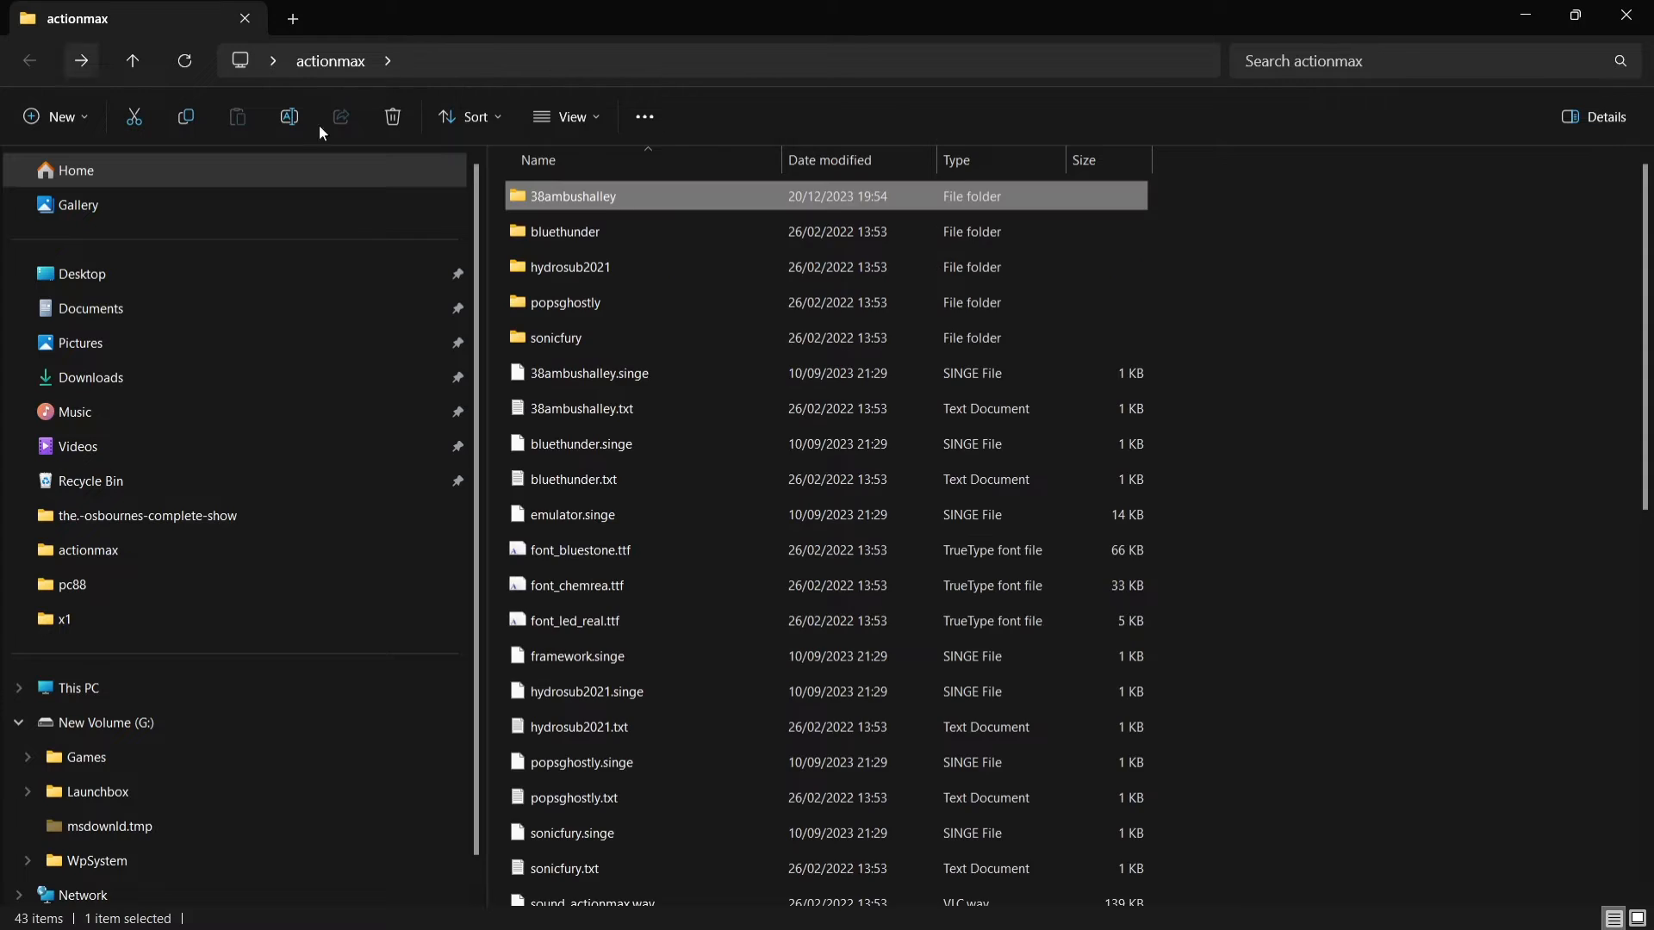
pyautogui.doubleClick(621, 228)
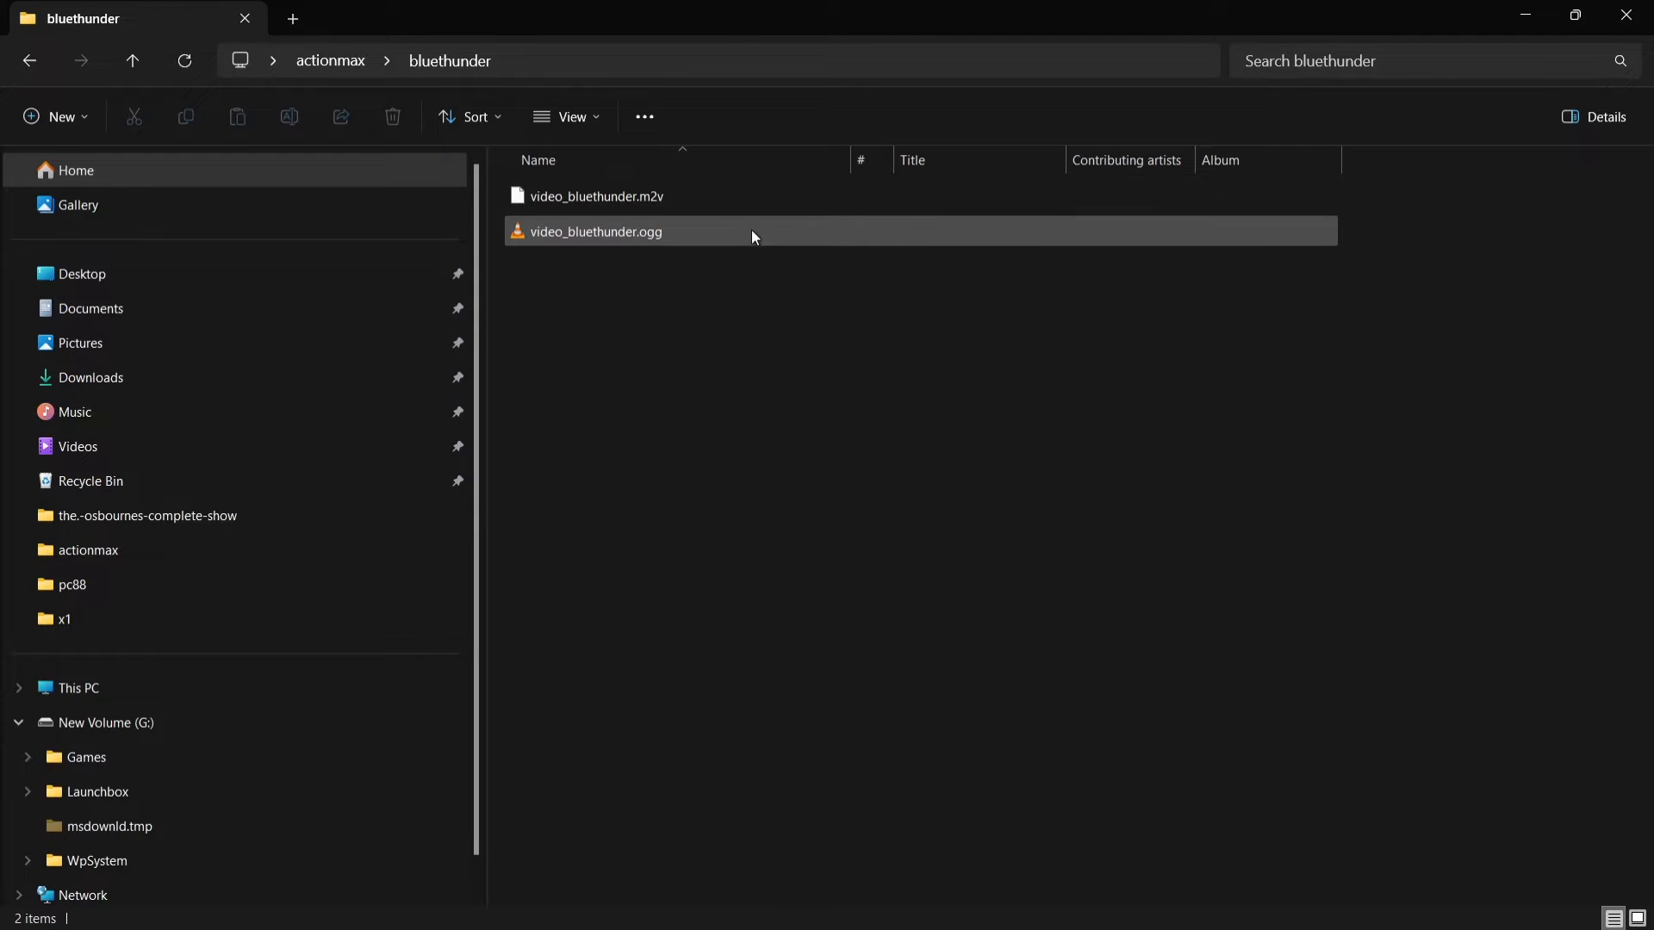
pyautogui.click(23, 66)
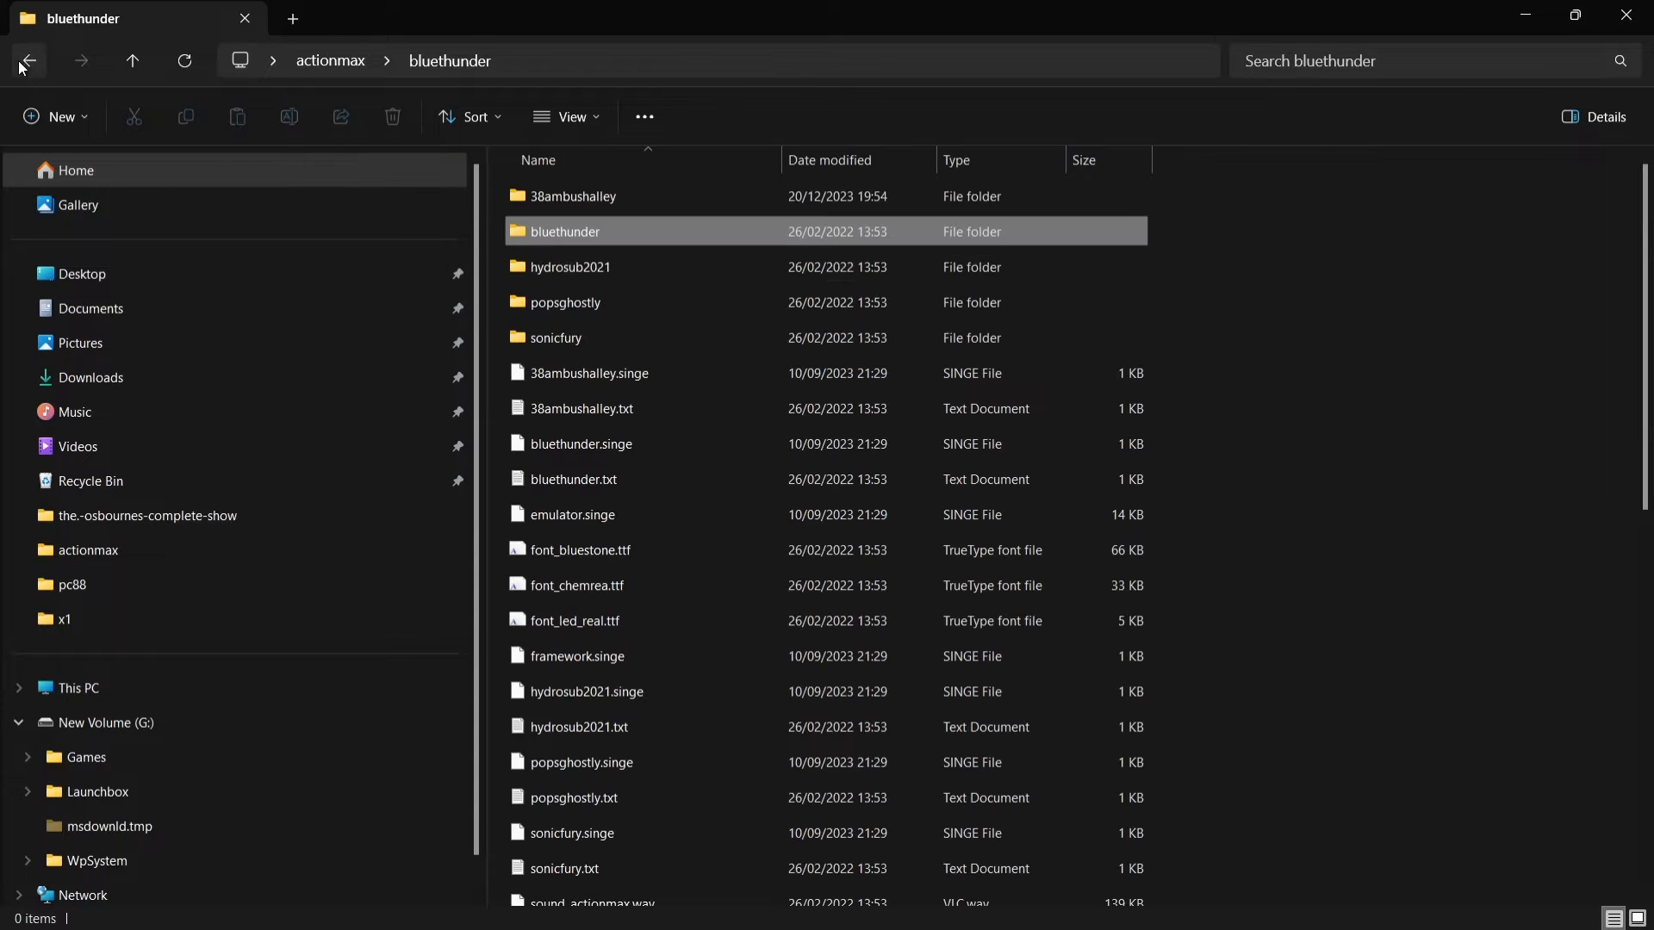
pyautogui.doubleClick(613, 270)
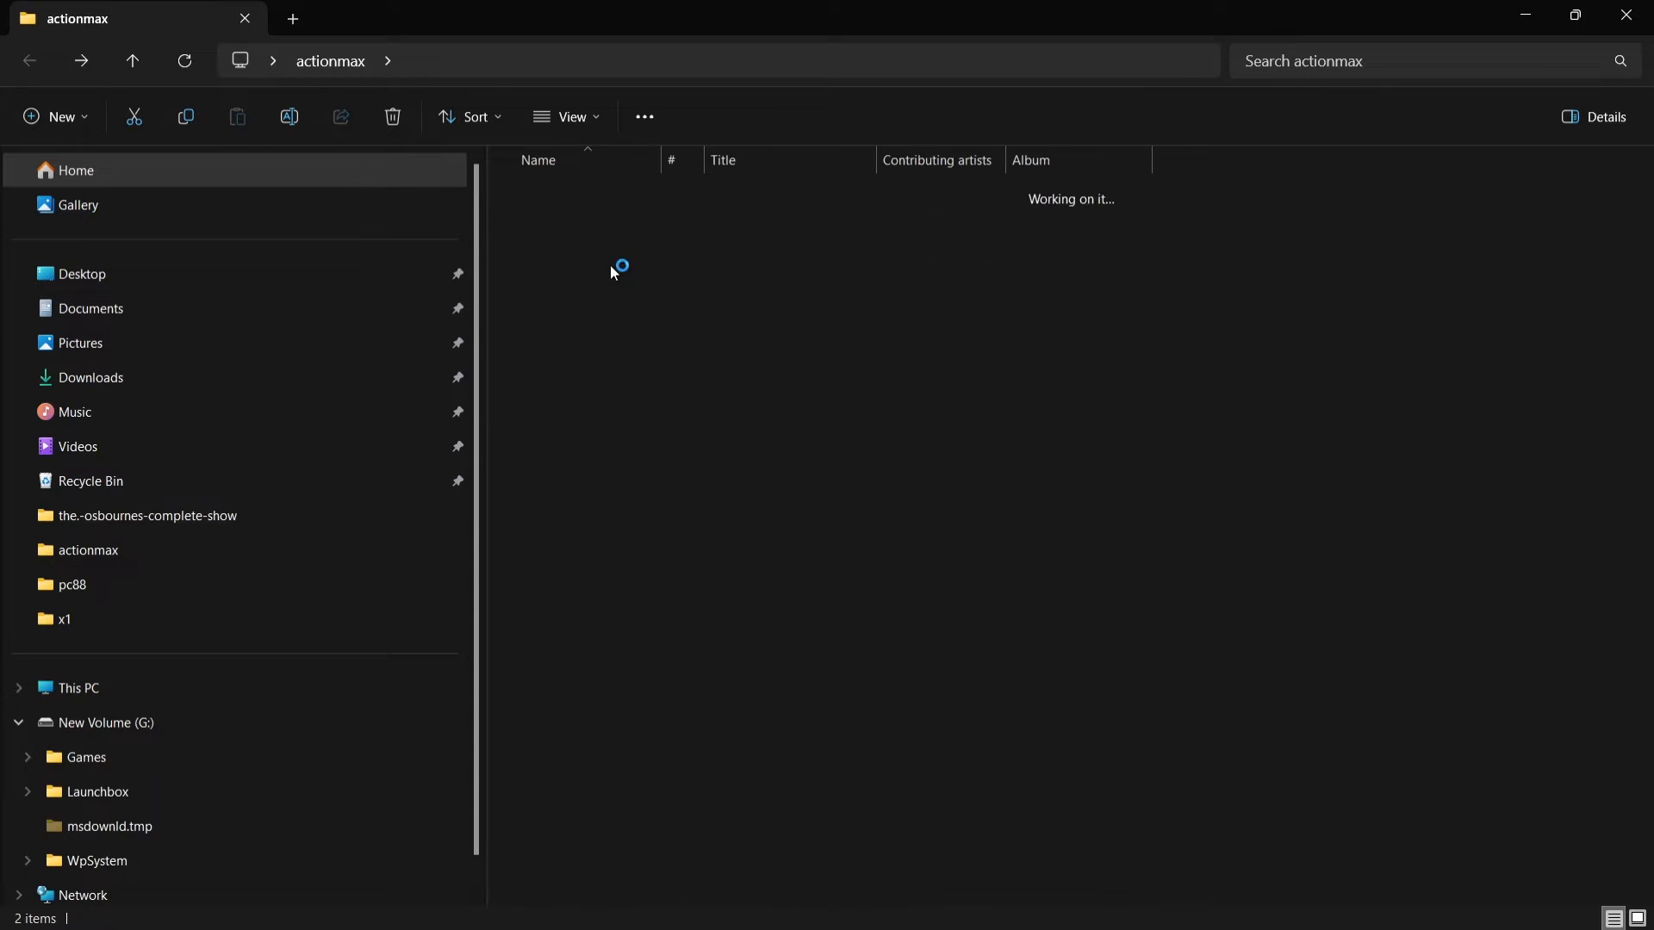
pyautogui.moveTo(661, 159); pyautogui.dragTo(857, 164)
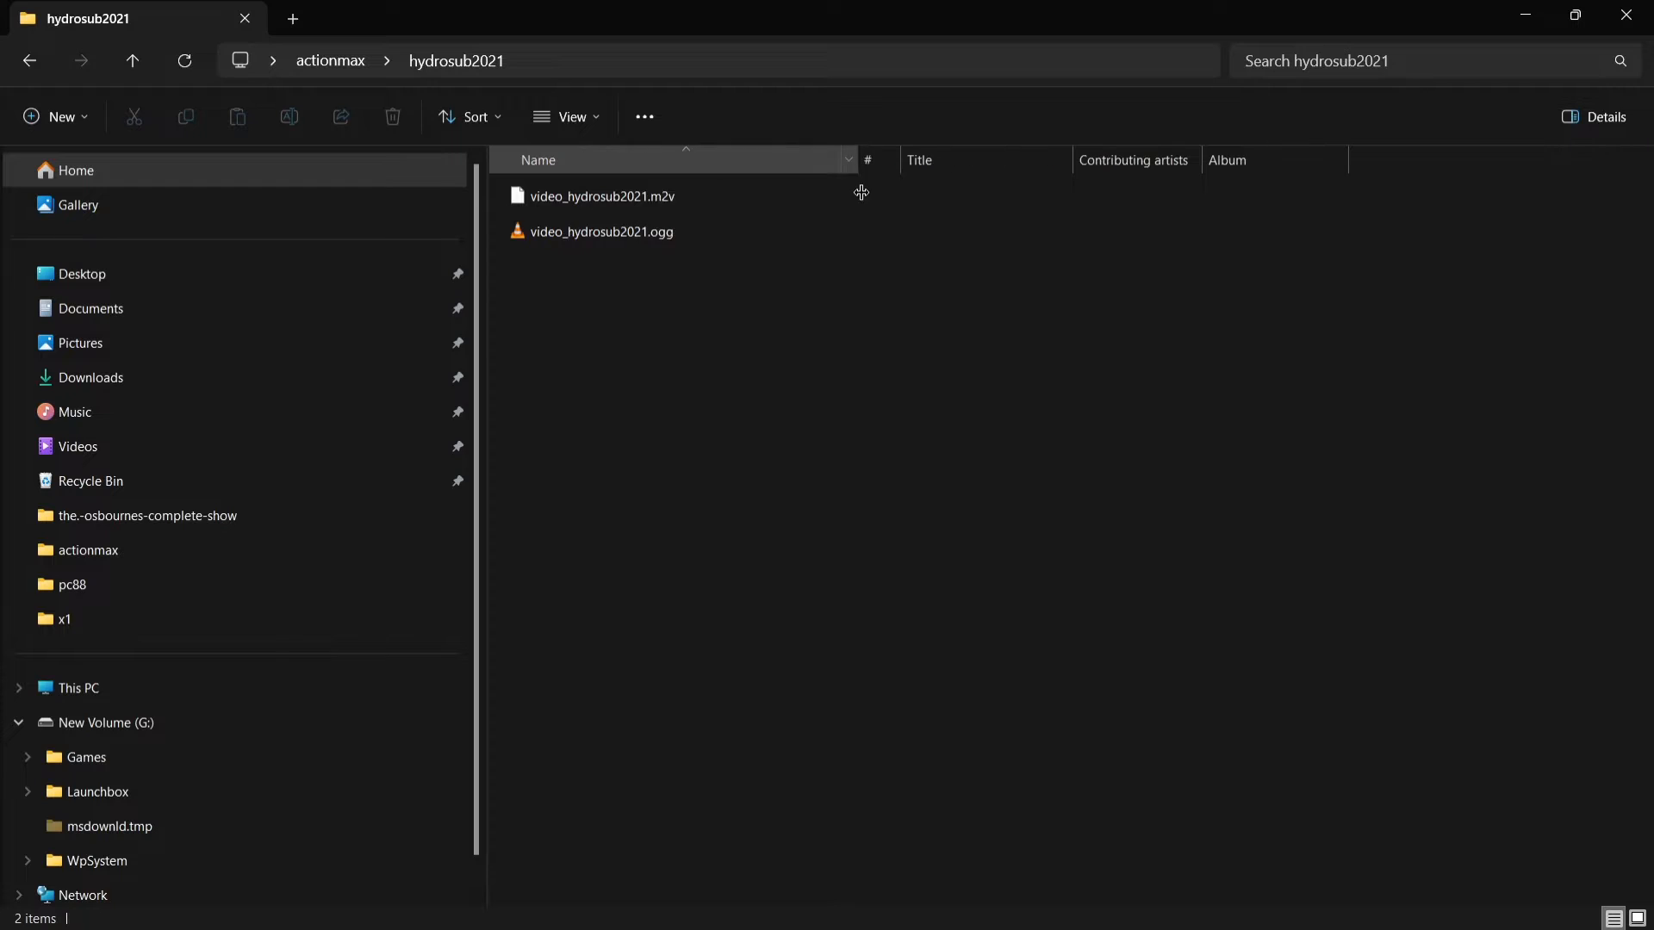
pyautogui.click(39, 62)
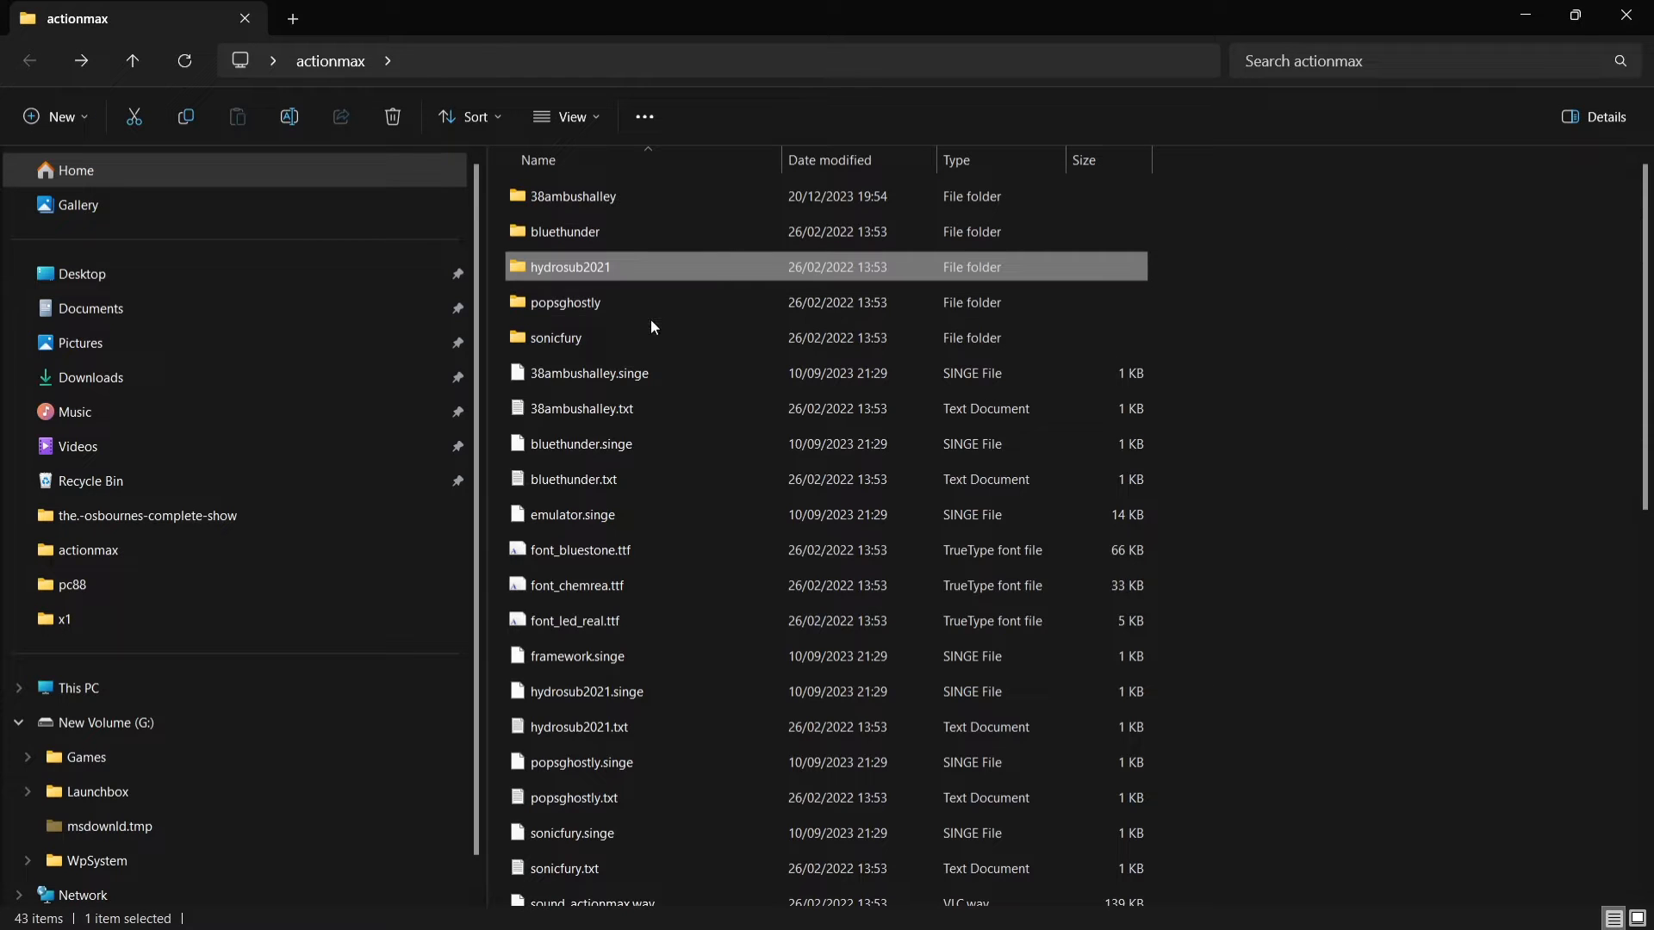
# Step: Recheck the video files in the 38ambushalley subfolder, return to actionmax and close its window
pyautogui.click(619, 200)
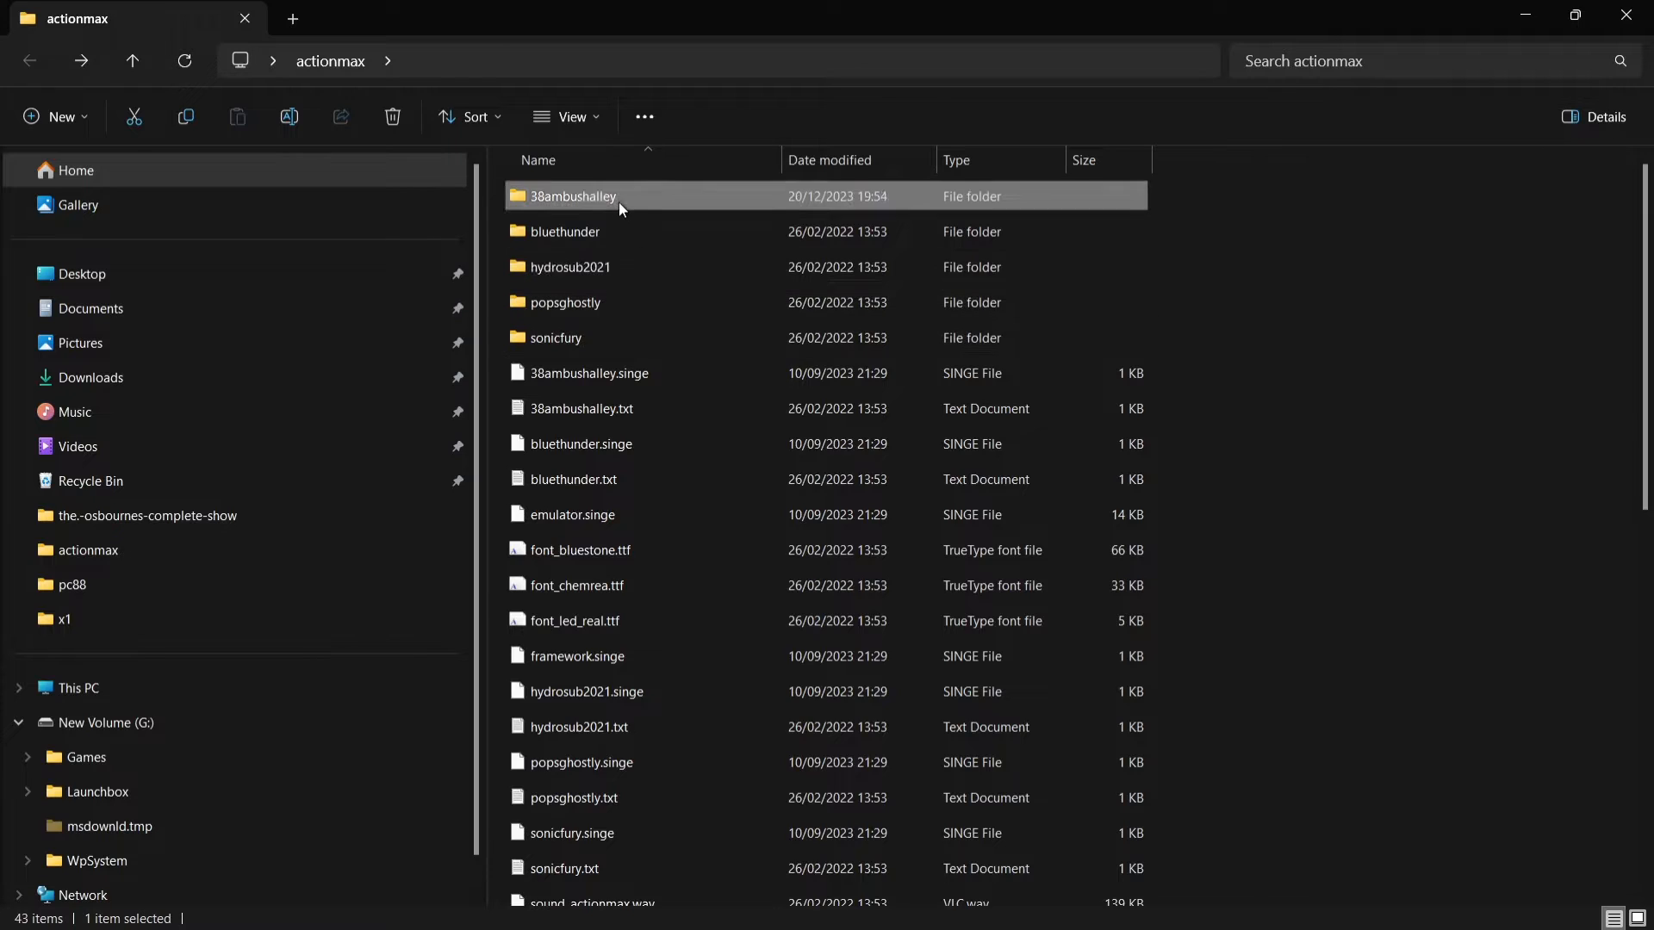
pyautogui.doubleClick(618, 200)
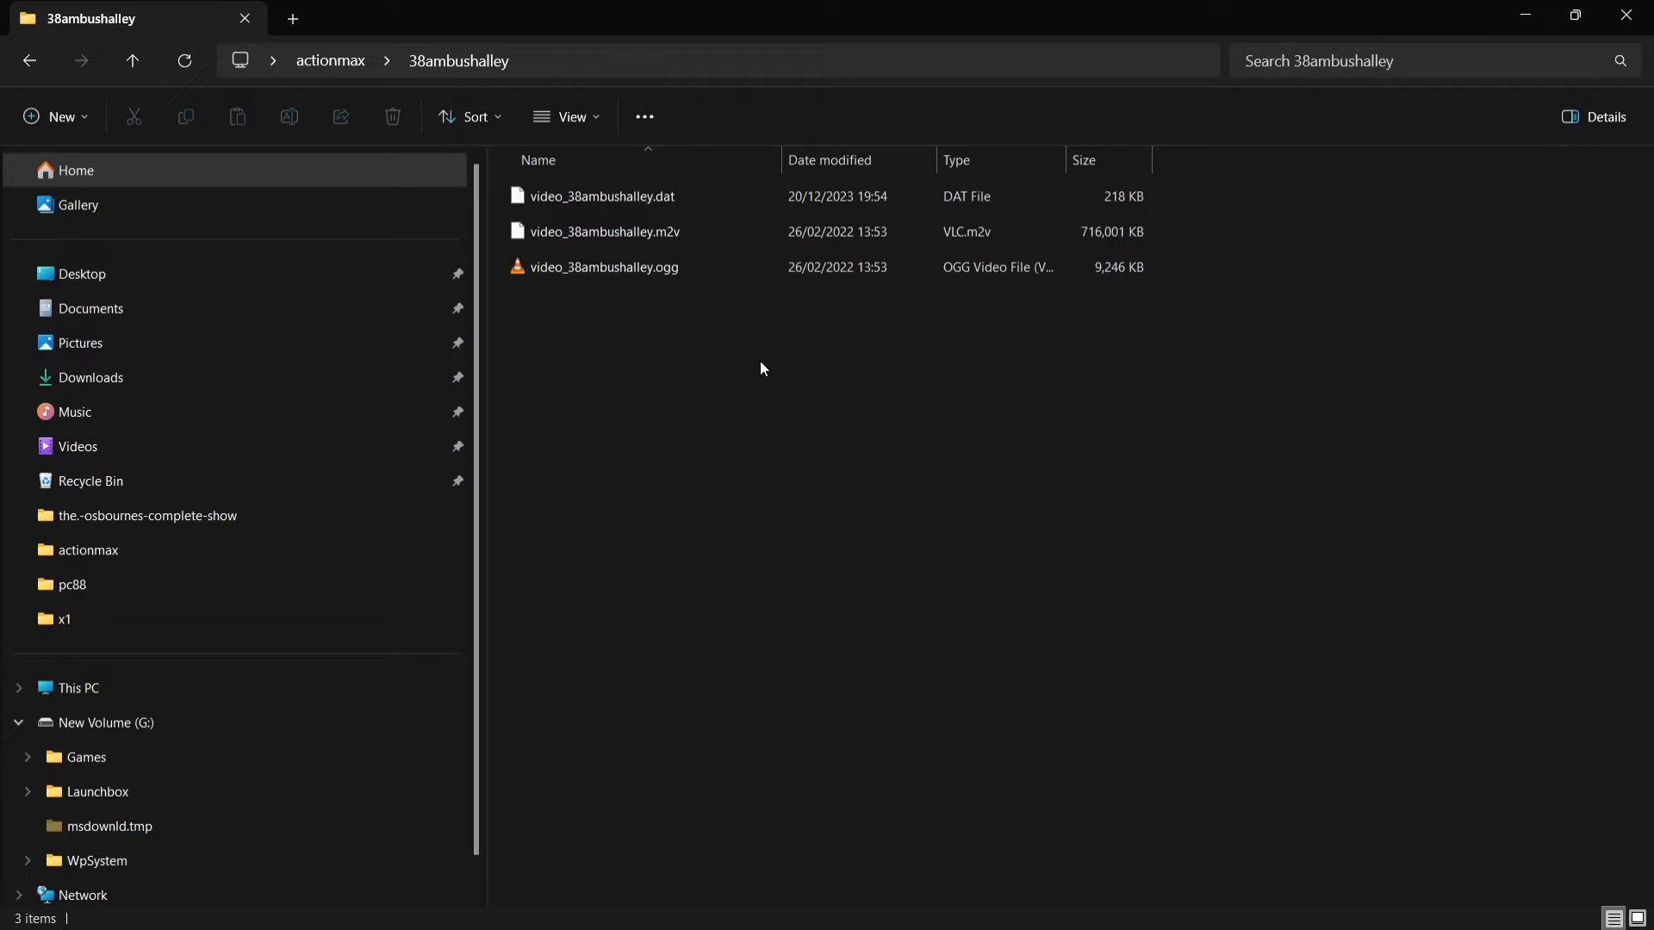
pyautogui.click(27, 64)
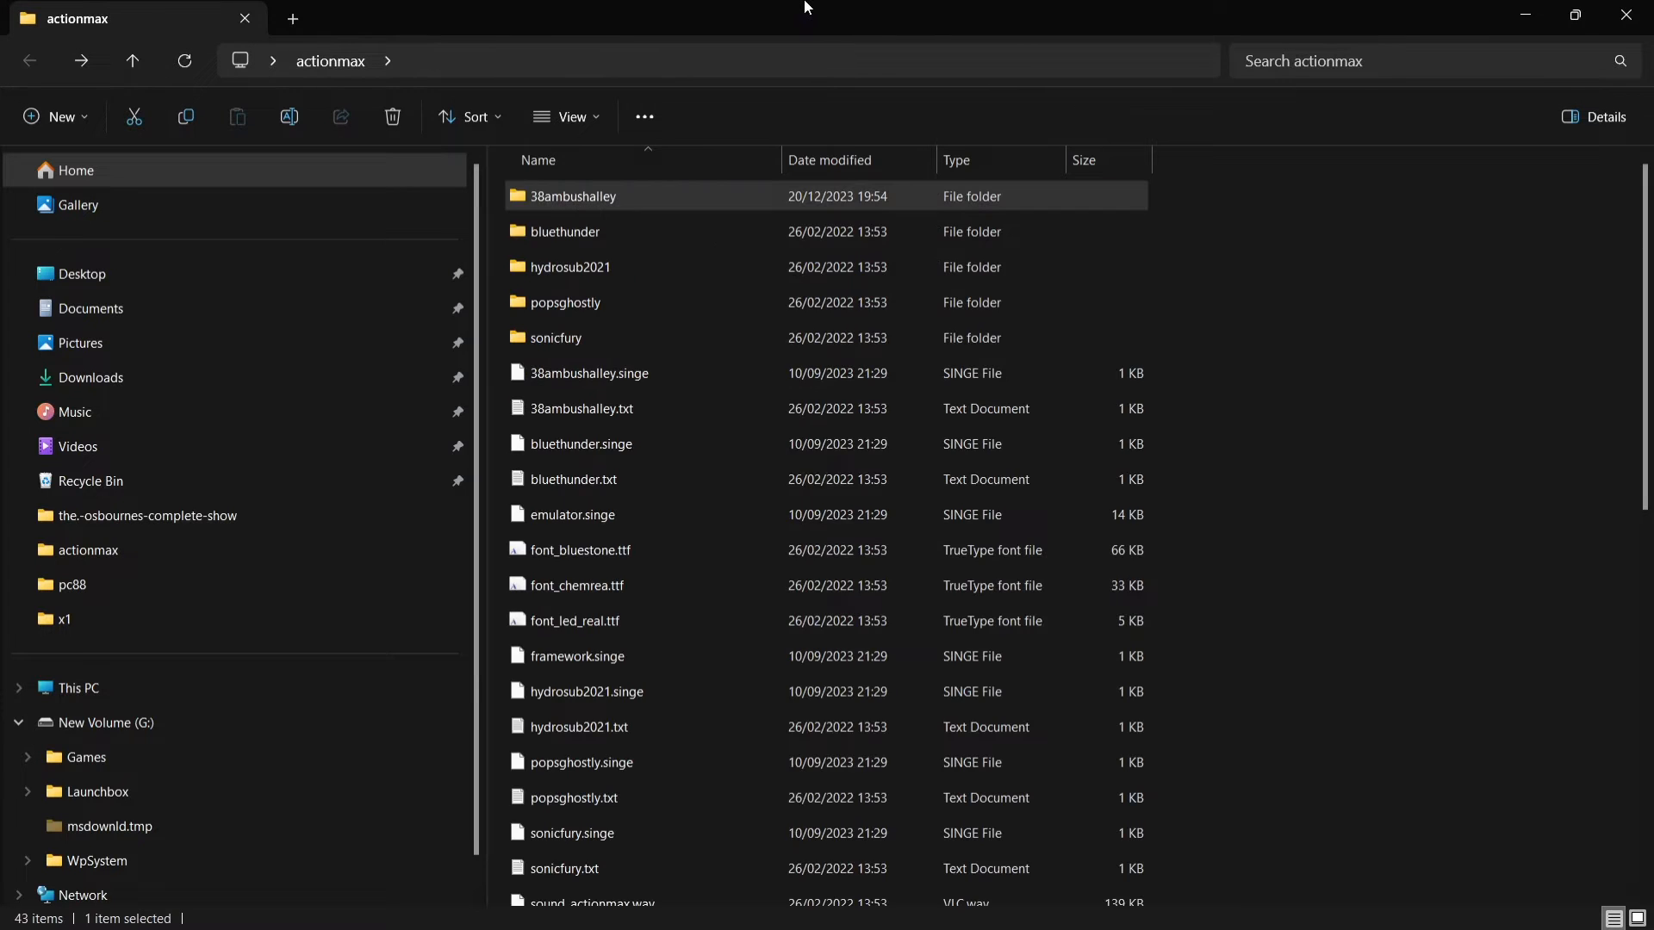
pyautogui.doubleClick(806, 7)
pyautogui.click(1628, 129)
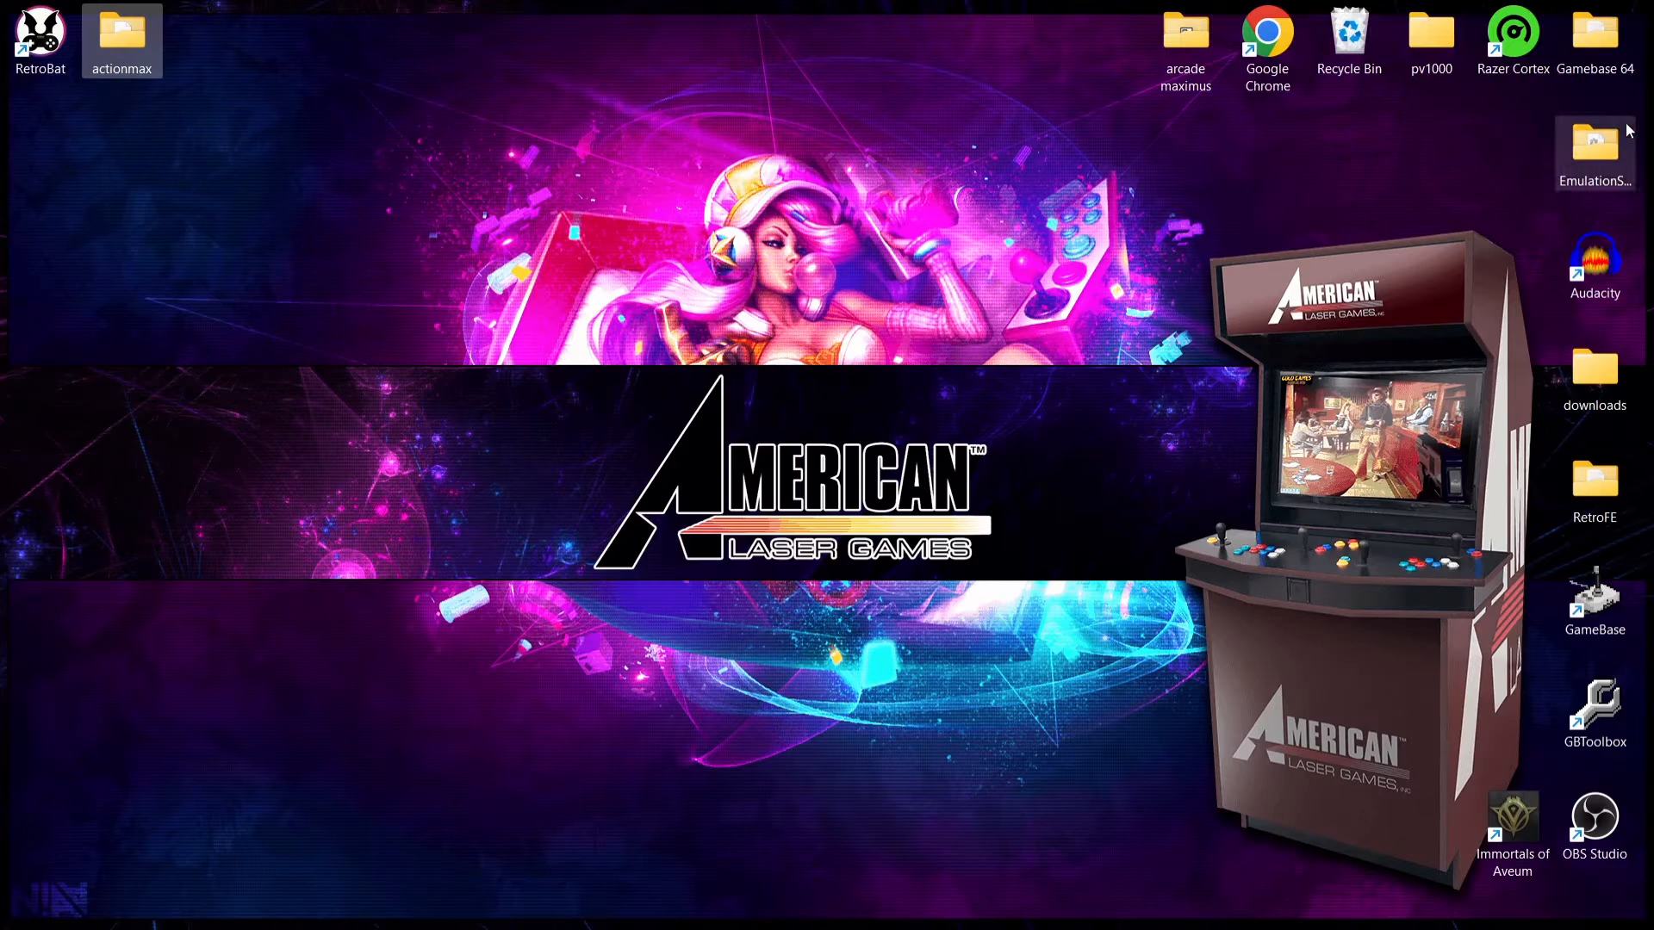
# Step: Open the RetroBat shortcut's install folder, launch BatGui.exe from it and open the System List
pyautogui.rightClick(50, 61)
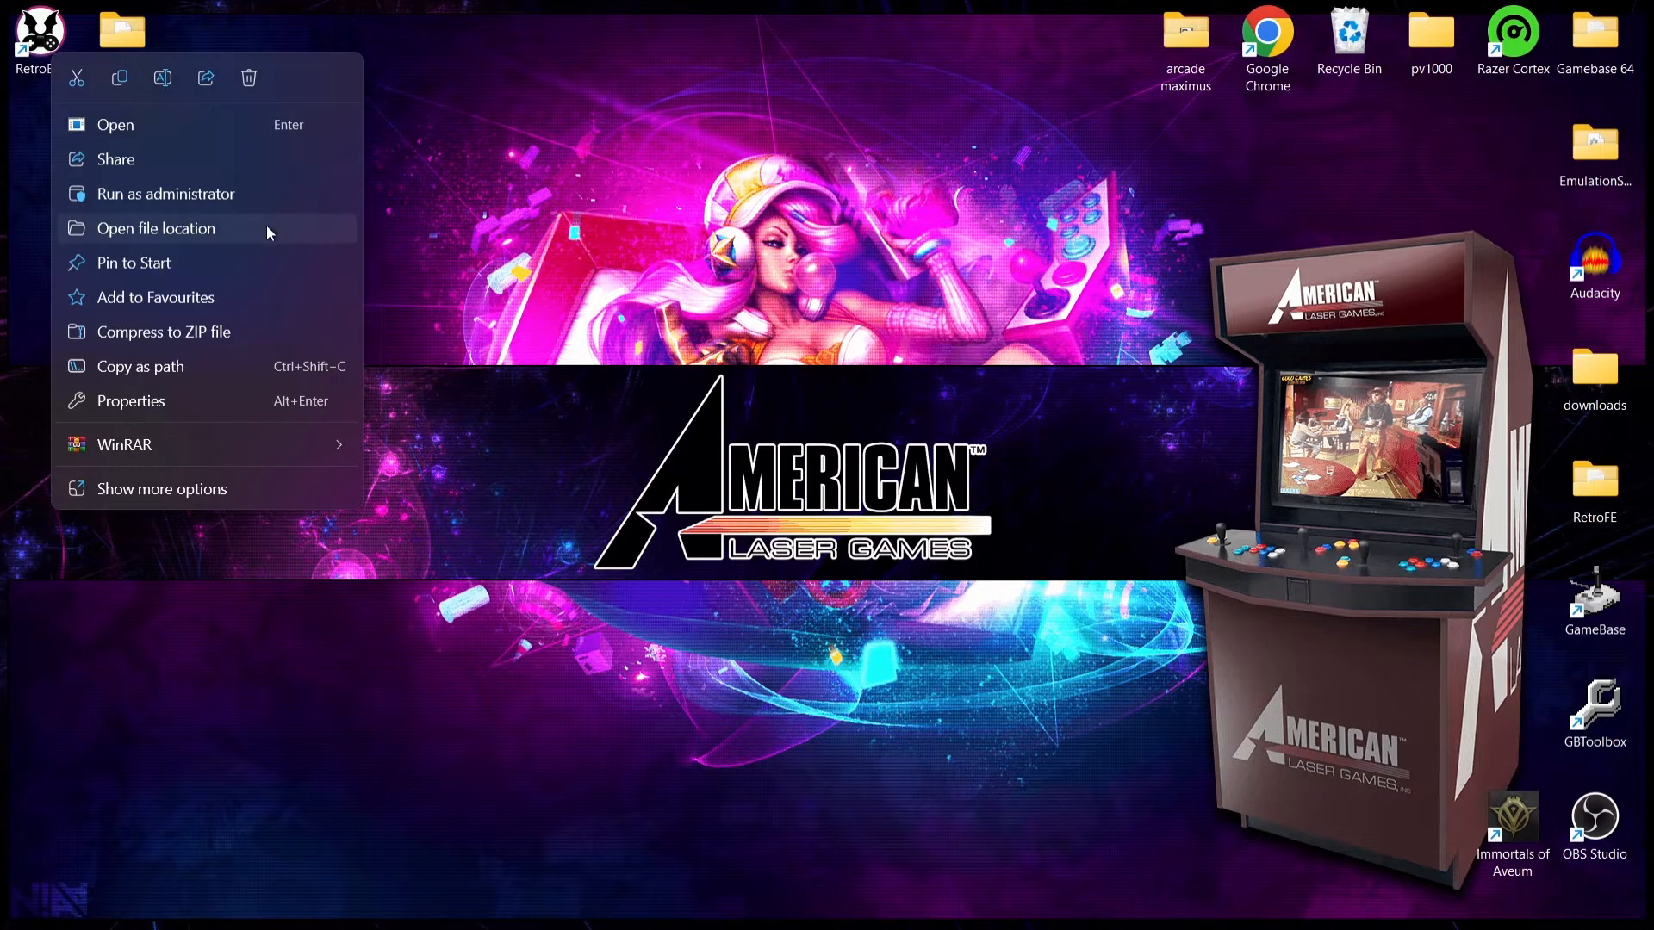
pyautogui.click(267, 226)
pyautogui.click(593, 308)
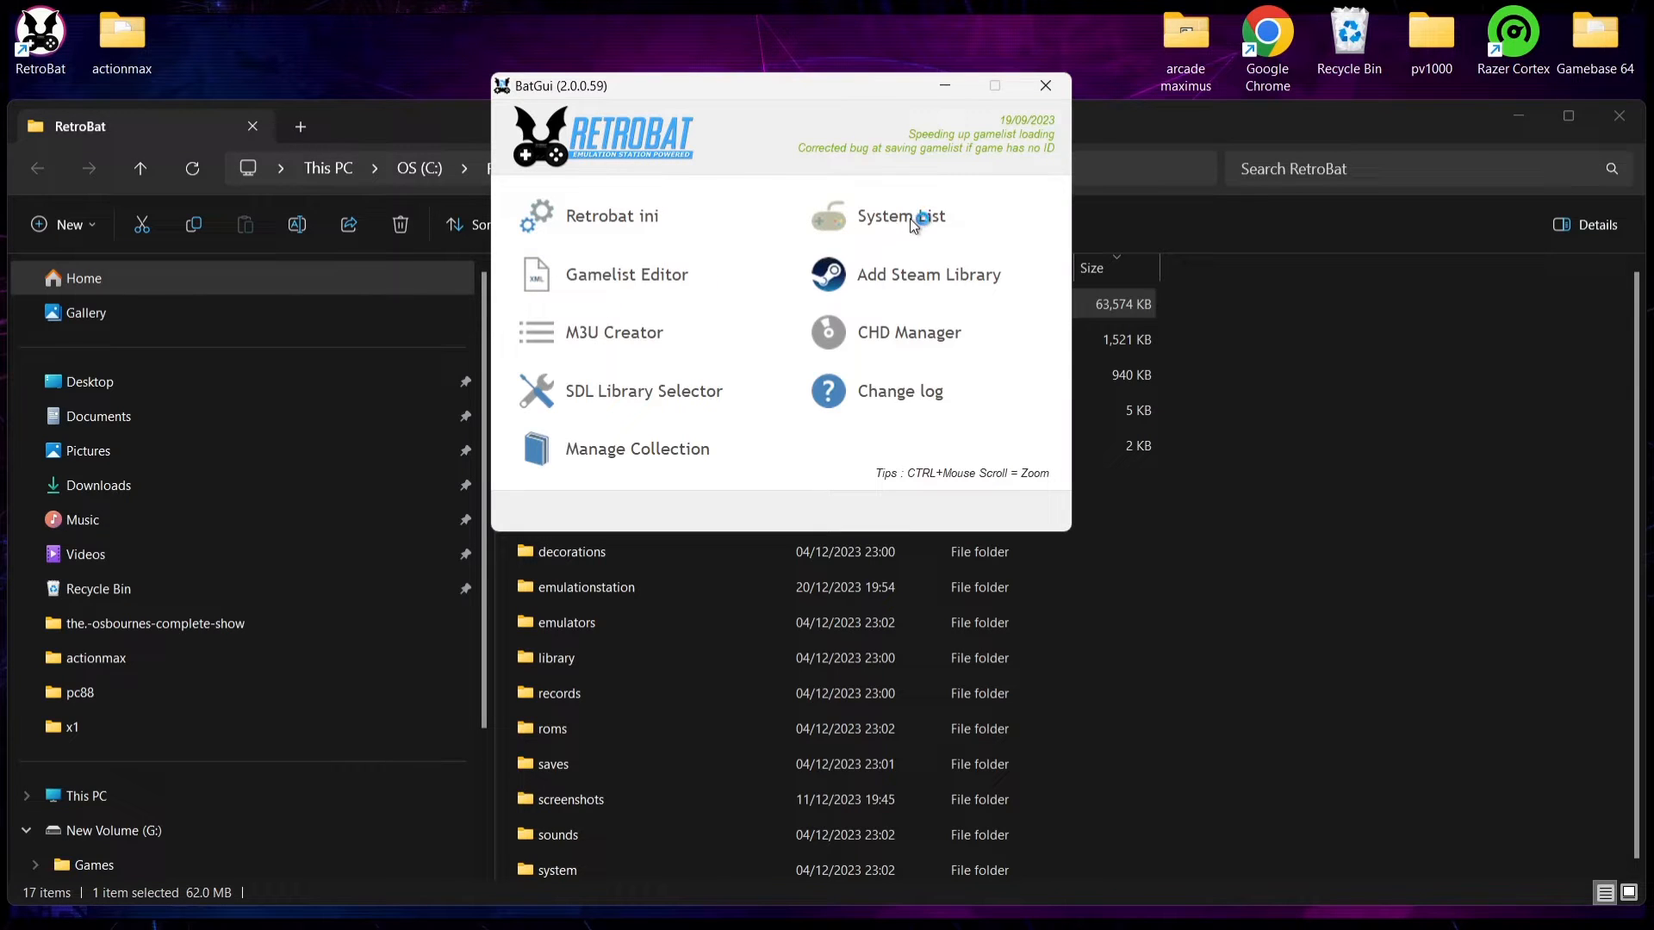
pyautogui.click(913, 224)
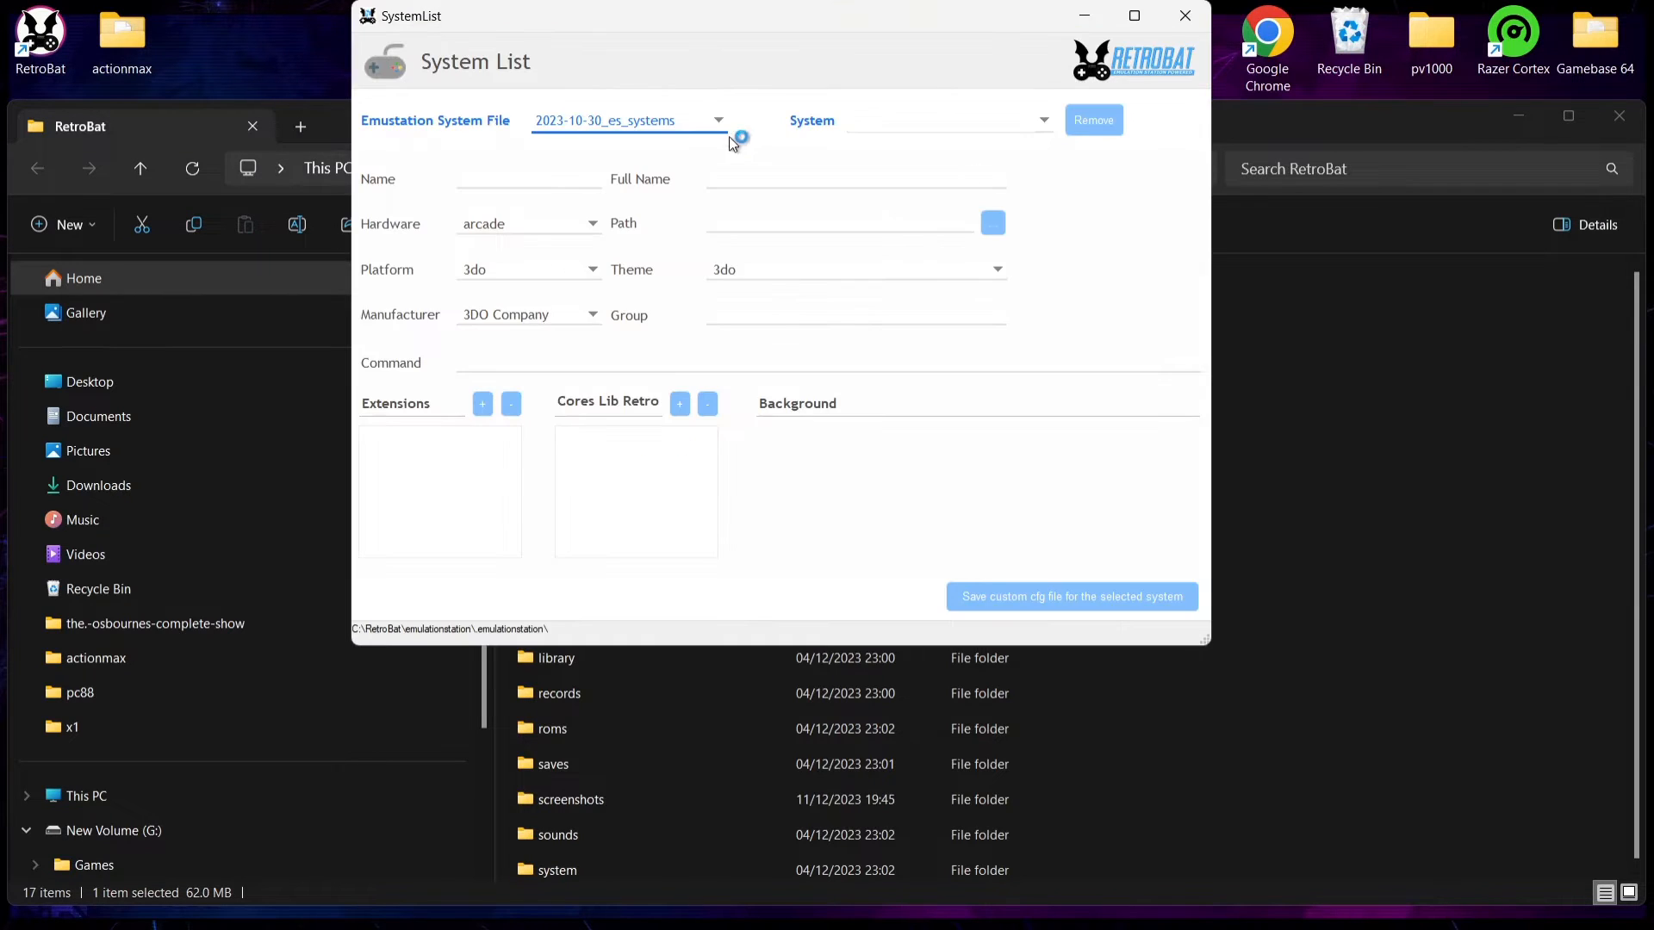
# Step: Load the actionmax system from the es_systems file to check its accepted extensions and ROM path, and close BatGui
pyautogui.click(712, 123)
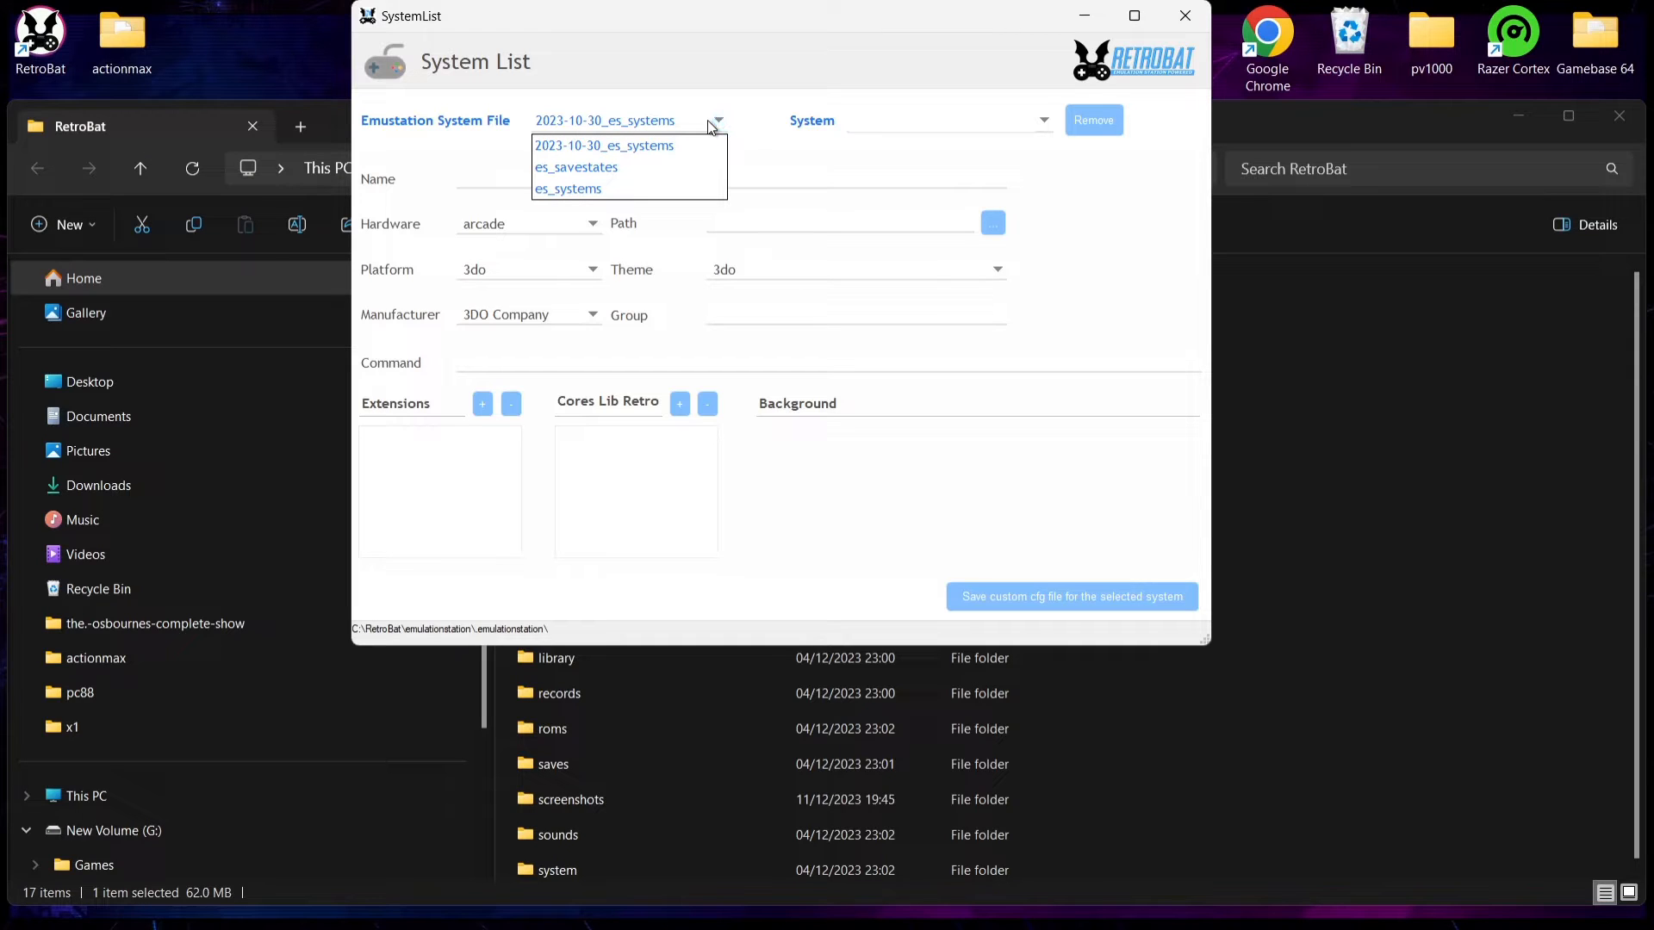
pyautogui.click(622, 190)
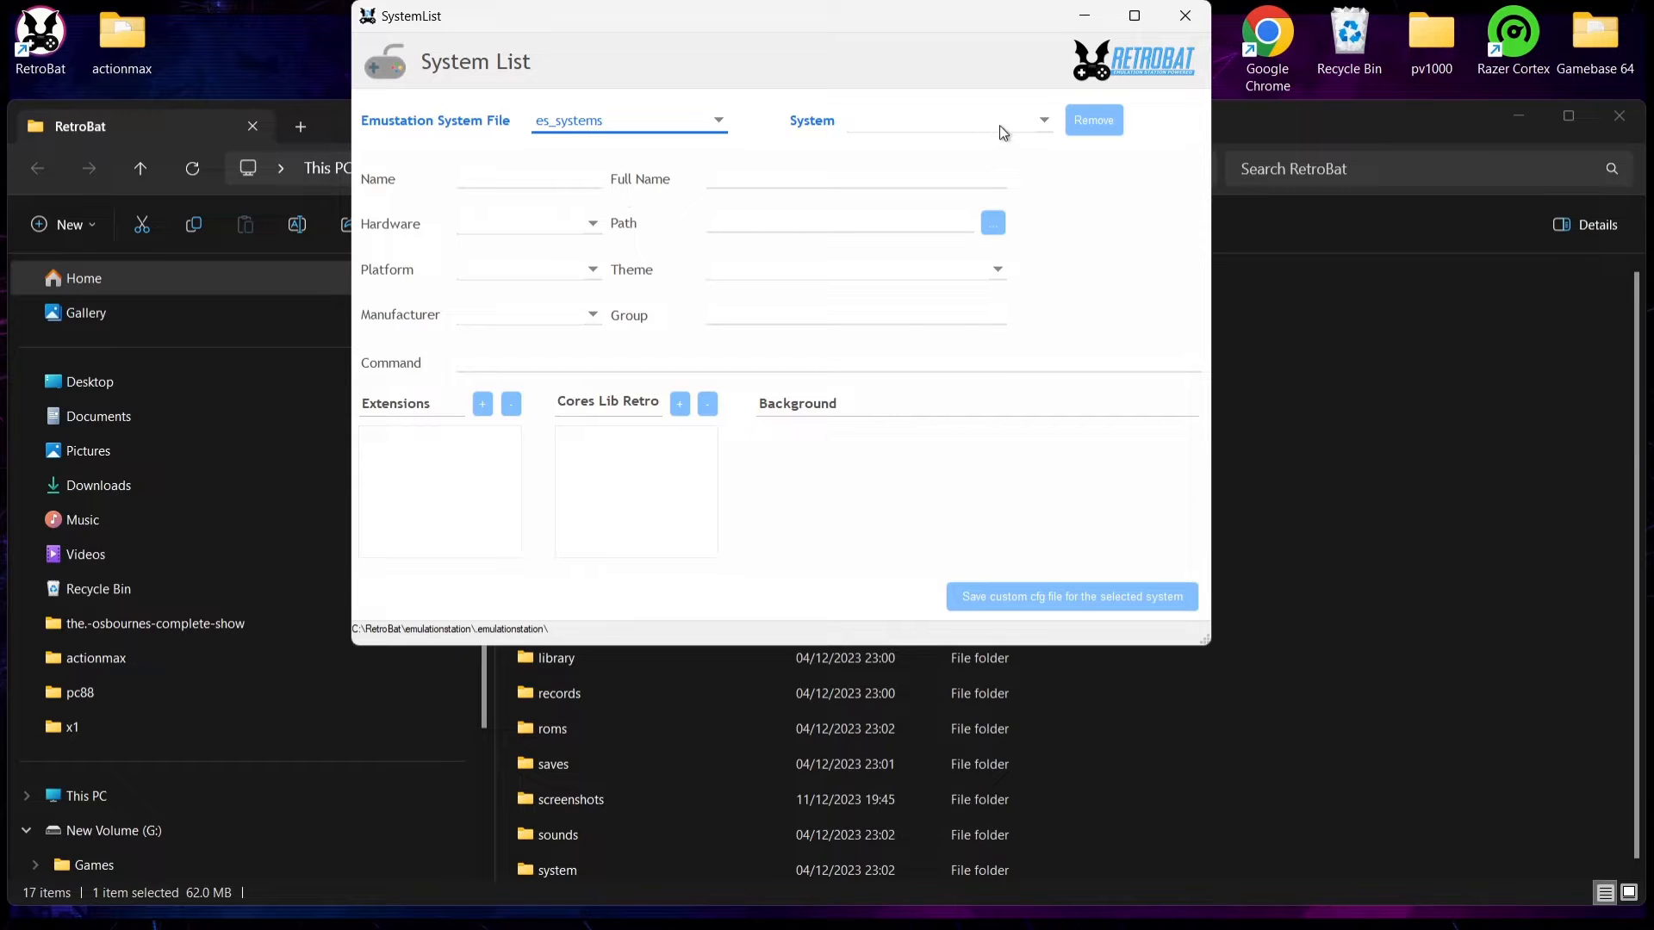
pyautogui.click(1023, 121)
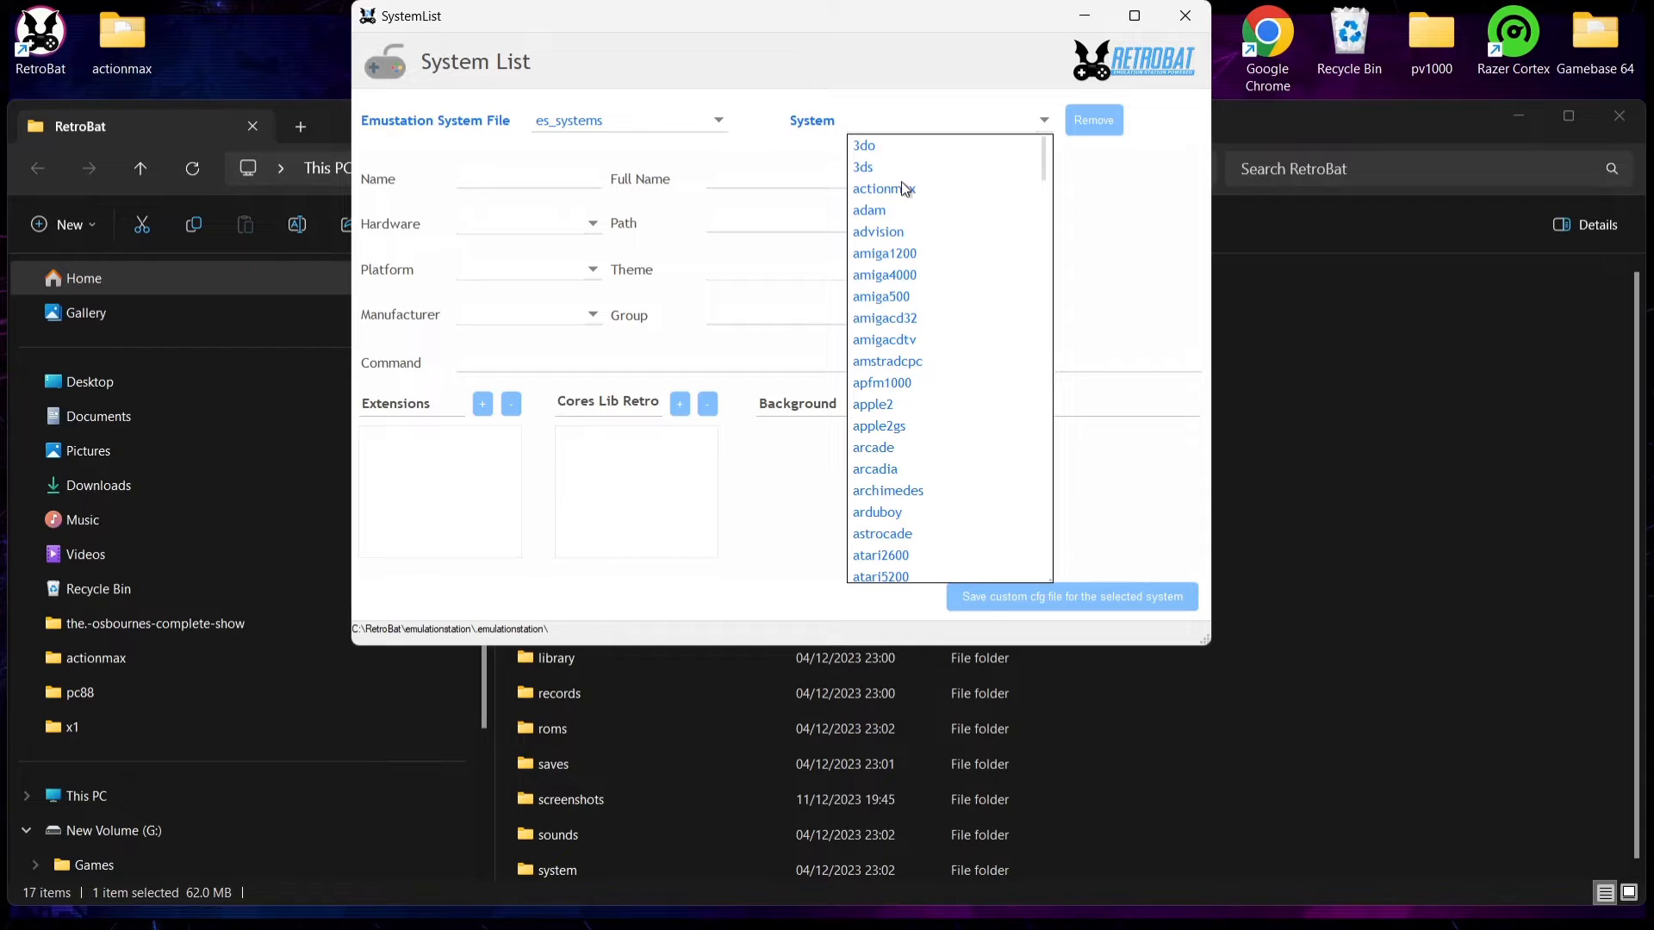
pyautogui.click(940, 189)
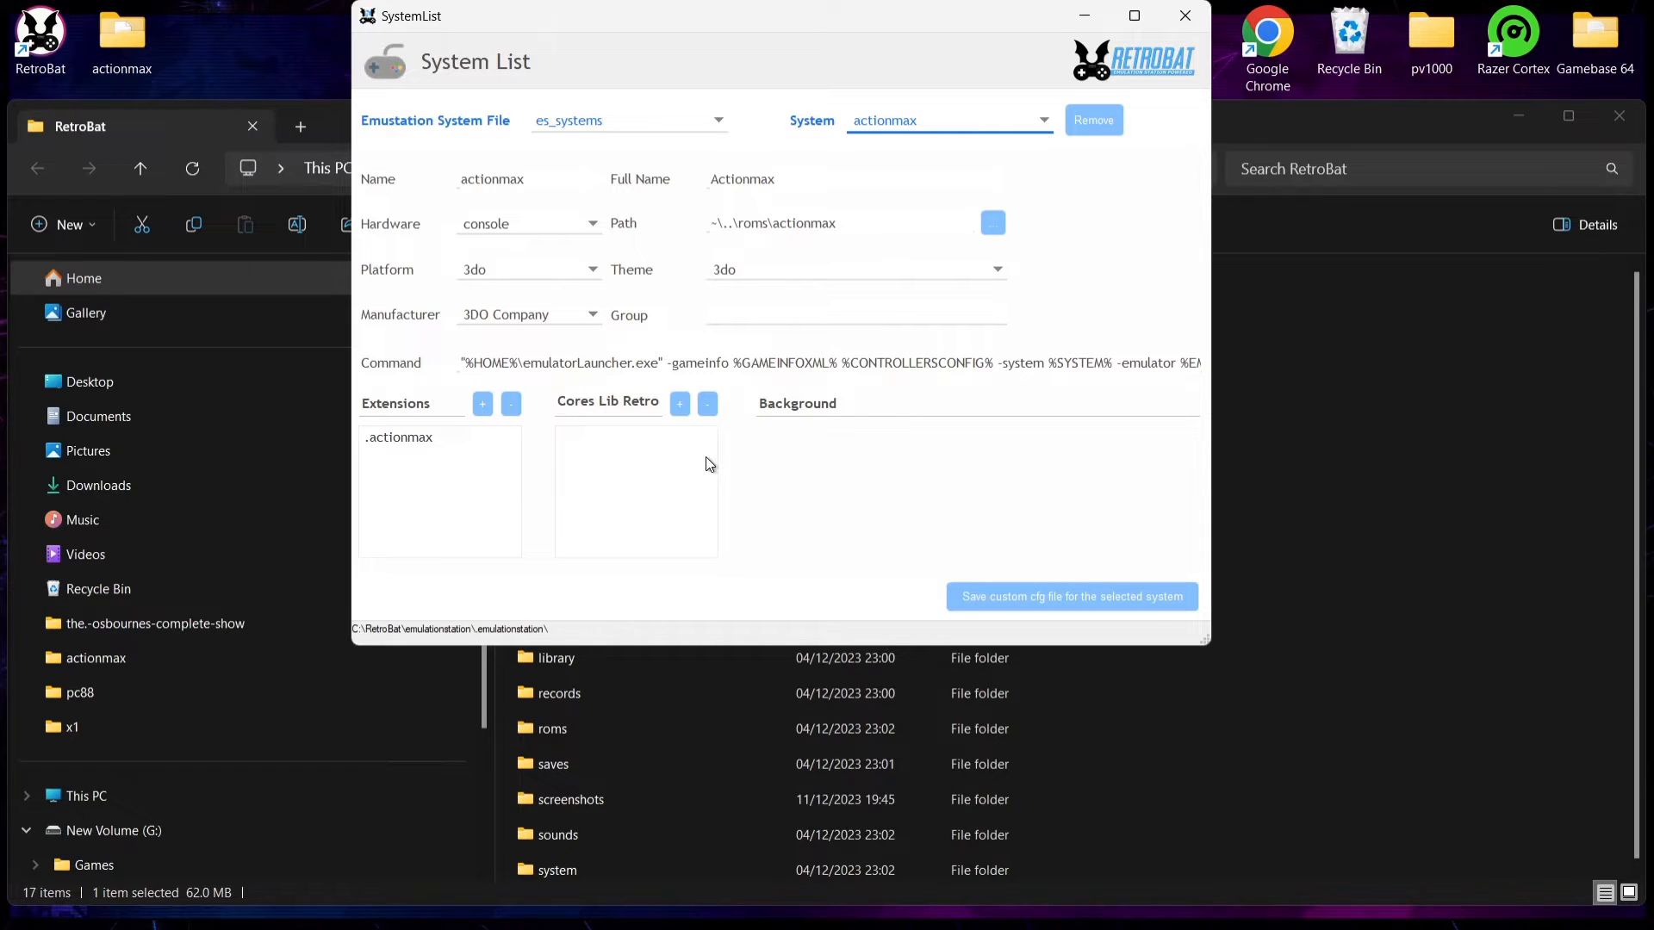
pyautogui.click(1192, 24)
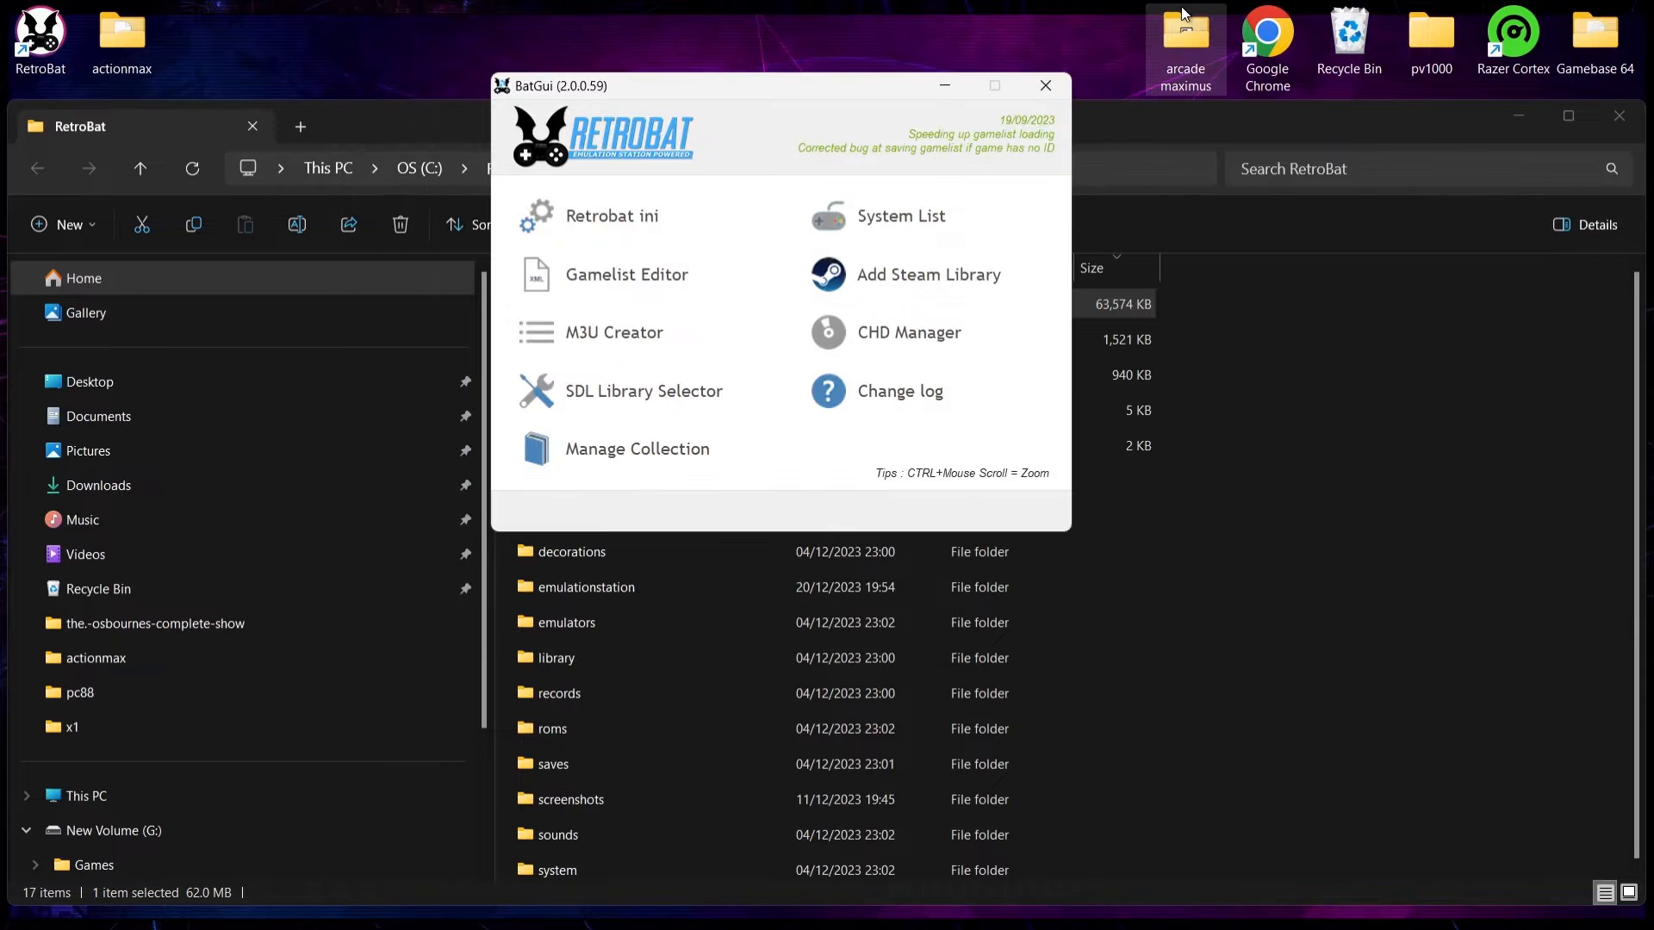
pyautogui.click(1052, 74)
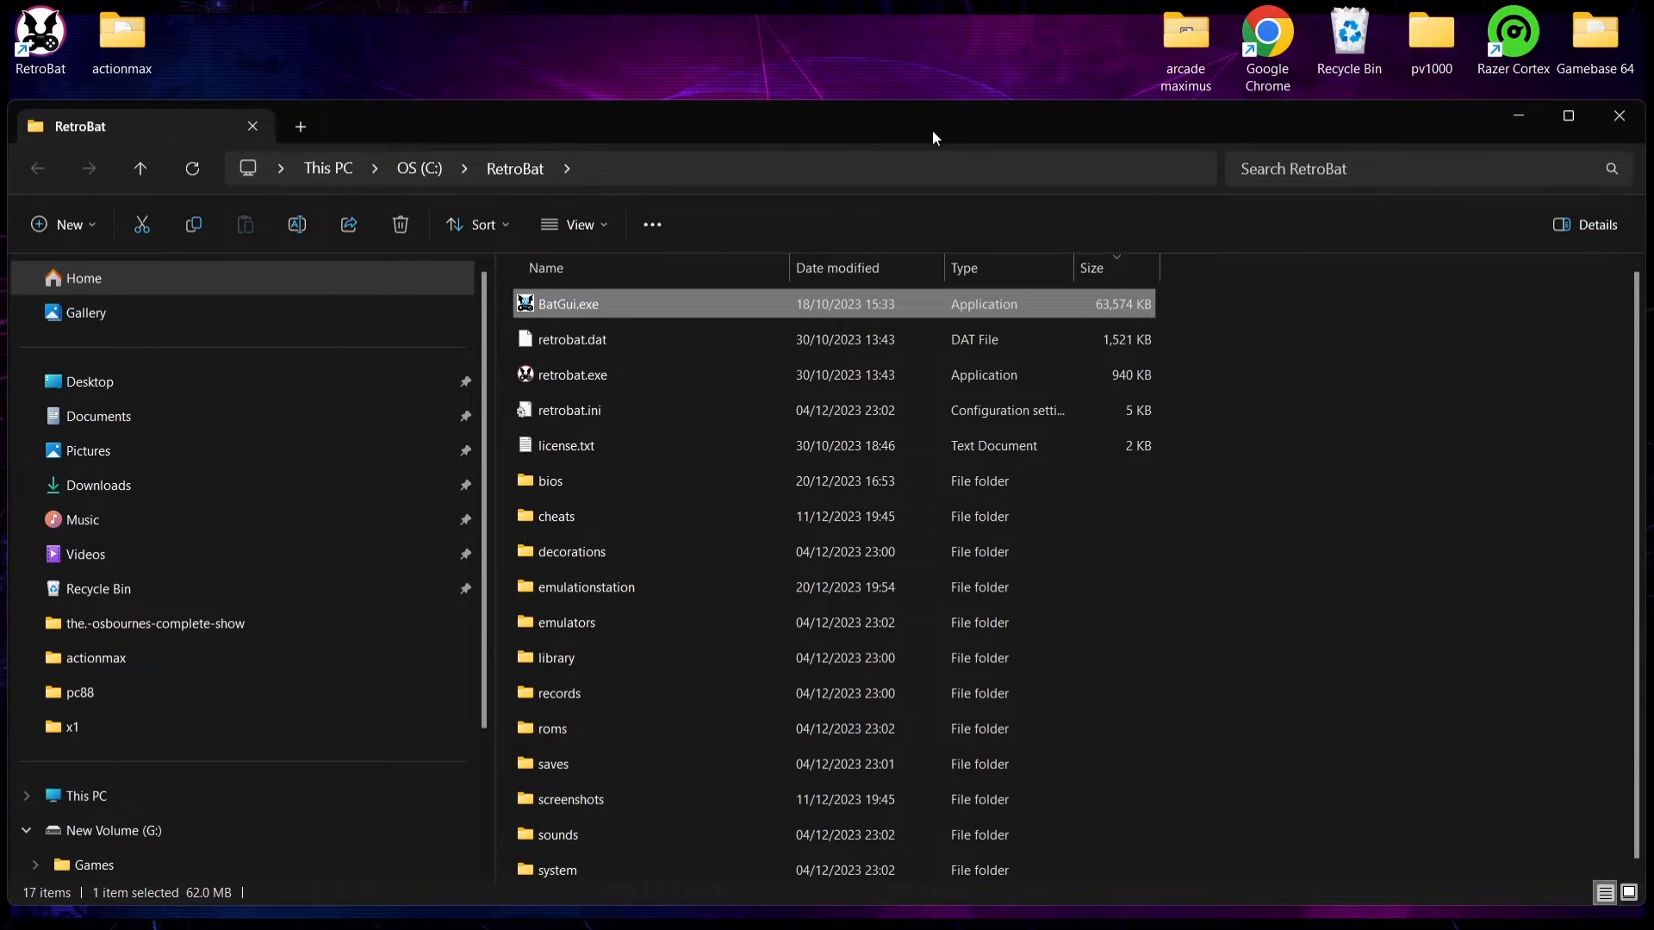
# Step: Open RetroBat's roms\actionmax folder and place its window so the desktop's actionmax folder stays accessible
pyautogui.doubleClick(932, 131)
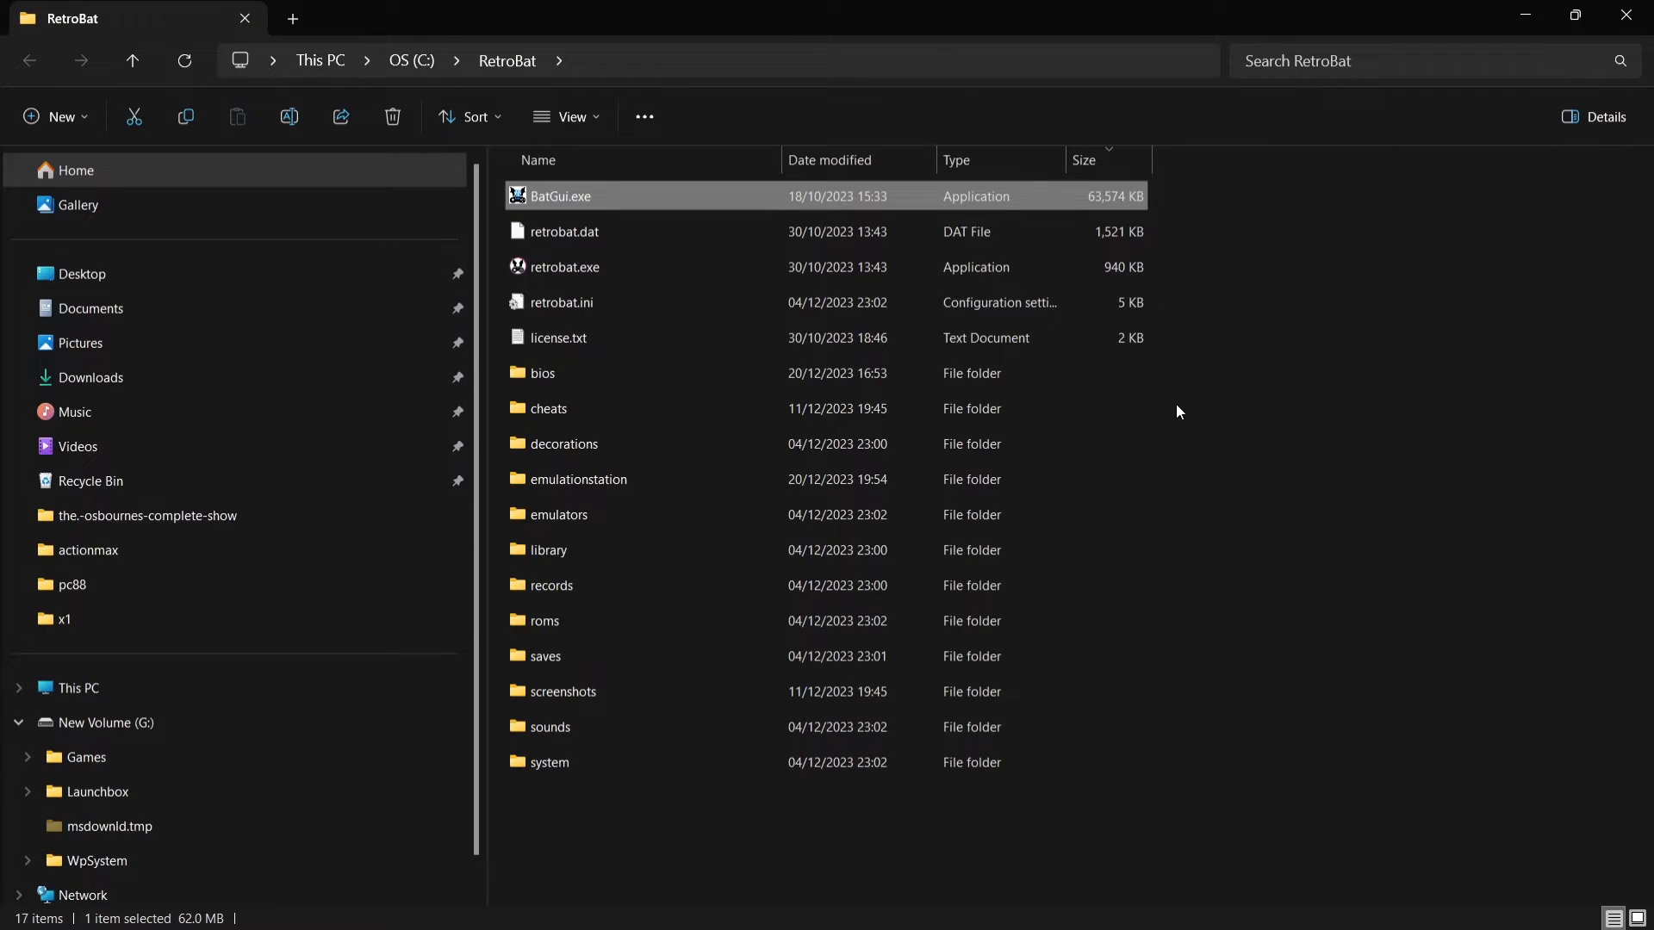
pyautogui.doubleClick(634, 621)
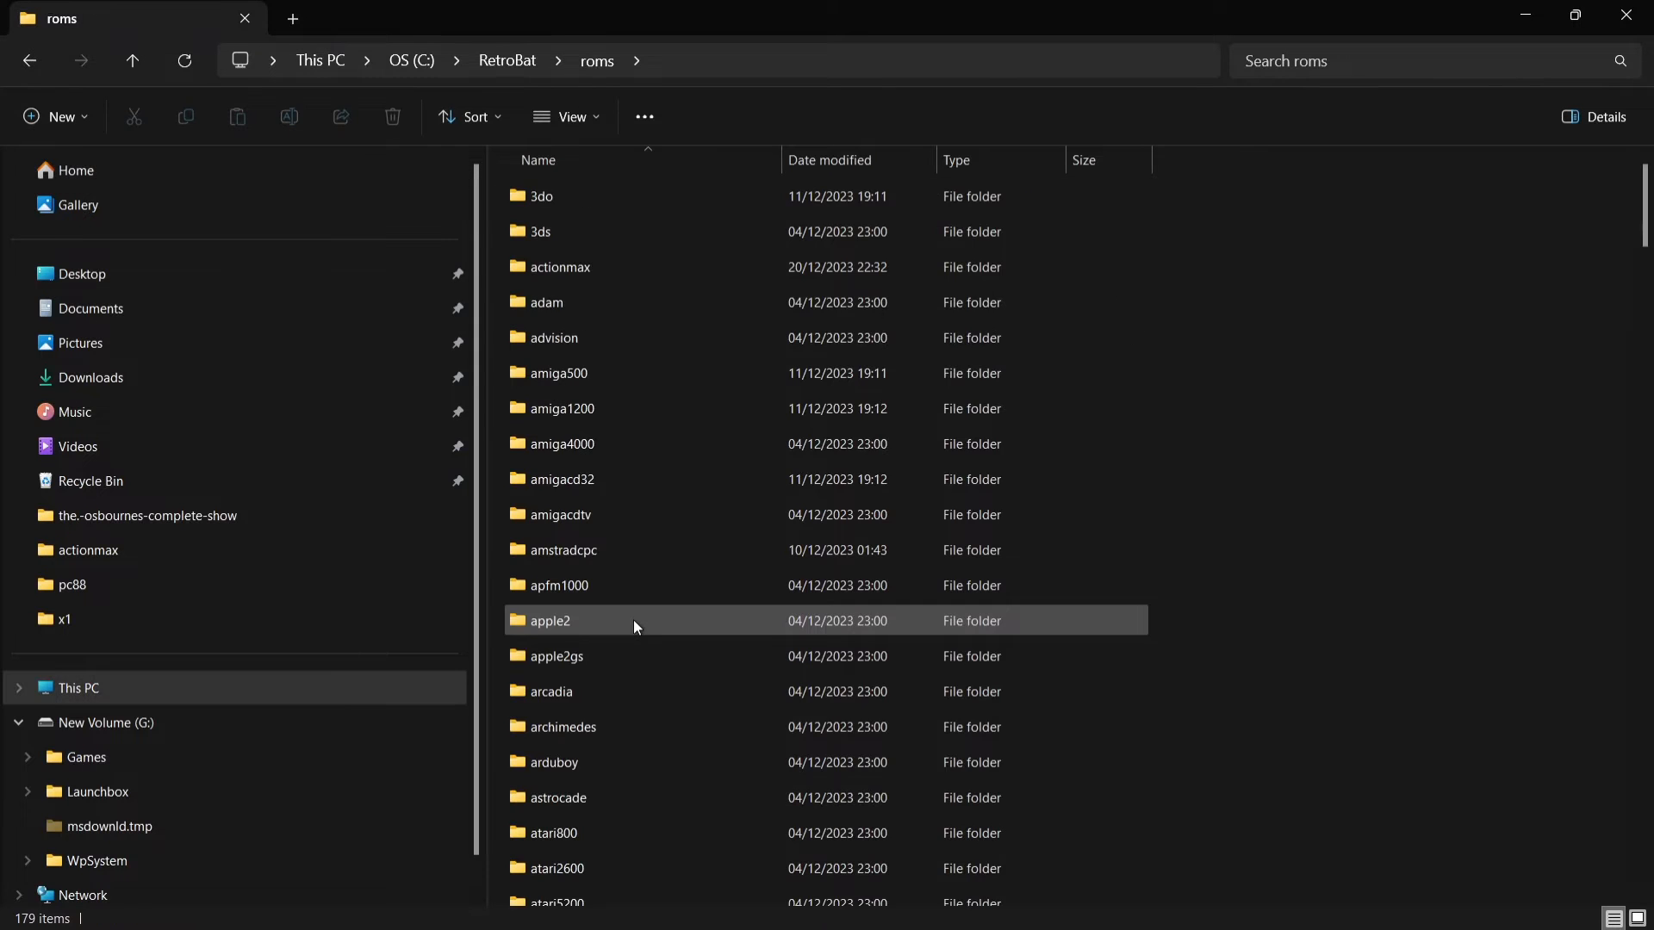
pyautogui.doubleClick(639, 272)
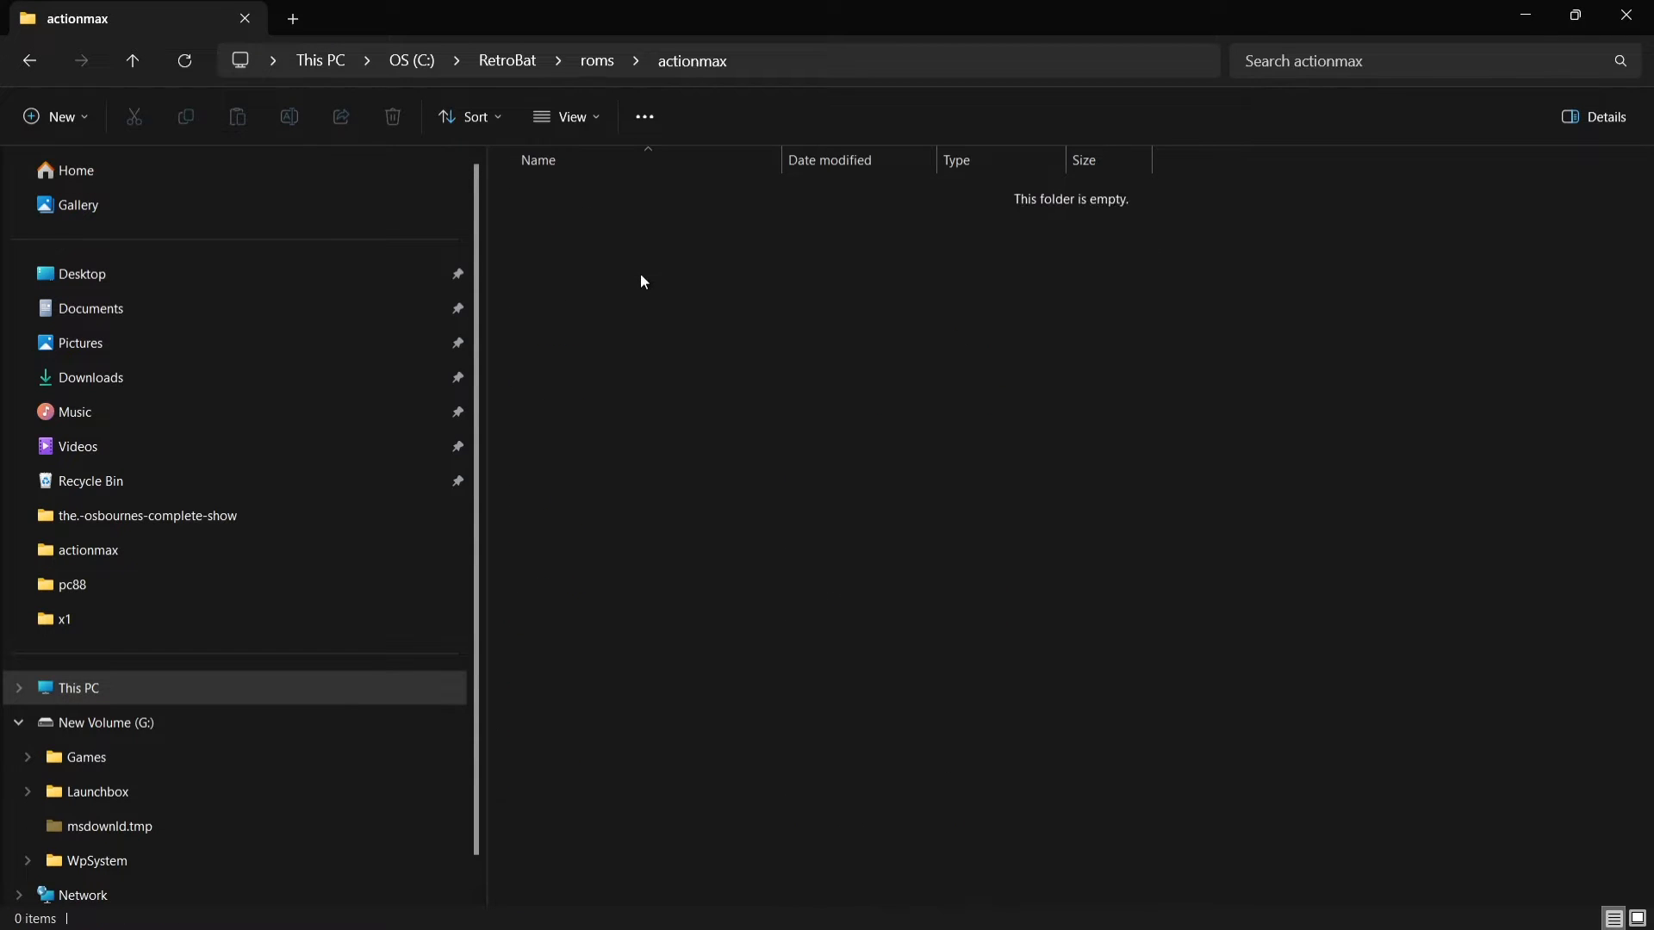
pyautogui.doubleClick(808, 7)
pyautogui.moveTo(442, 142); pyautogui.dragTo(804, 85)
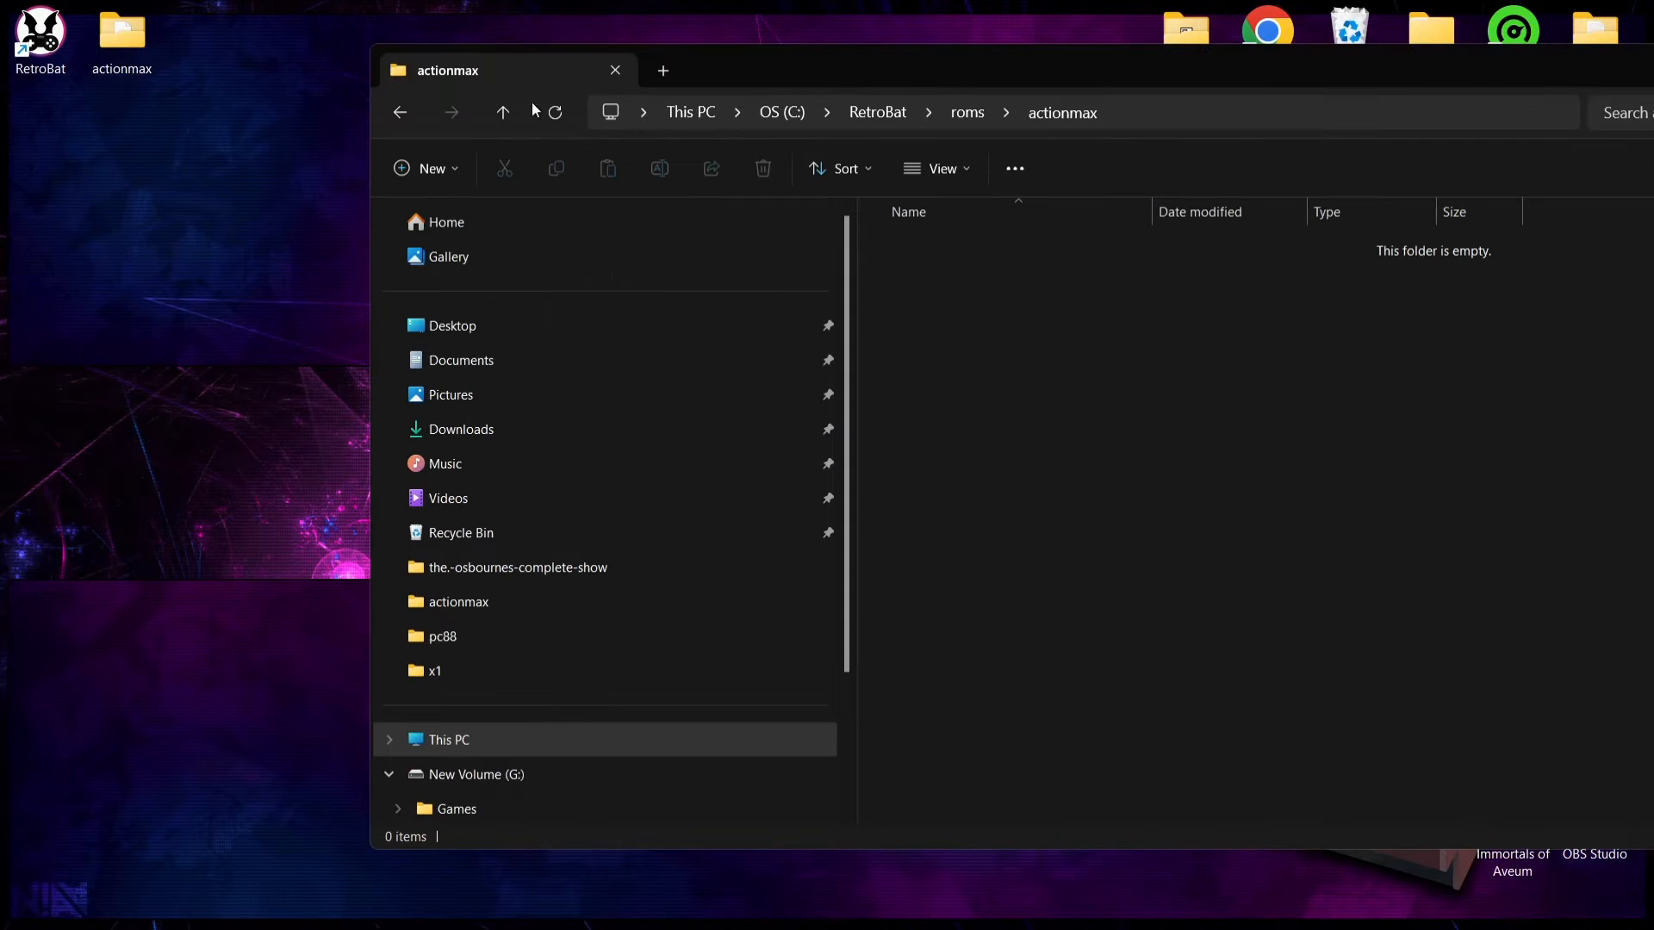
# Step: Check the desktop's actionmax folder contents, close its window and move the folder into roms\actionmax
pyautogui.doubleClick(112, 28)
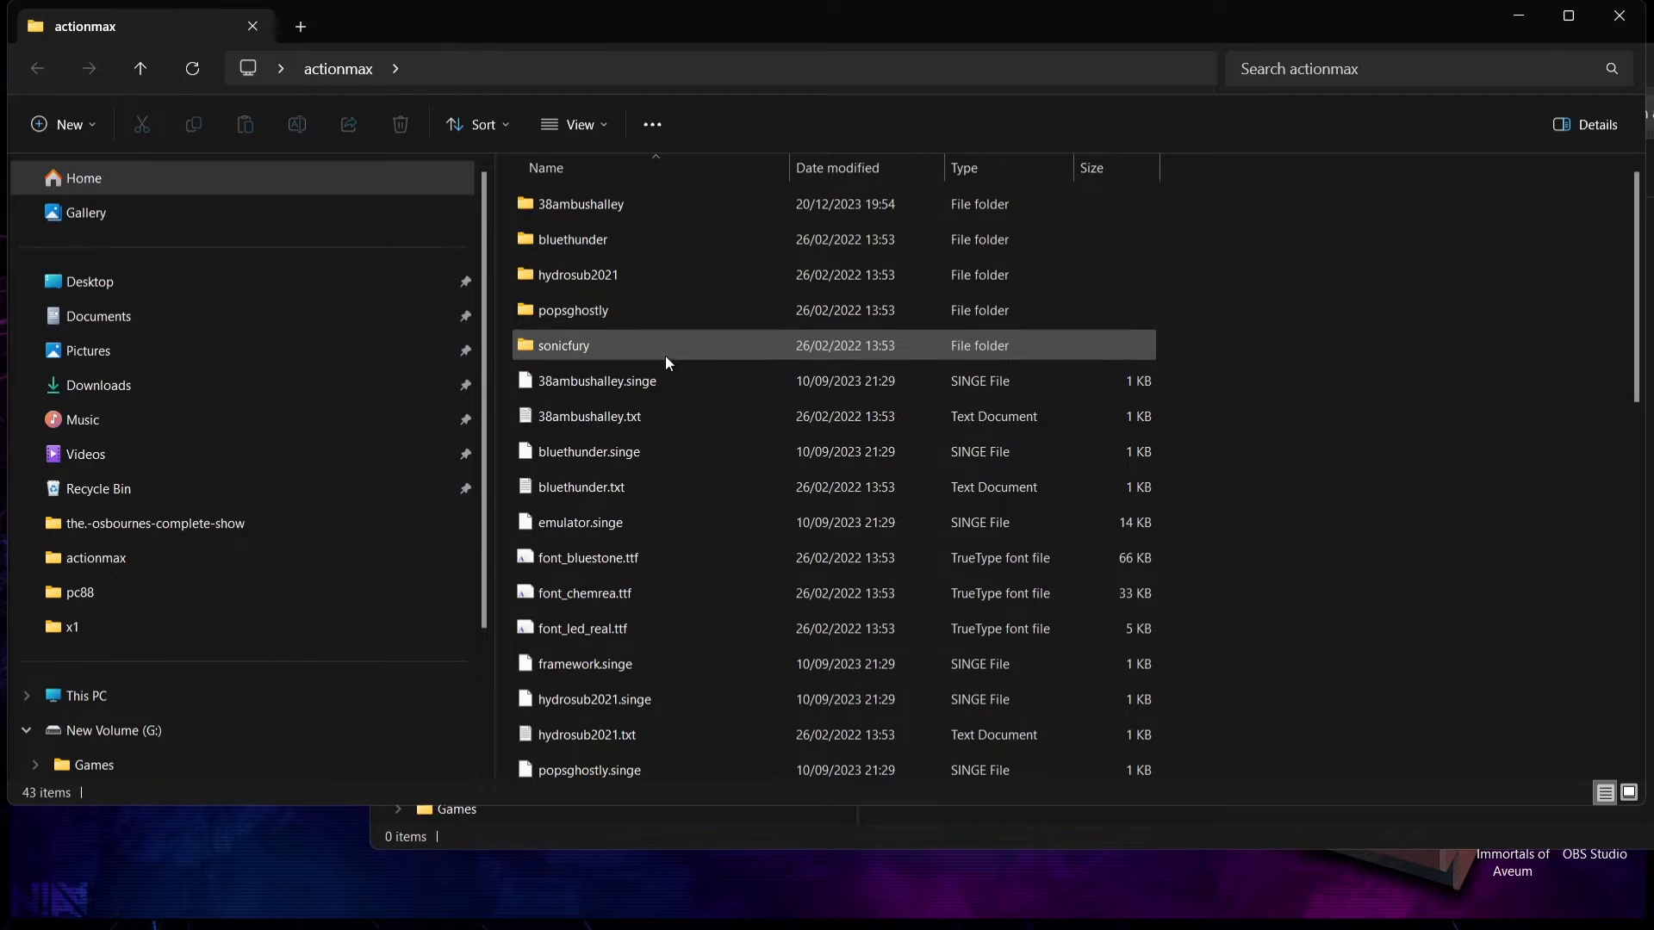
pyautogui.click(1619, 16)
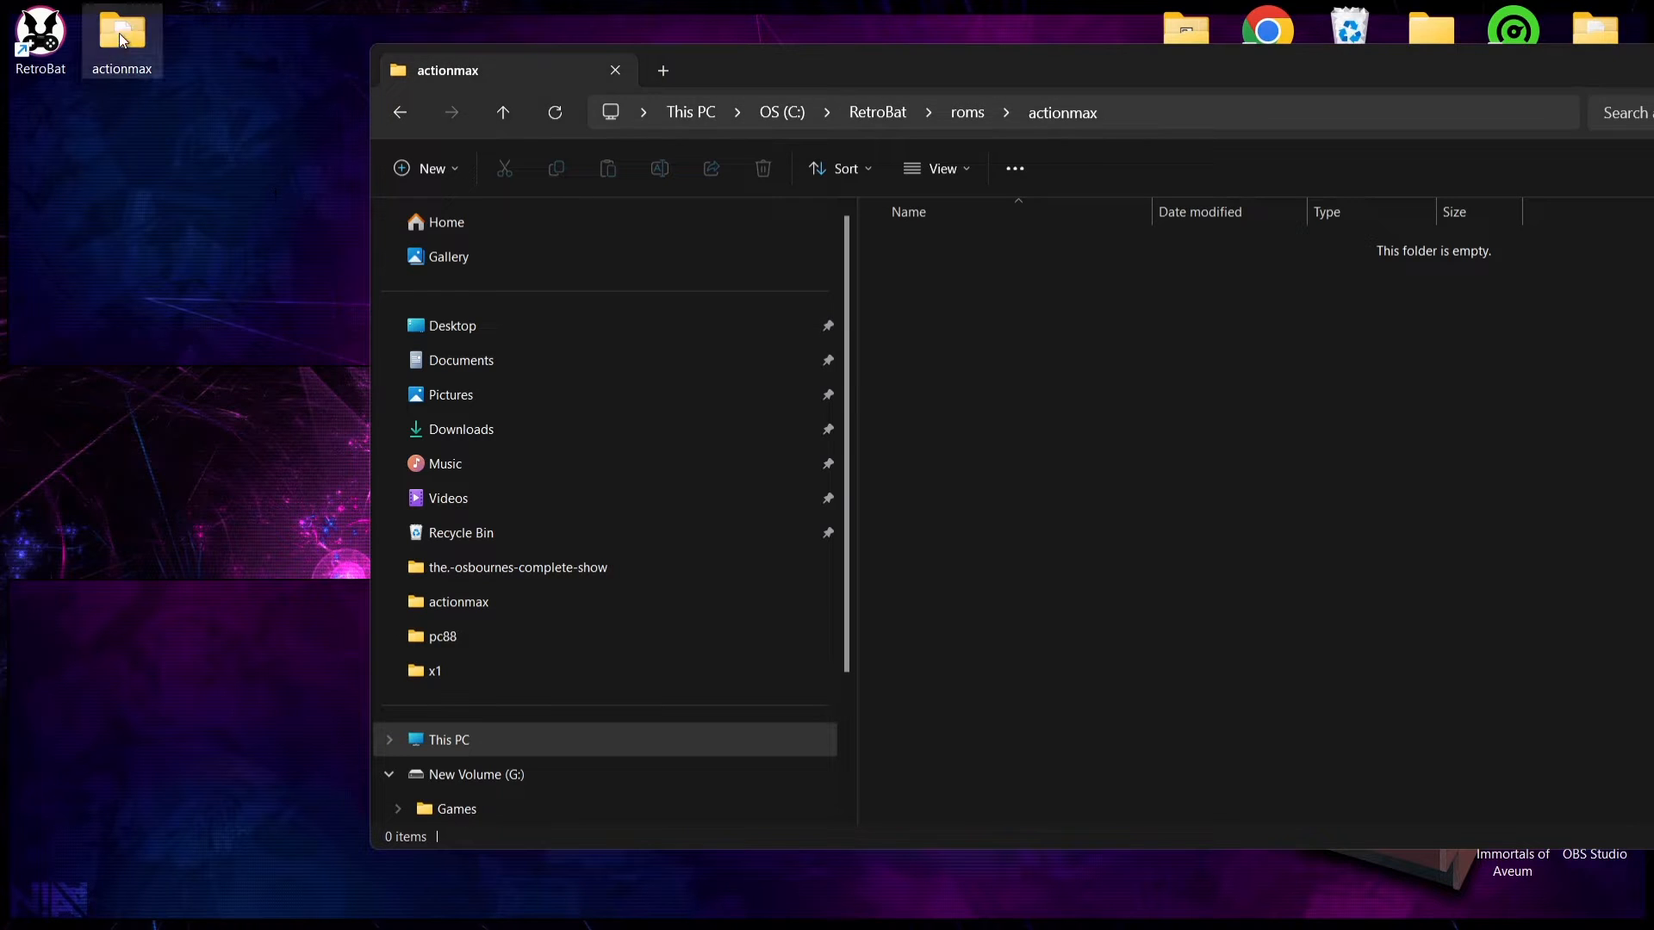
pyautogui.moveTo(121, 30); pyautogui.dragTo(1137, 316)
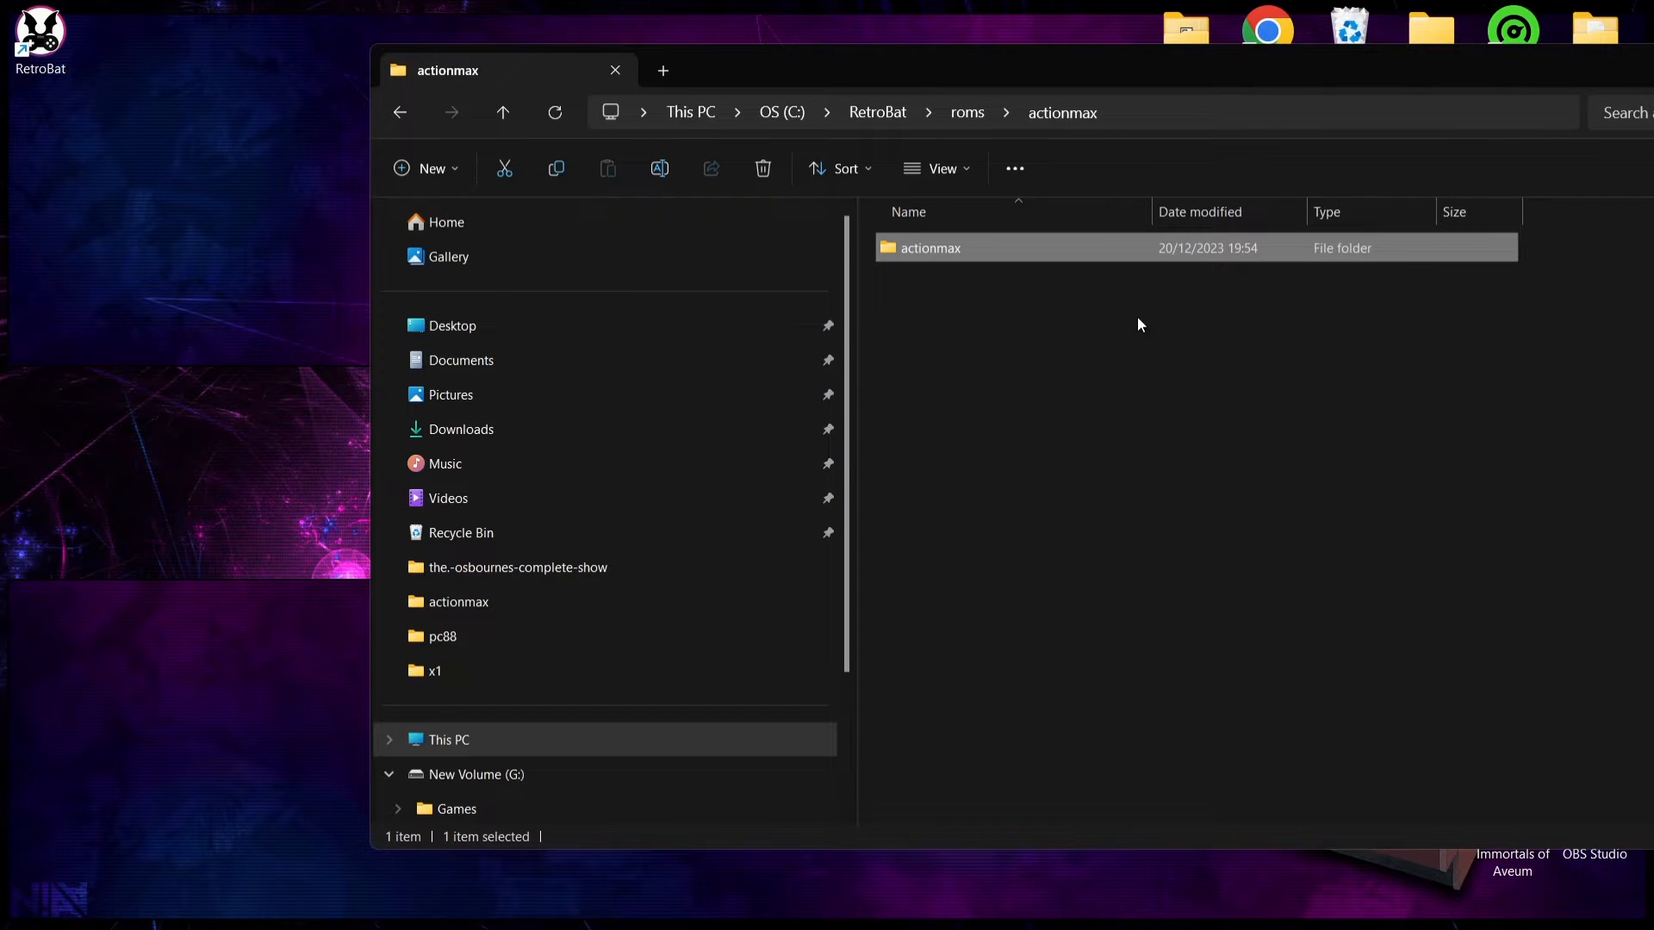
# Step: Examine the contents of the actionmax folder nested in roms\actionmax and return to its parent folder
pyautogui.doubleClick(937, 66)
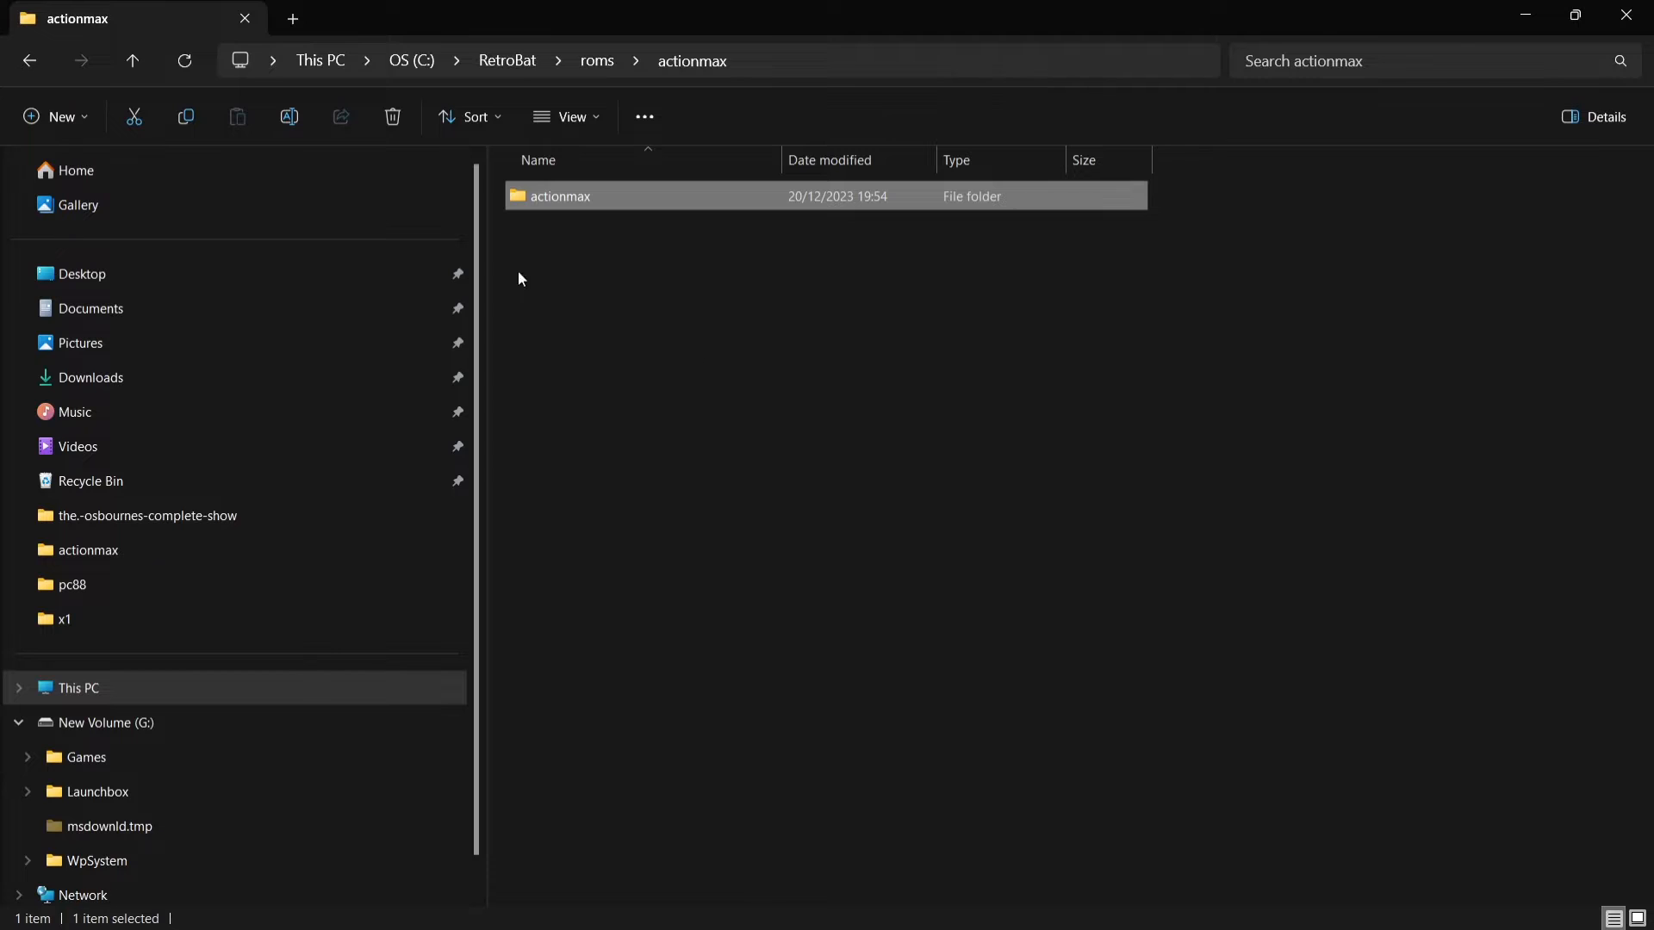
pyautogui.click(28, 60)
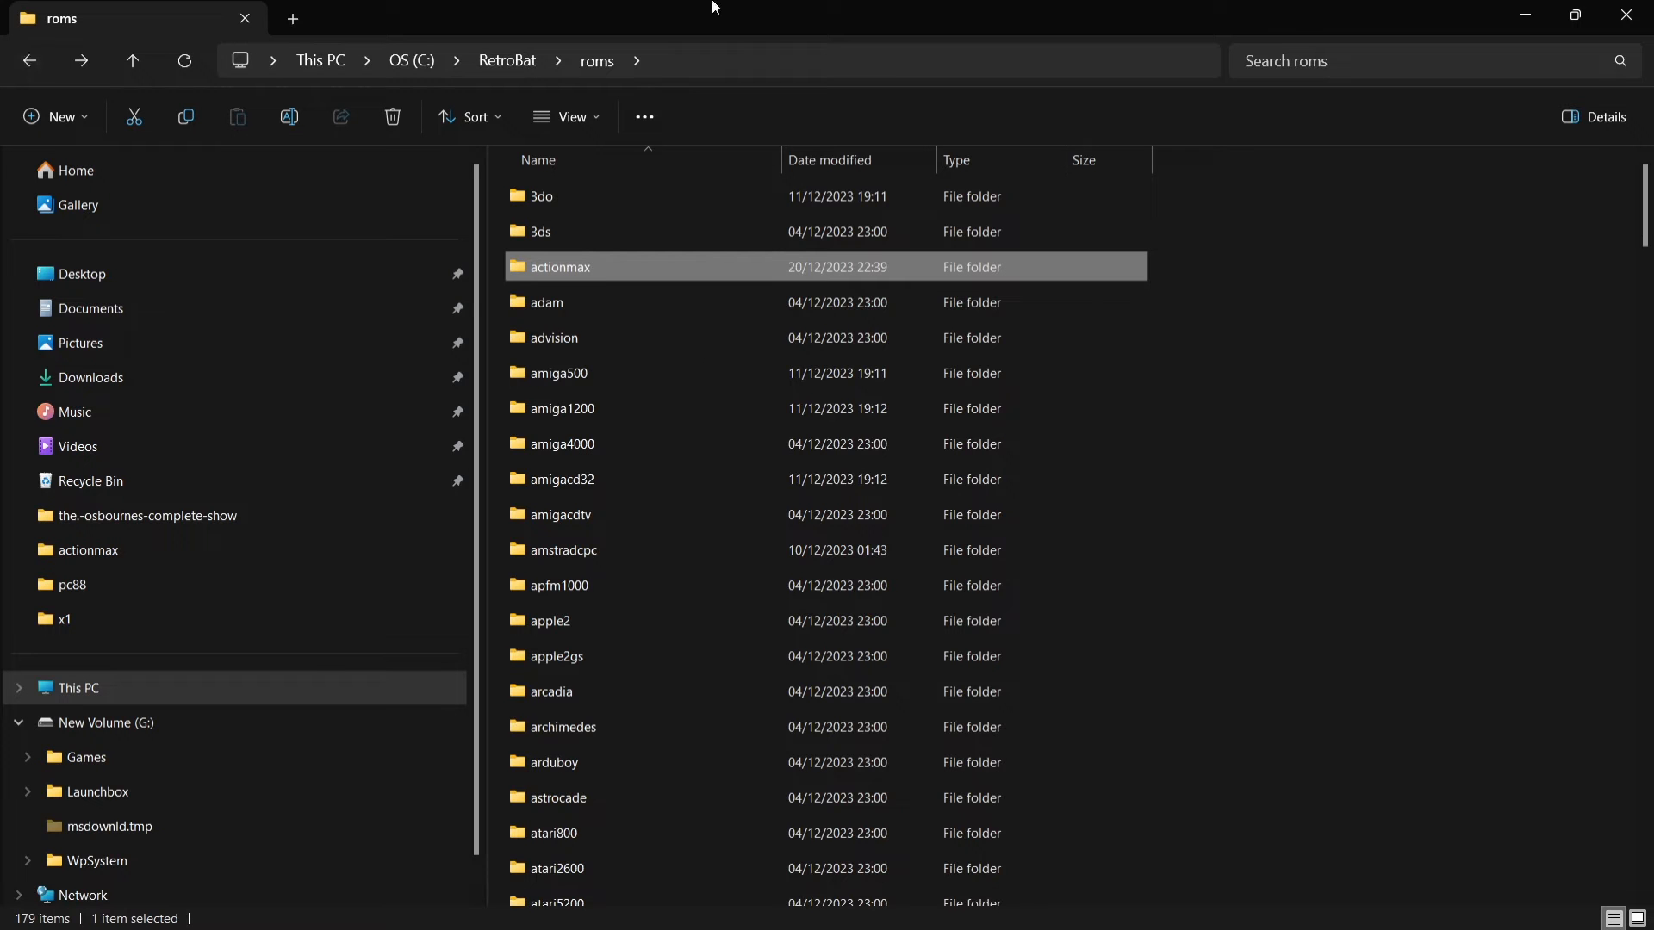
pyautogui.doubleClick(644, 269)
pyautogui.doubleClick(621, 196)
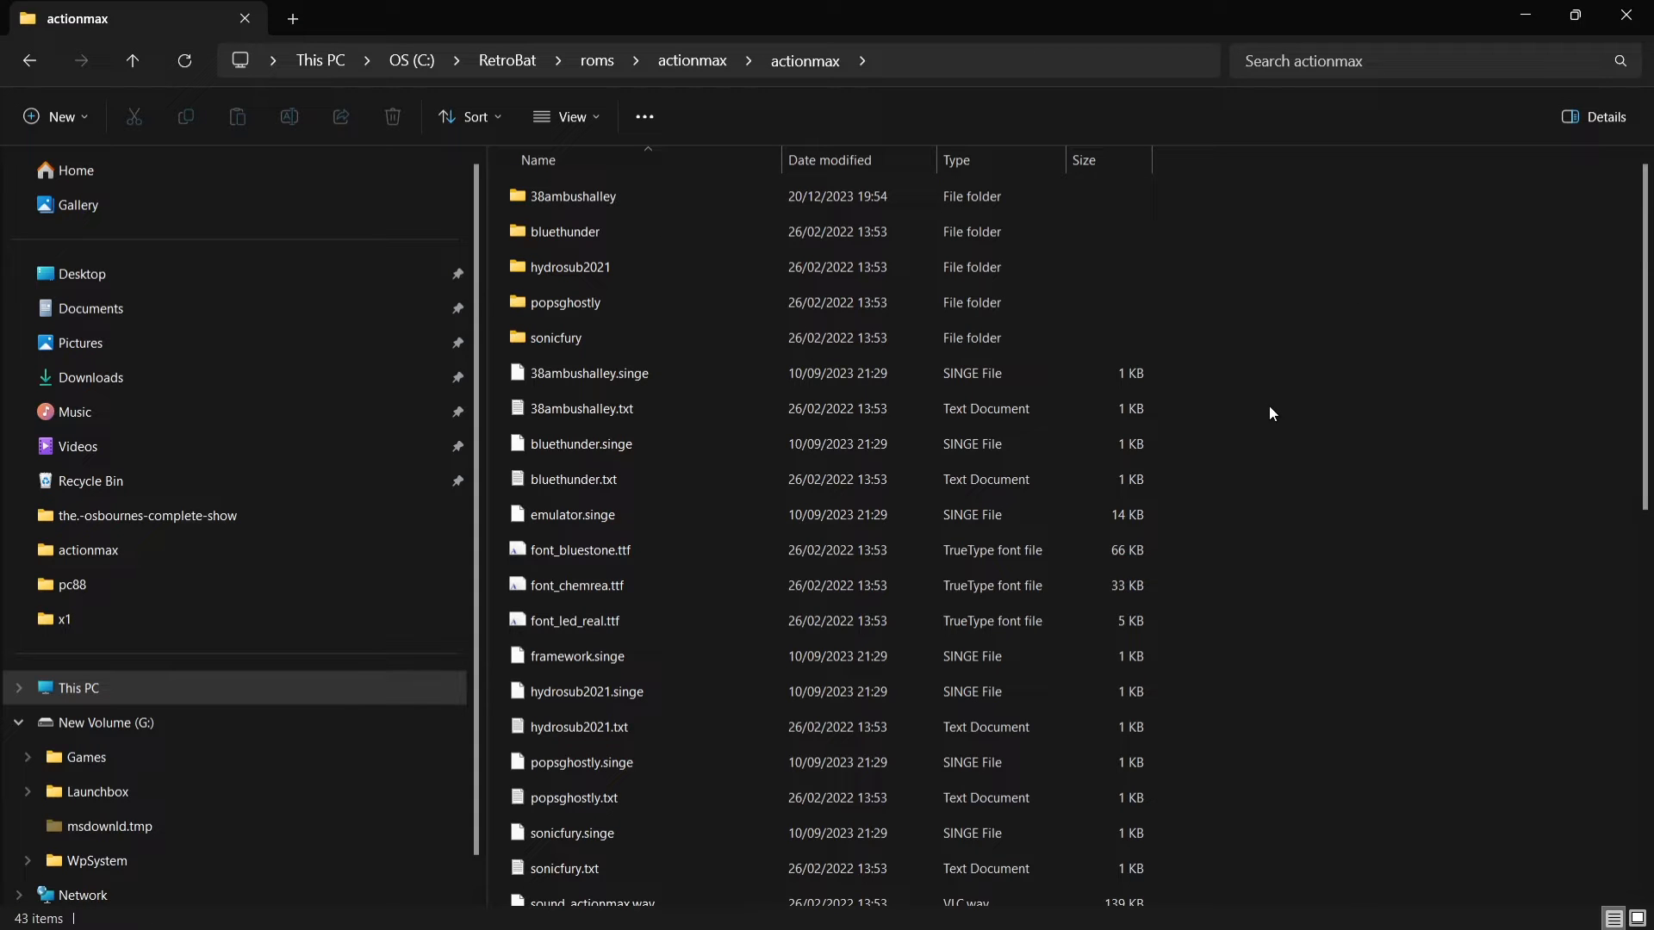
pyautogui.click(31, 65)
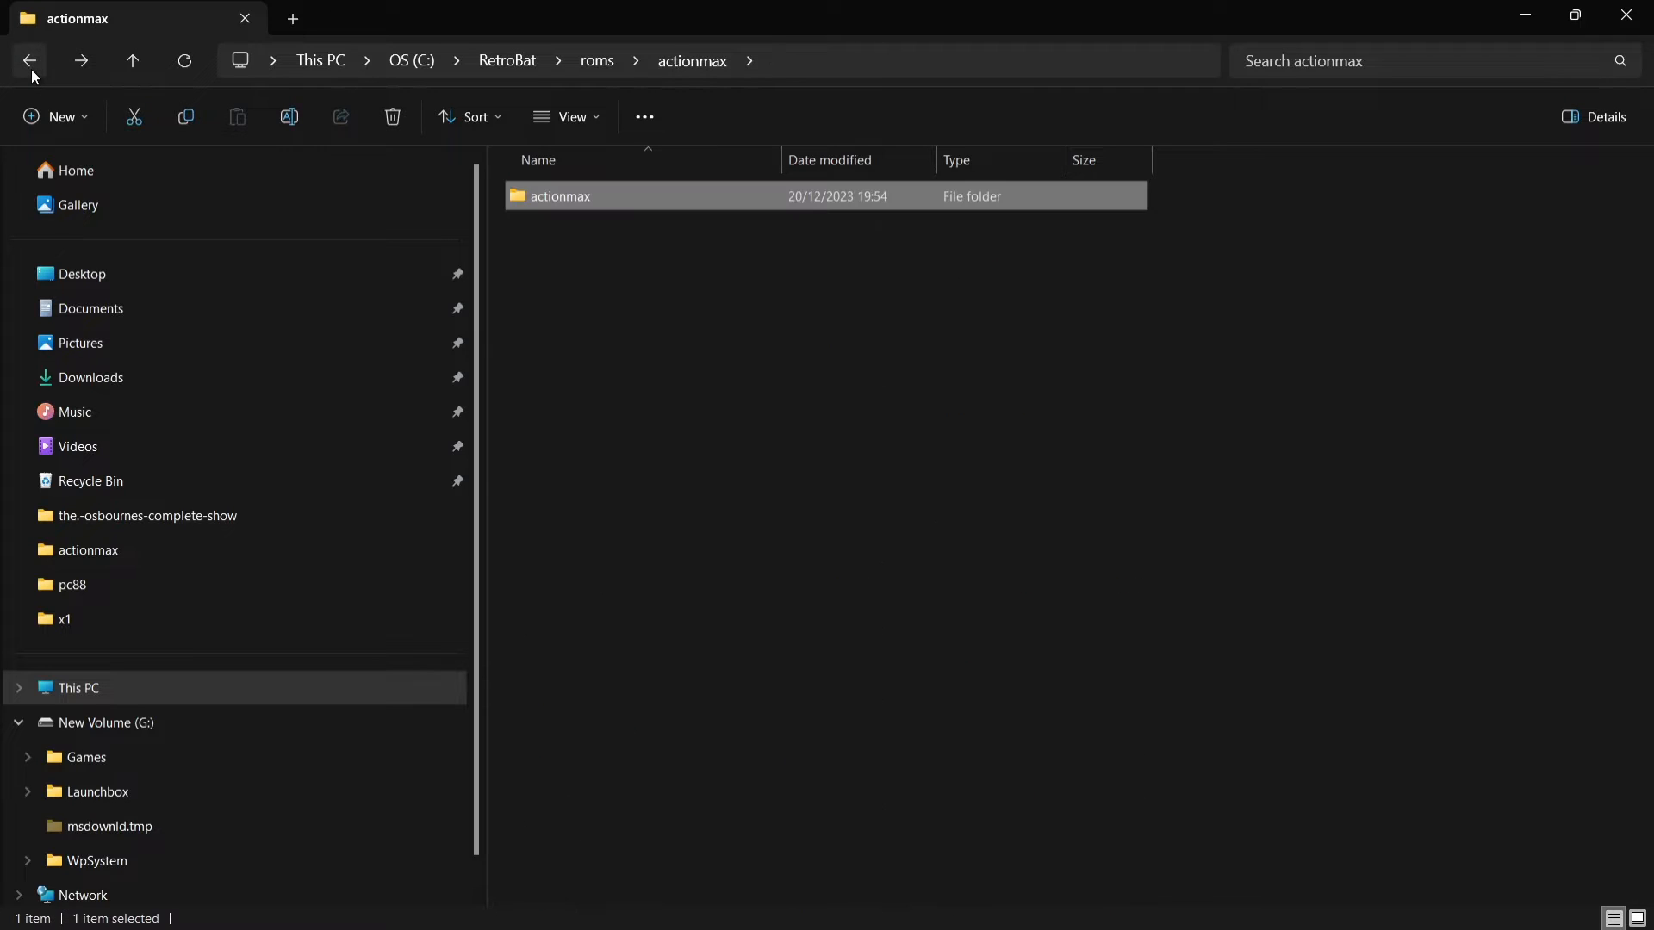
# Step: Copy the name of the 38ambushalley folder inside the nested actionmax folder without renaming it, and return to roms\actionmax
pyautogui.click(689, 310)
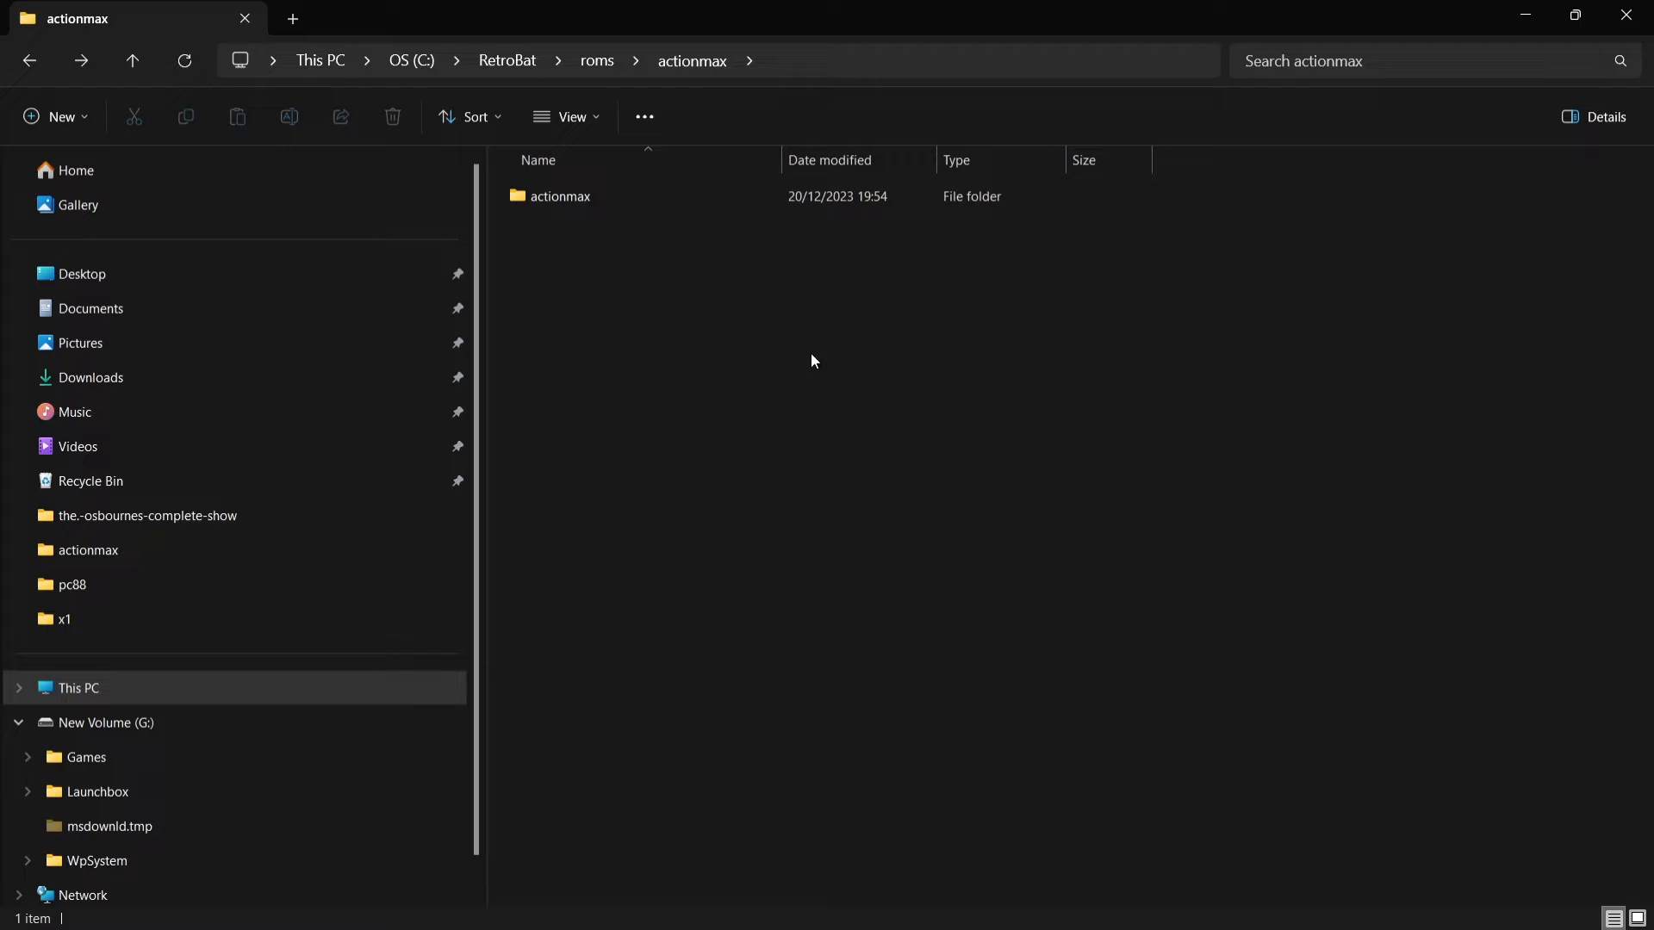
pyautogui.click(81, 60)
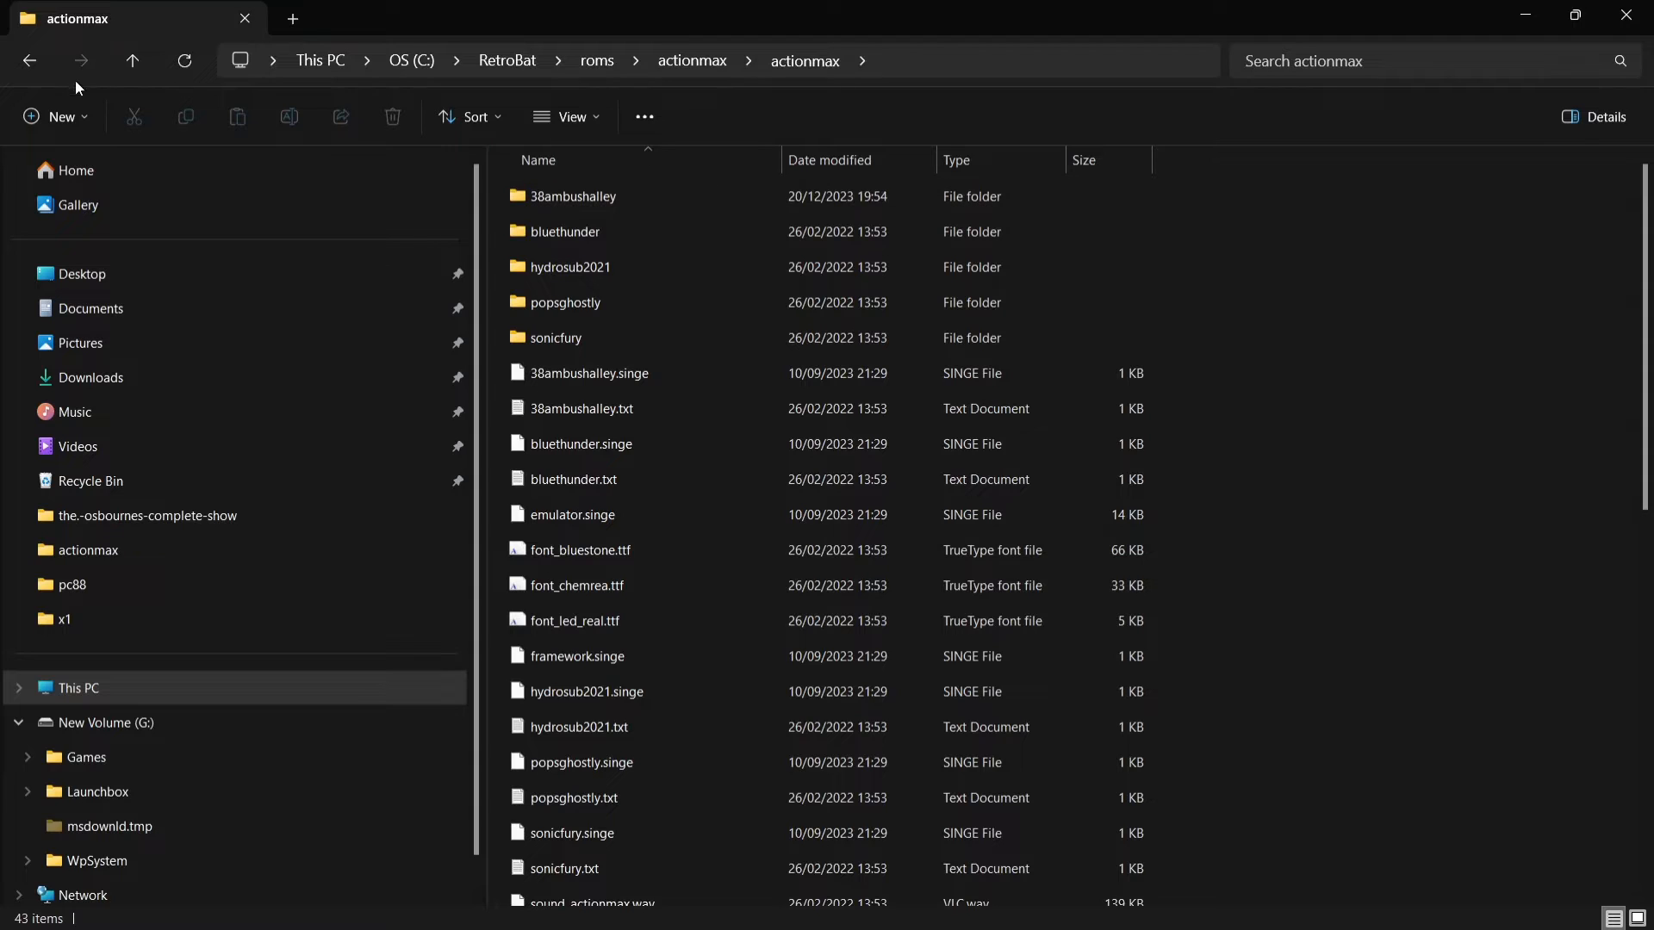
pyautogui.rightClick(560, 198)
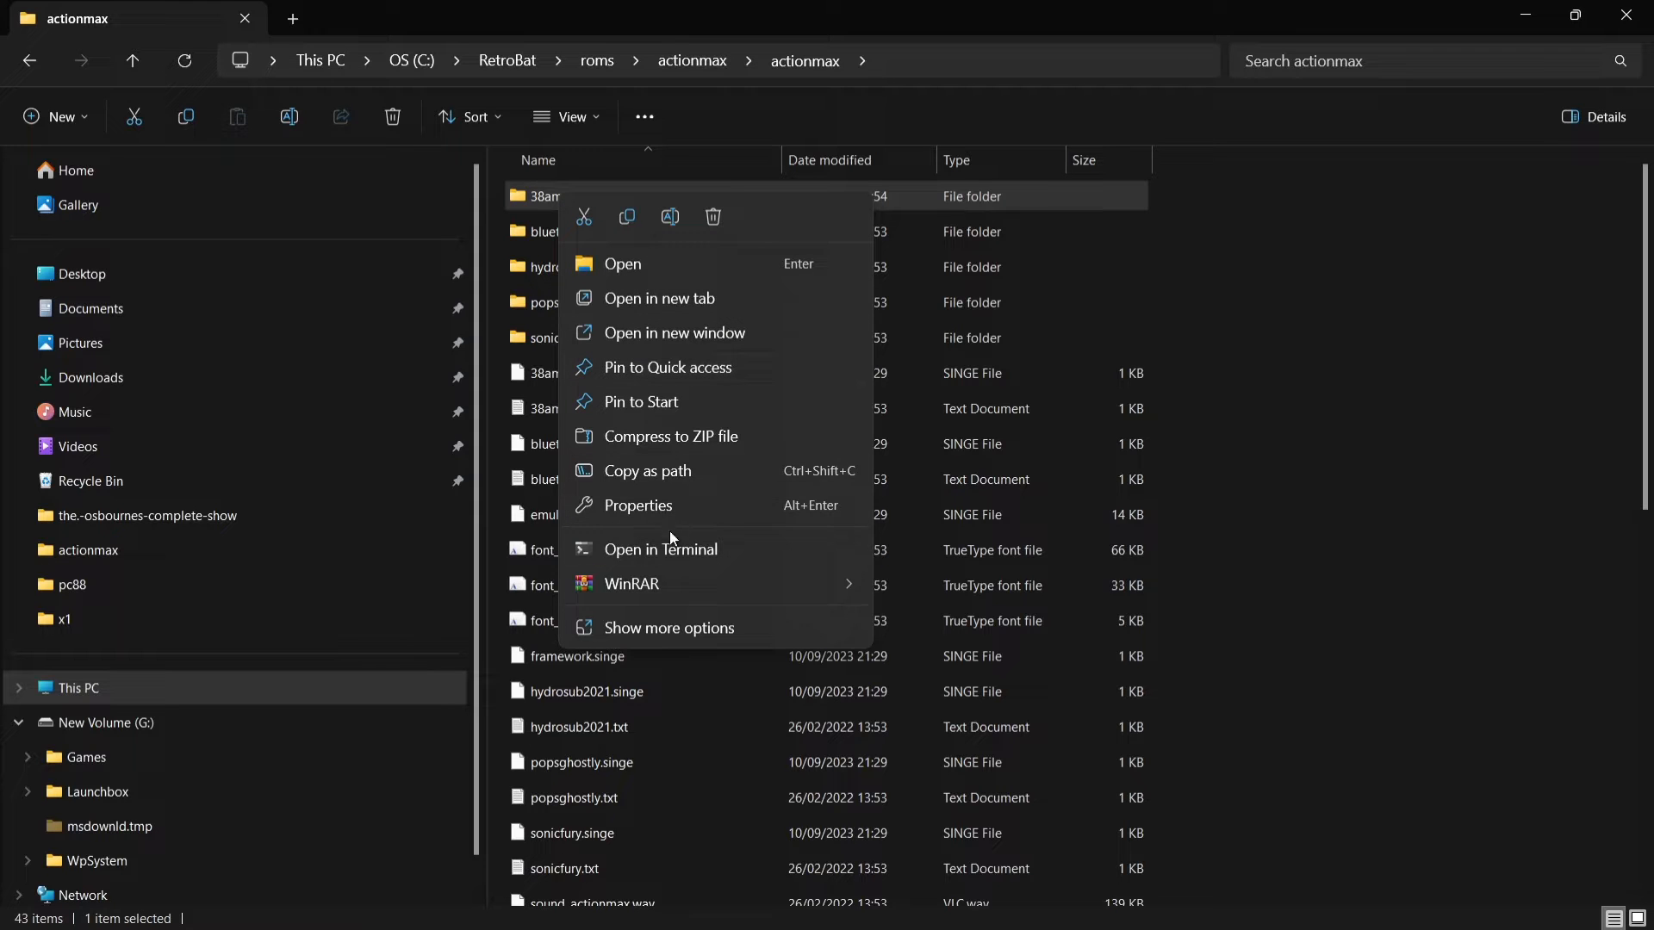
pyautogui.click(677, 622)
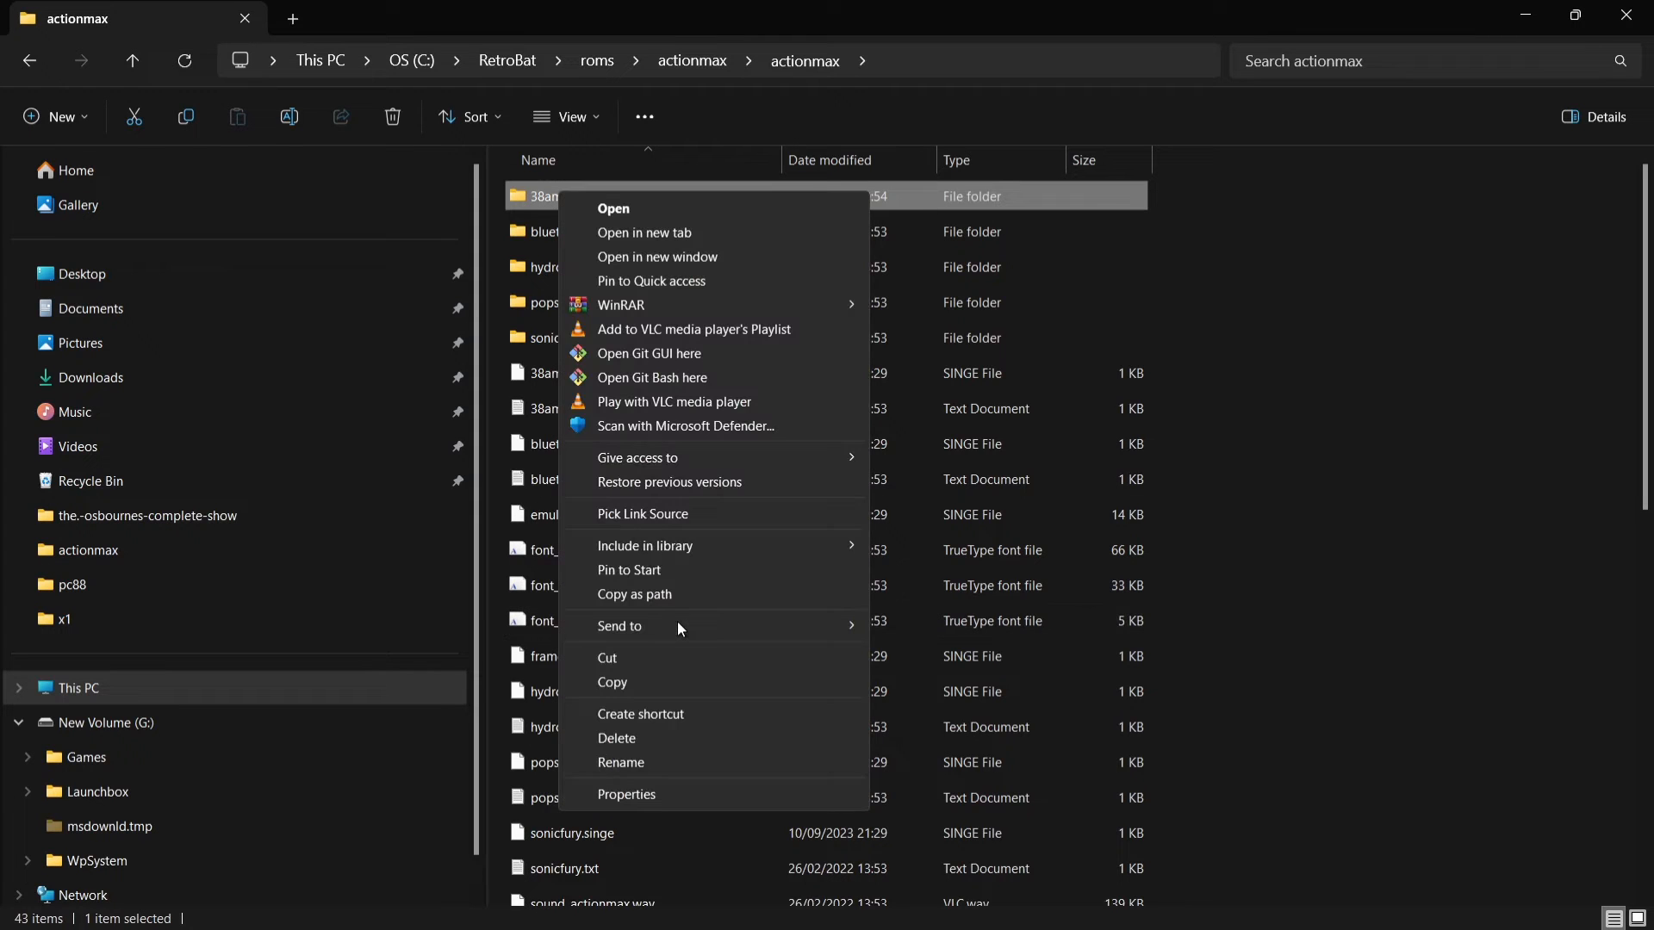
pyautogui.click(668, 761)
pyautogui.rightClick(581, 197)
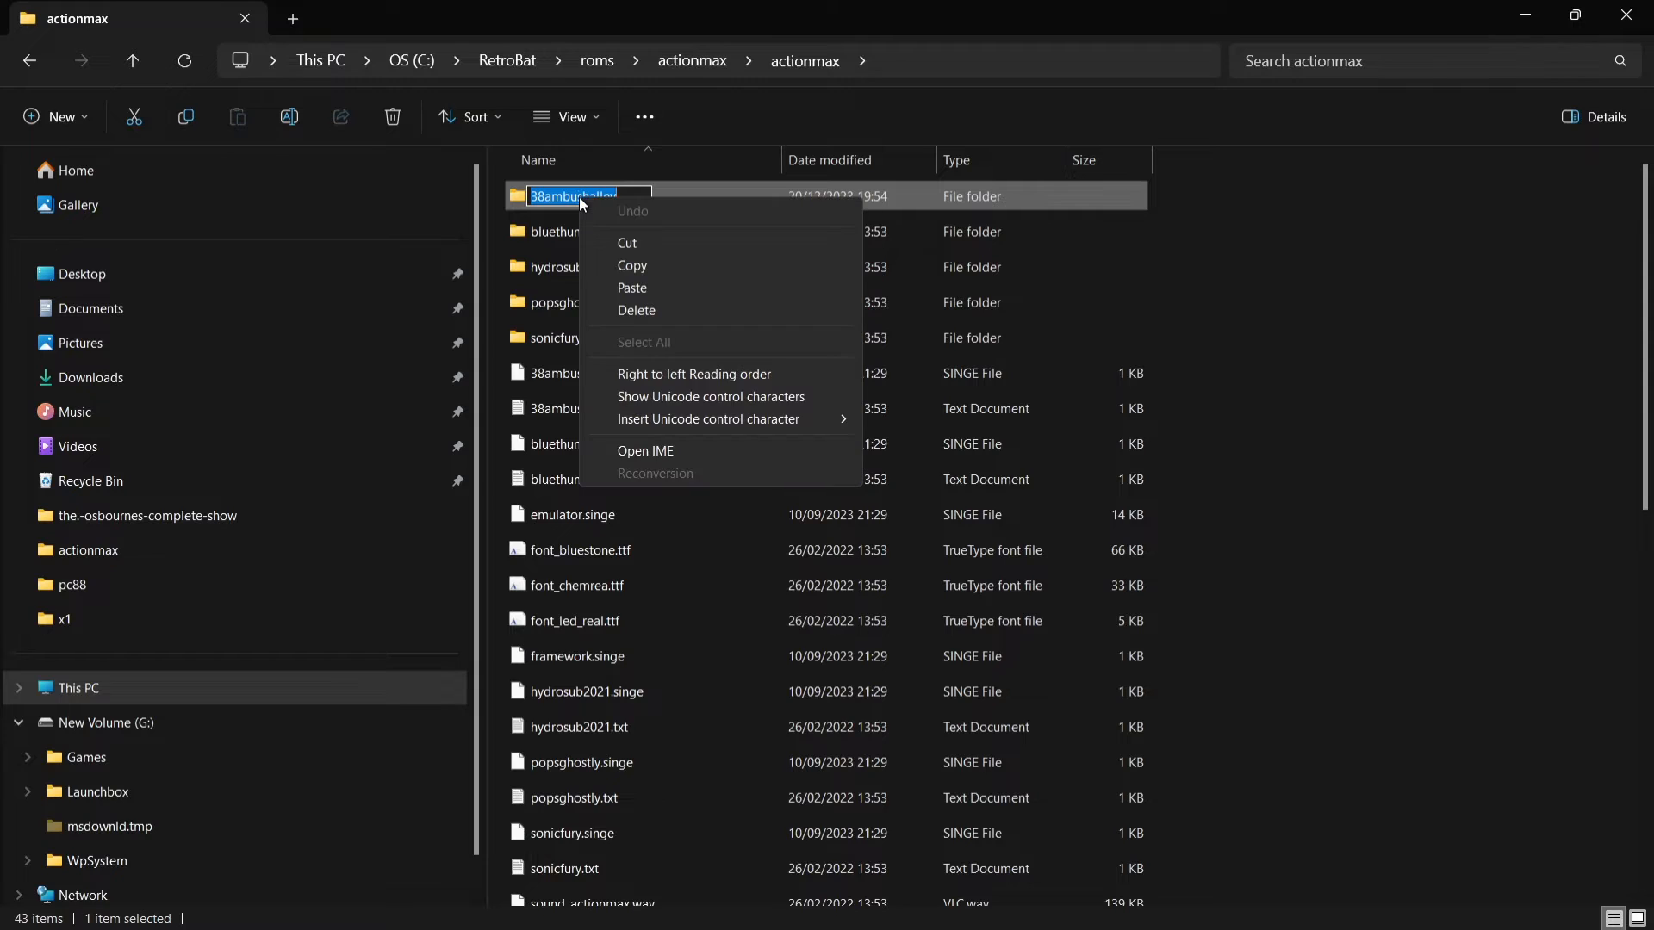
pyautogui.click(645, 265)
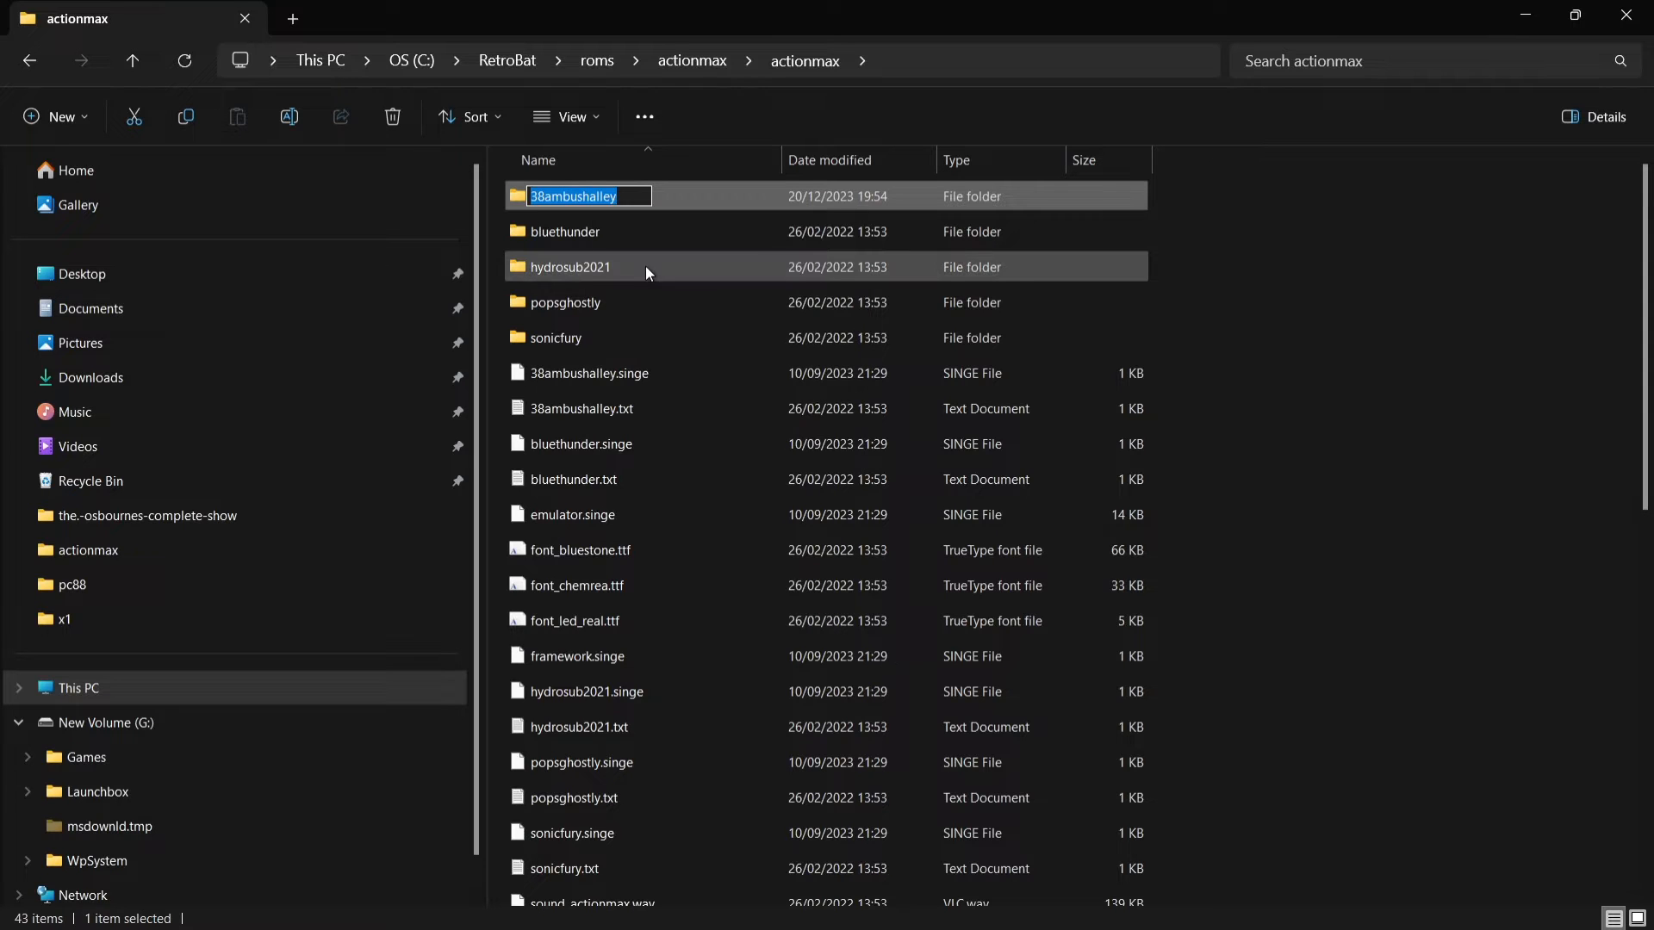
pyautogui.click(1226, 240)
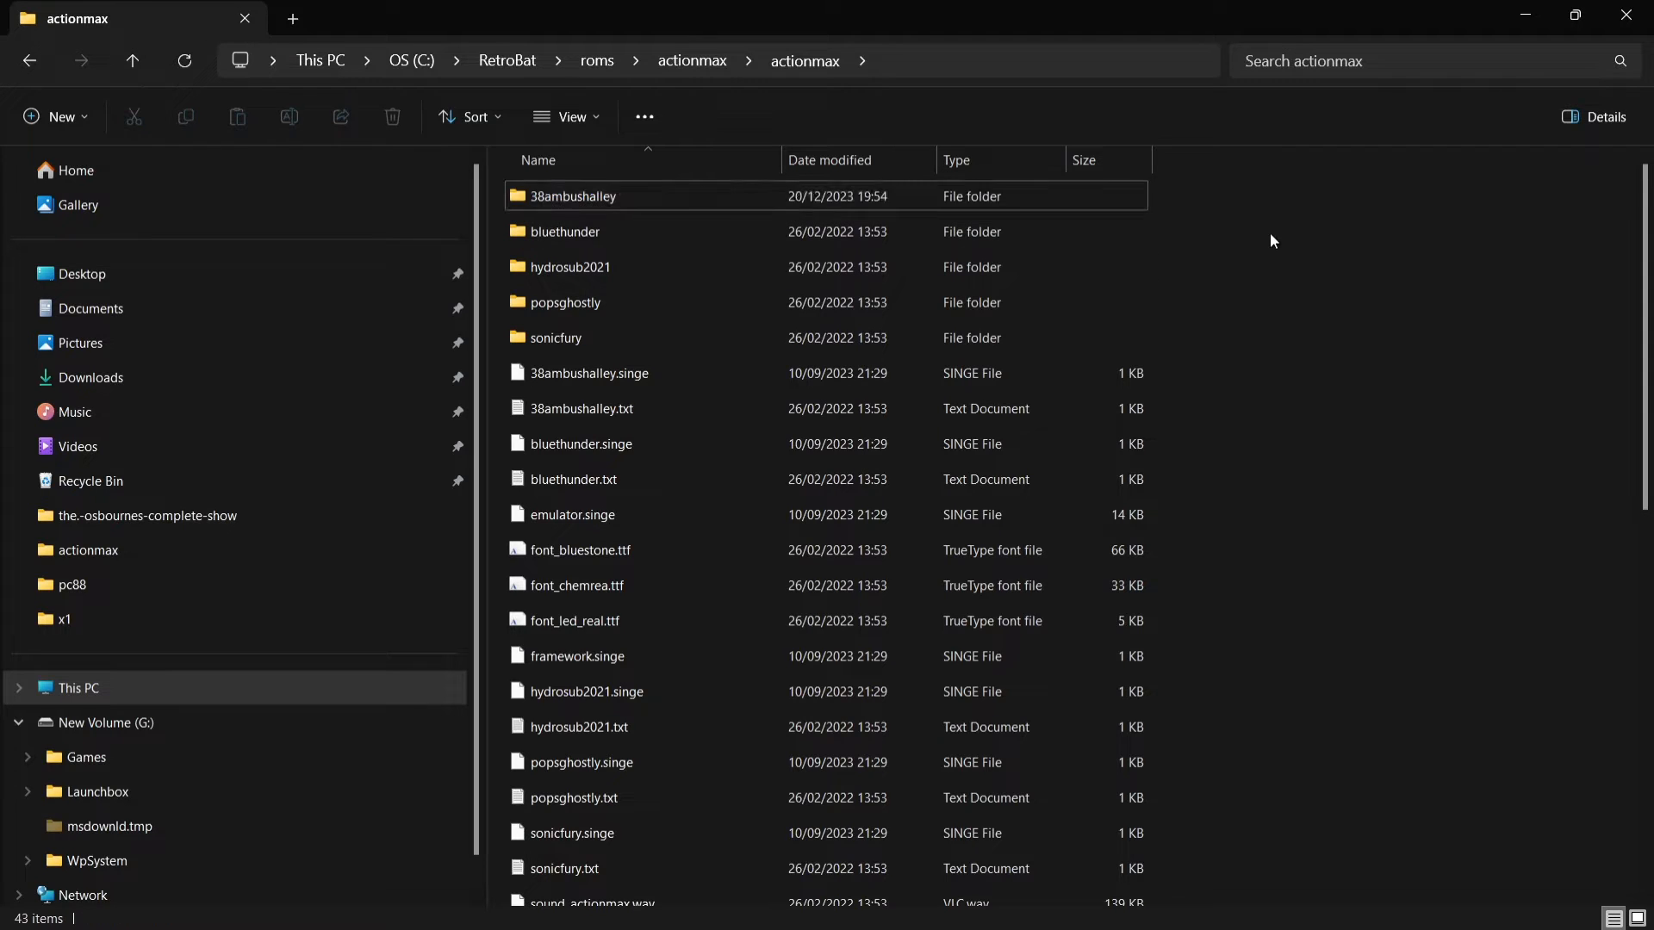
pyautogui.click(32, 70)
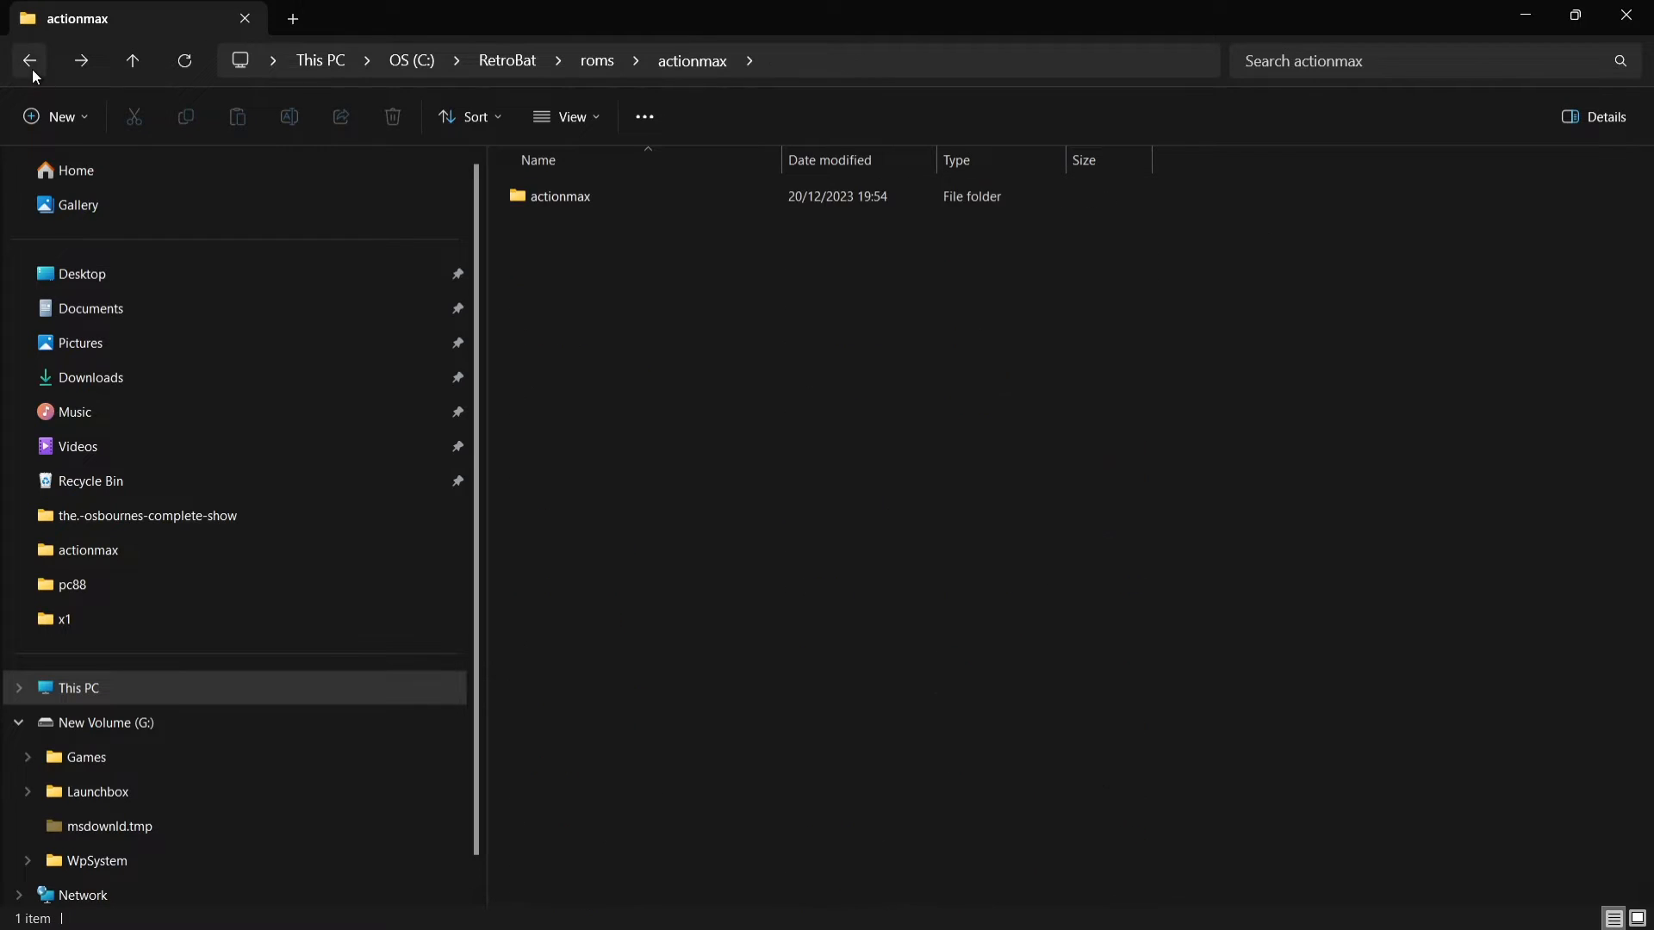
# Step: Create an empty text document in roms\actionmax and name it 38ambushalley.actionmax, accepting the extension change
pyautogui.rightClick(624, 301)
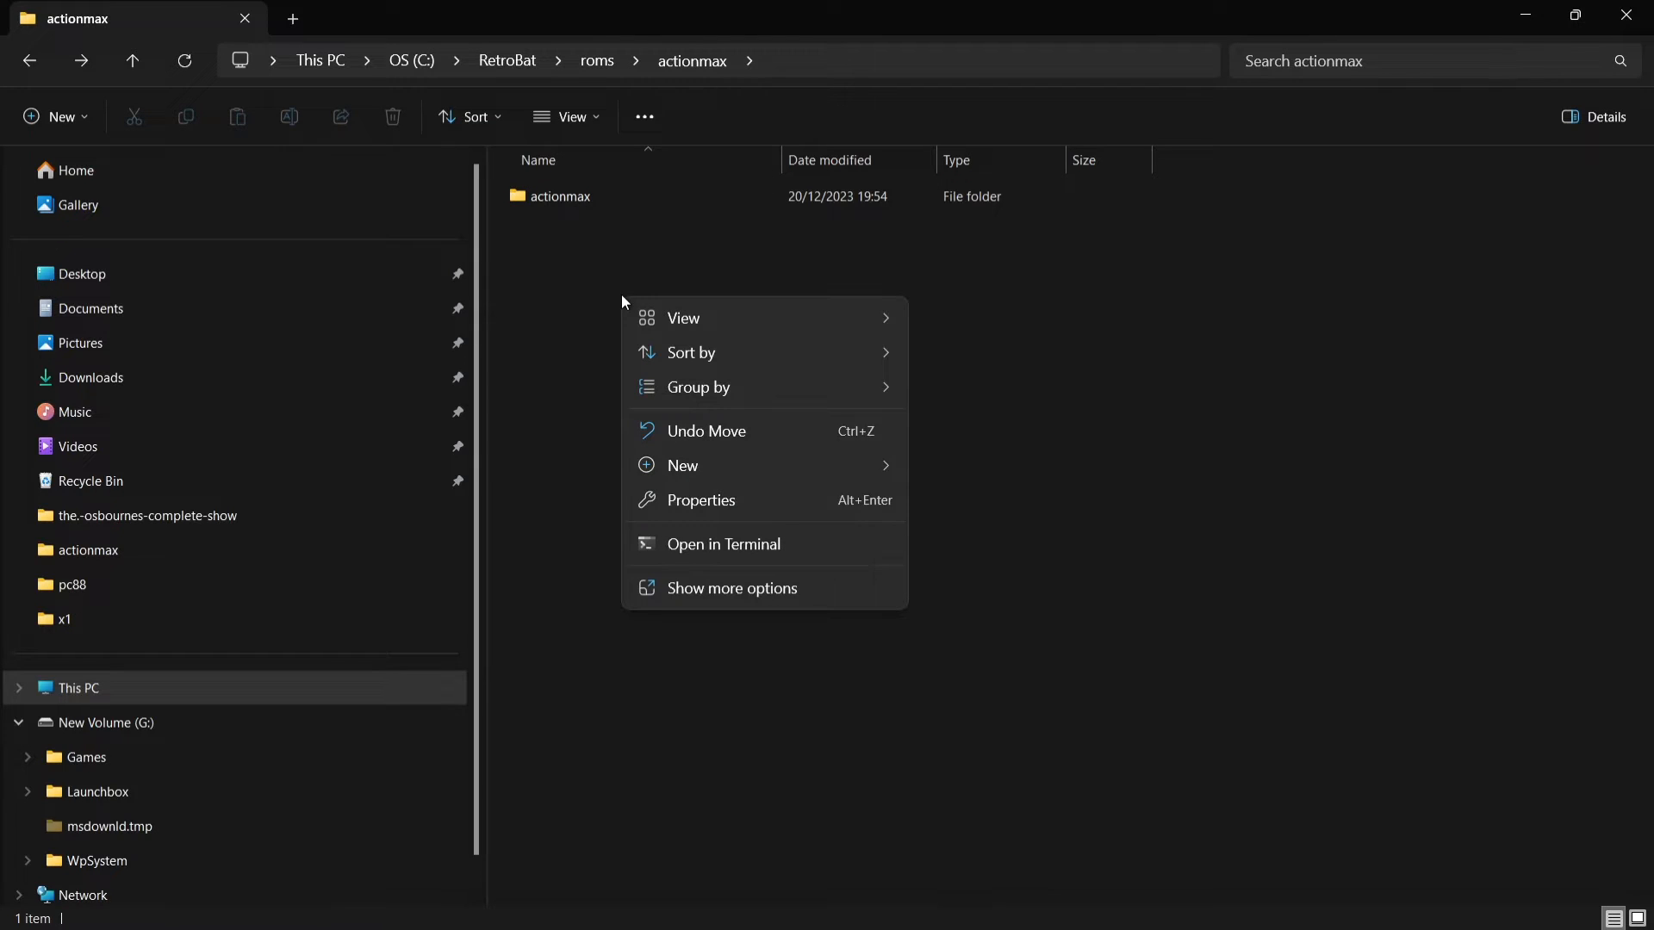
pyautogui.moveTo(731, 470)
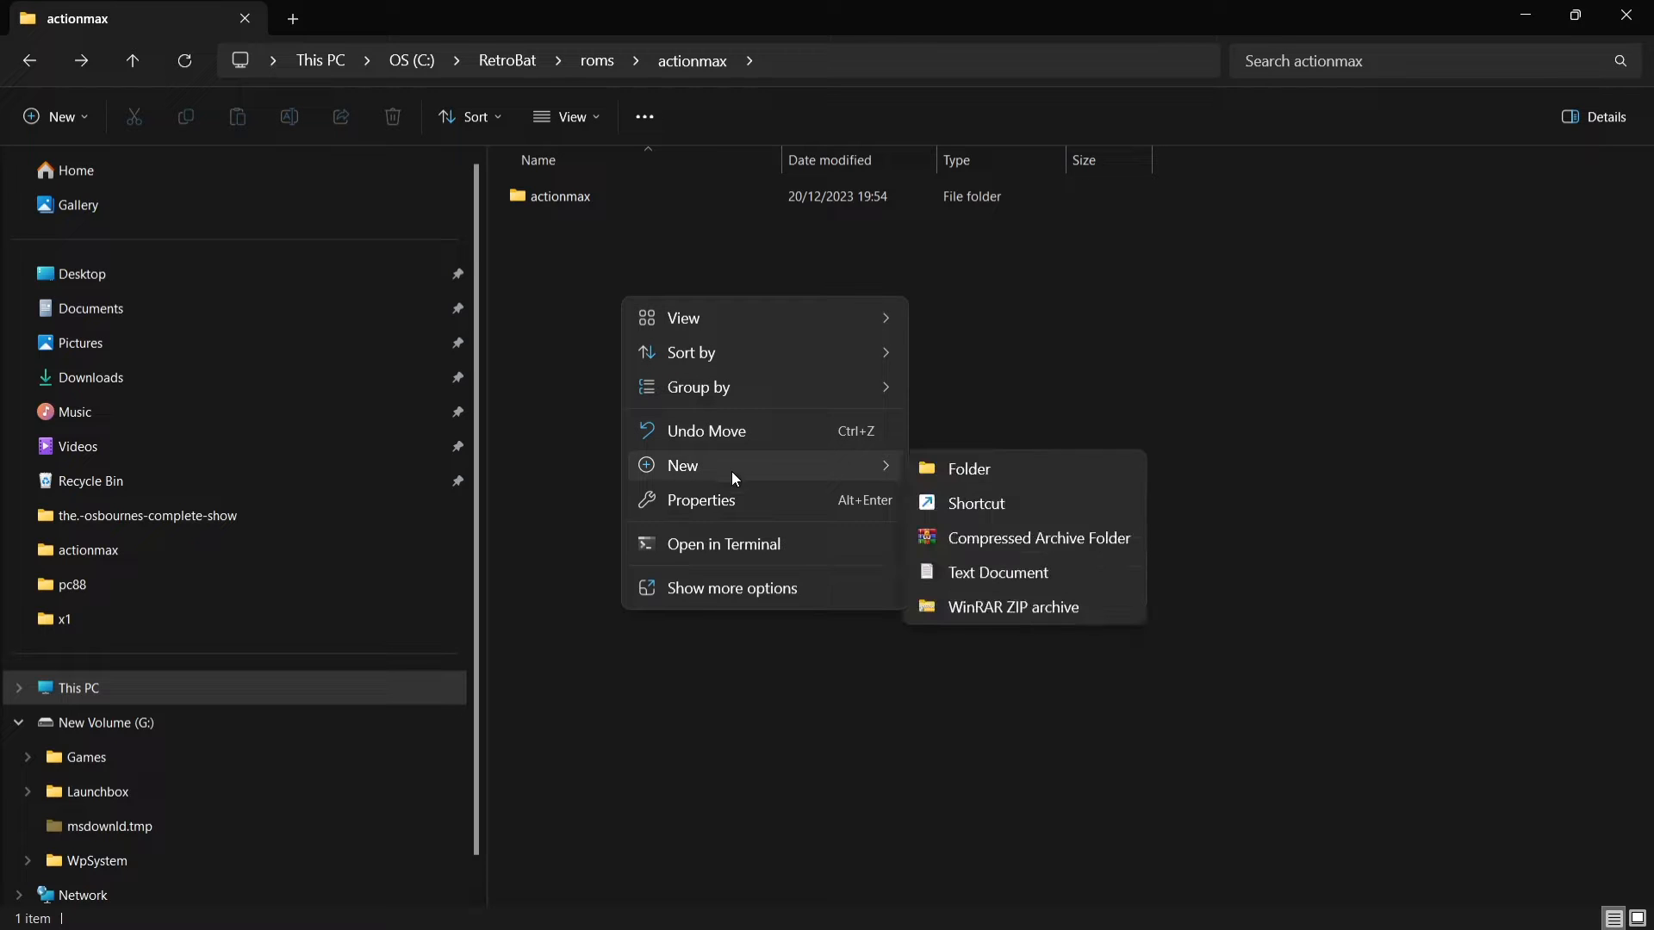
pyautogui.click(1014, 575)
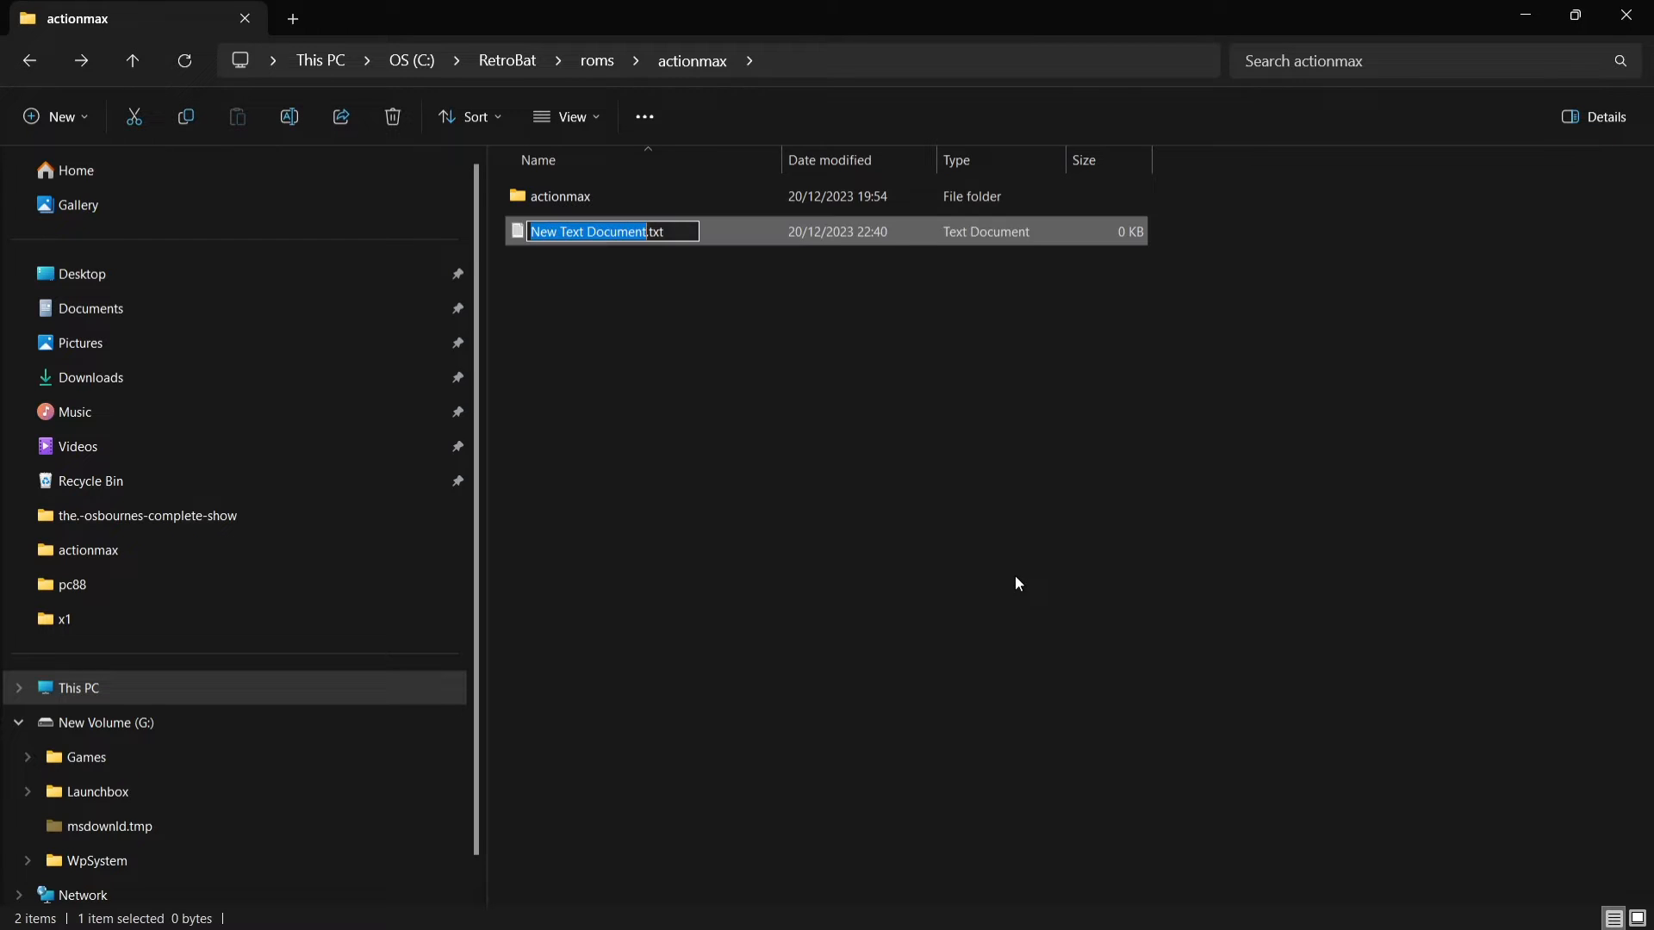
pyautogui.hotkey('ctrl', 'v')
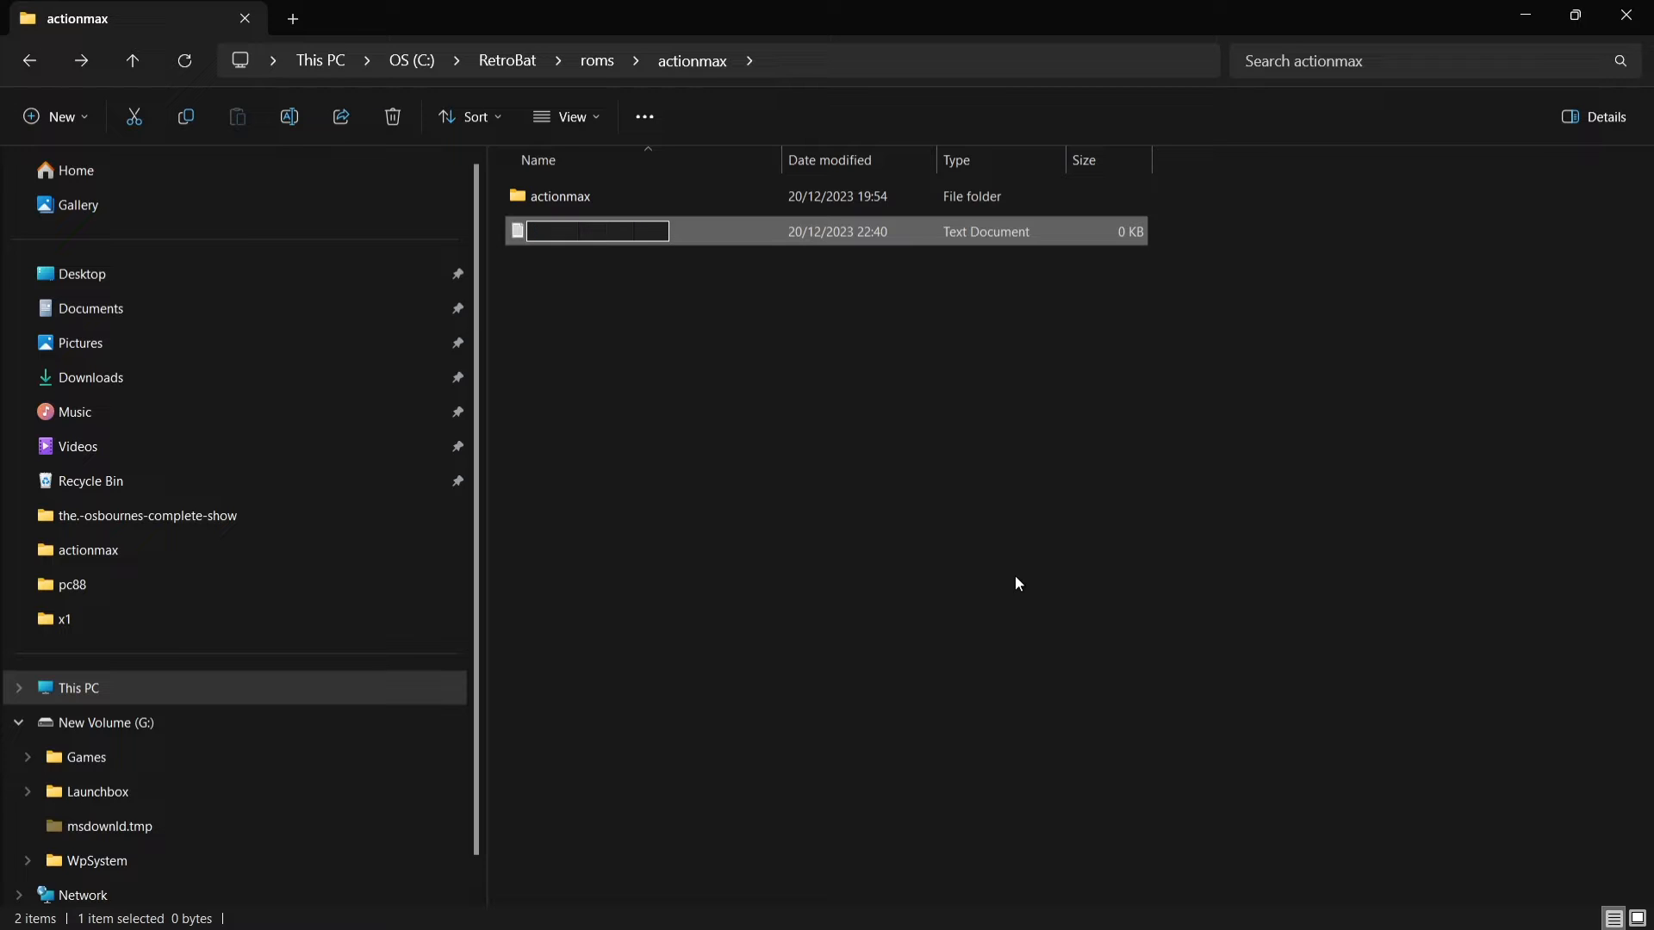
pyautogui.press('BackSpace')
pyautogui.press('BackSpace')
pyautogui.press('BackSpace')
pyautogui.write('actio')
pyautogui.write('nmax')
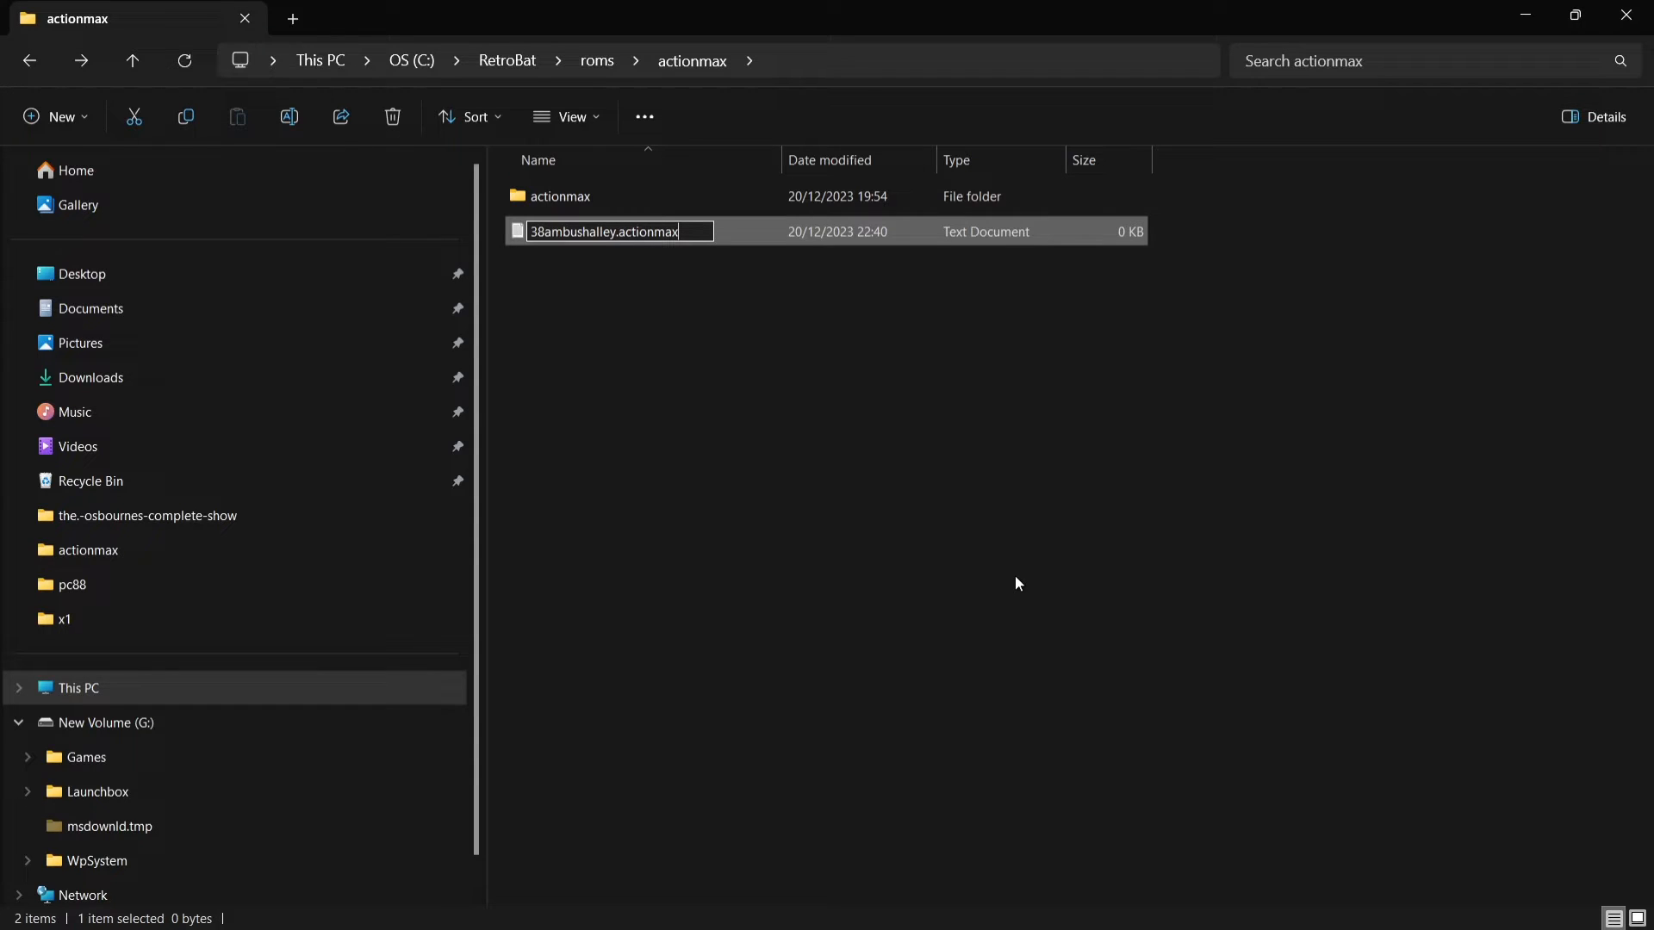
pyautogui.press('Return')
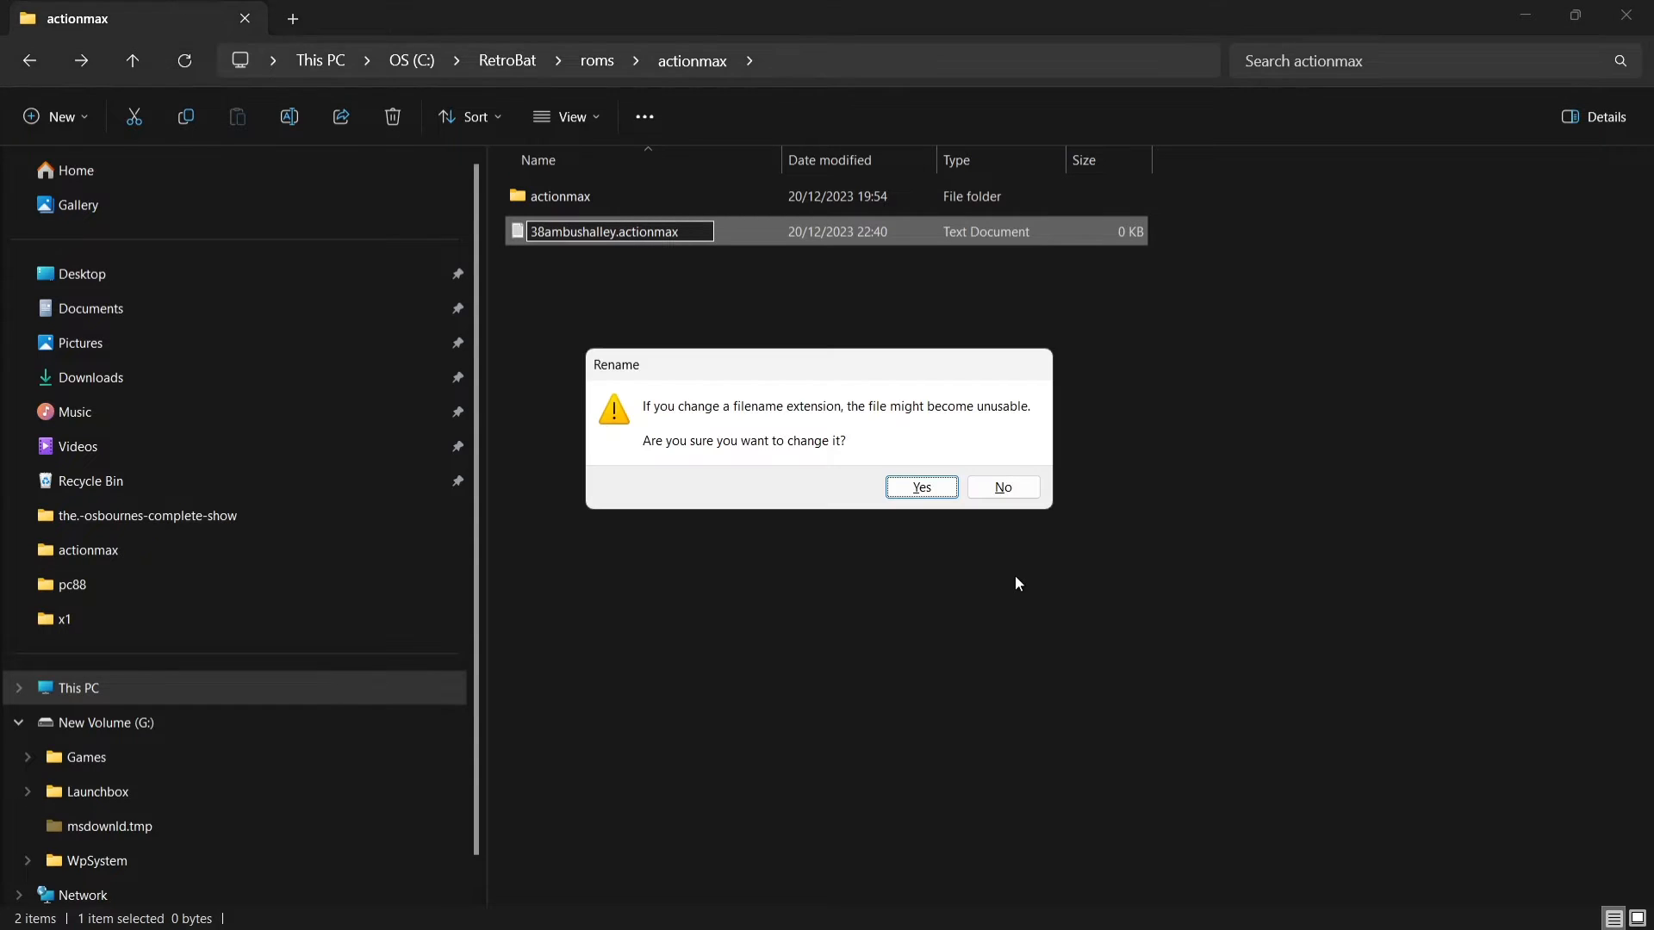
pyautogui.click(922, 487)
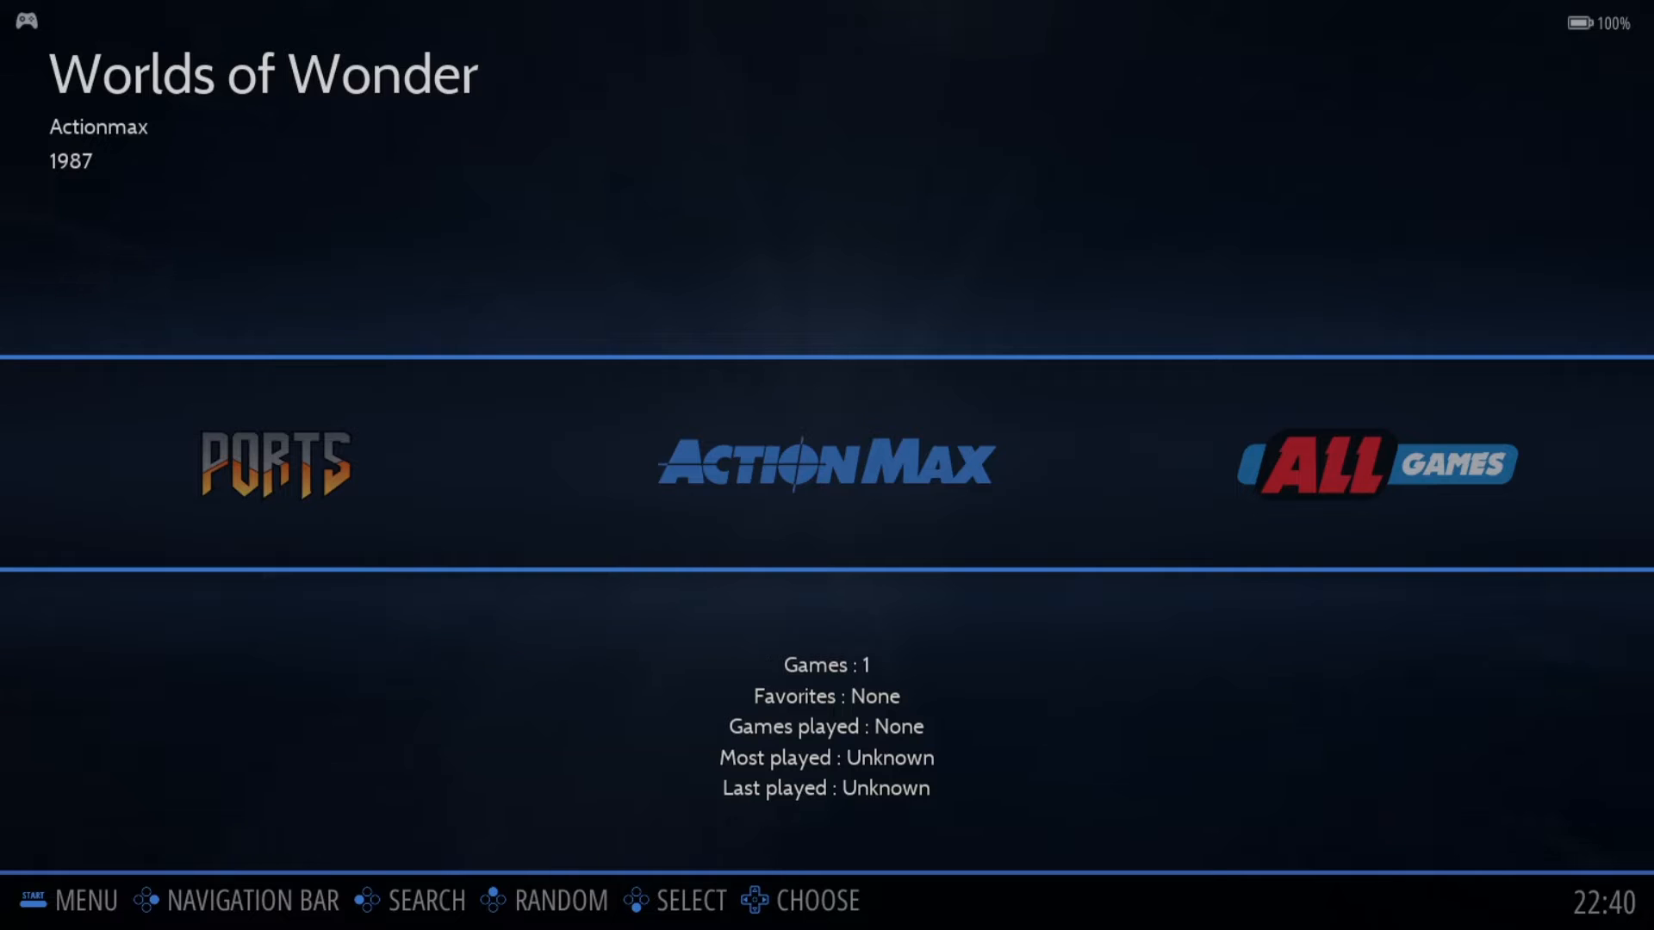
# Step: Check the Action Max game list in RetroBat, return to the system view and quit to the desktop
pyautogui.press('Return')
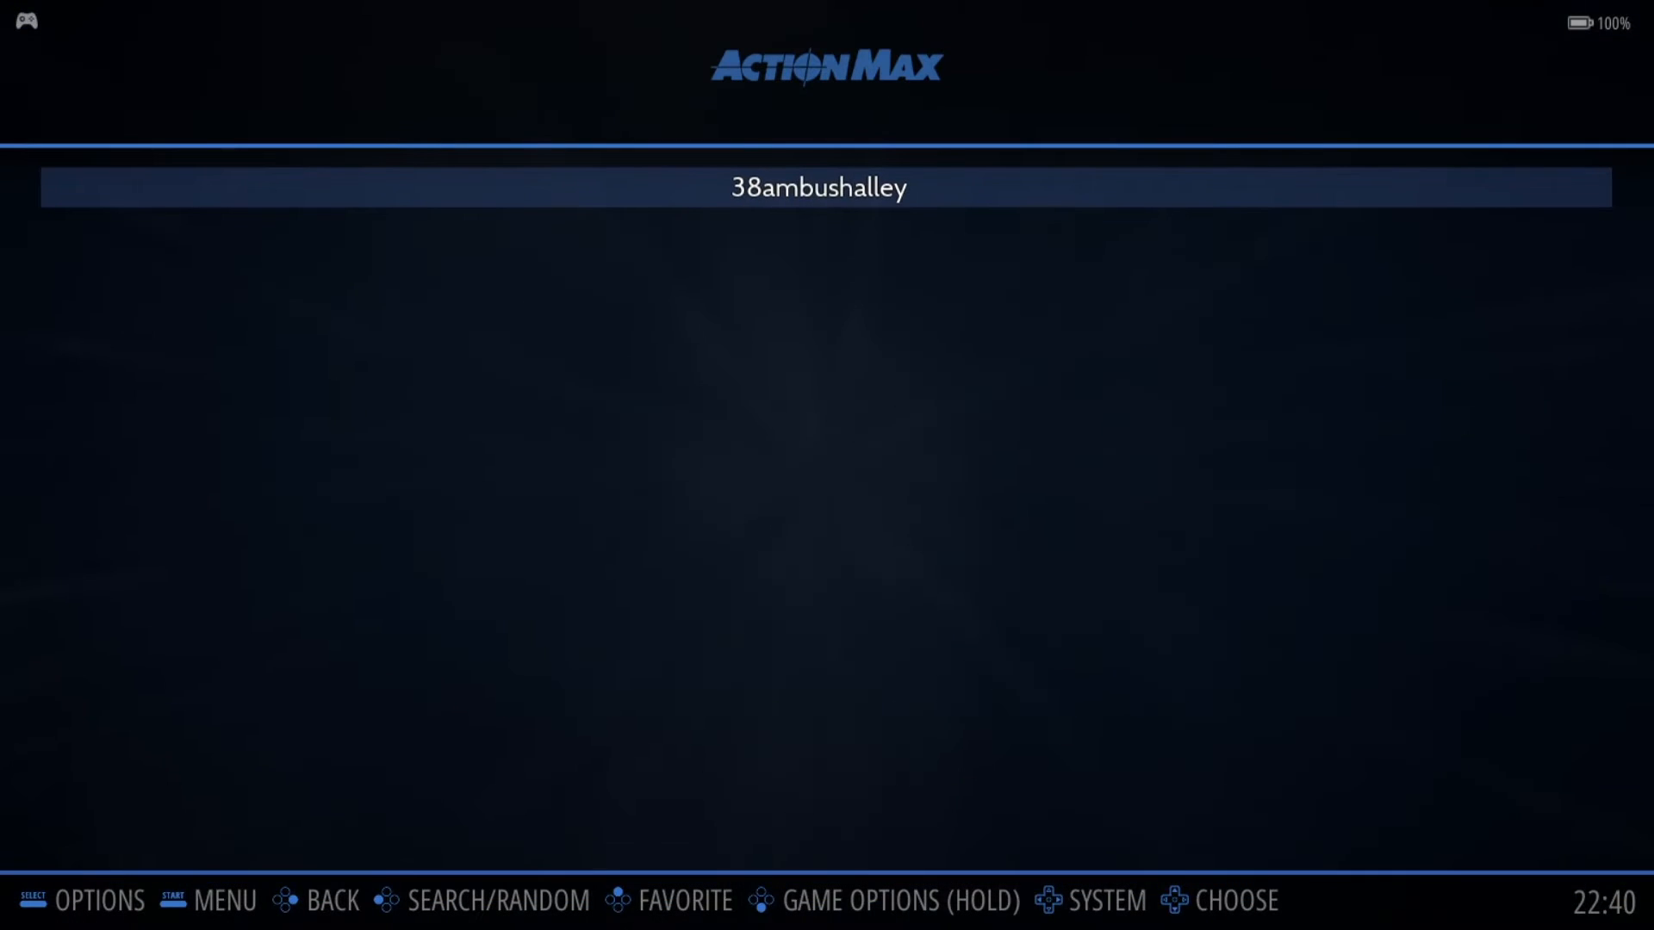
pyautogui.press('BackSpace')
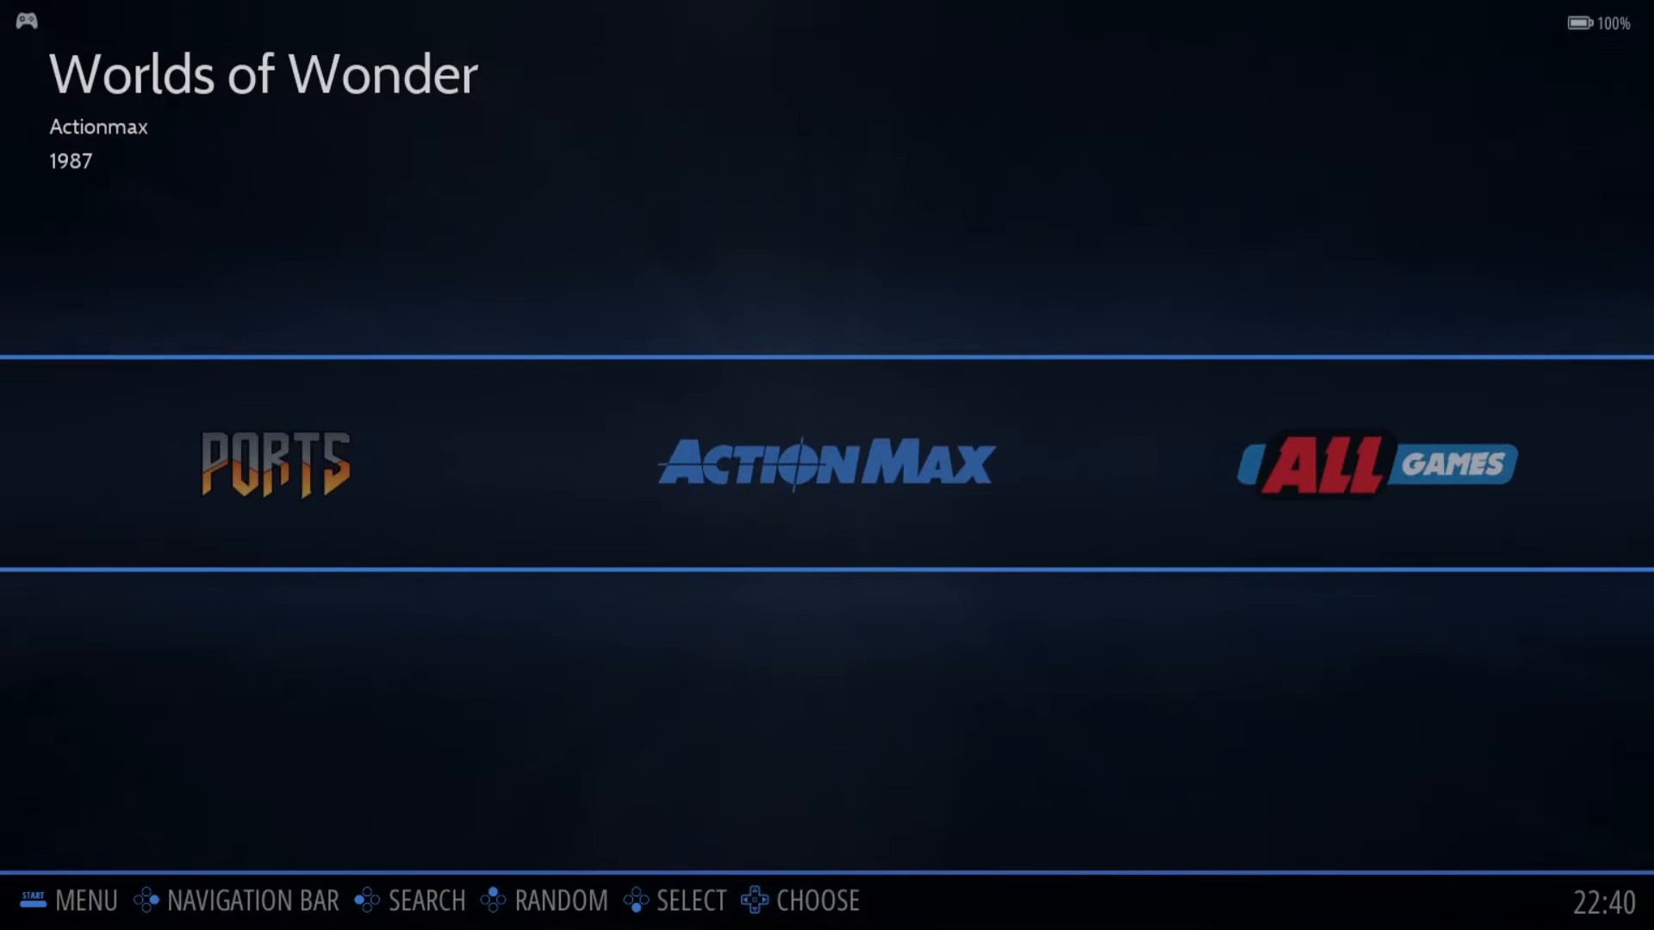
pyautogui.press('Escape')
pyautogui.press('Up')
pyautogui.press('Return')
# Step: Open the RetroBat shortcut's file location on the desktop and go to the actionmax folder nested in roms\actionmax
pyautogui.rightClick(26, 48)
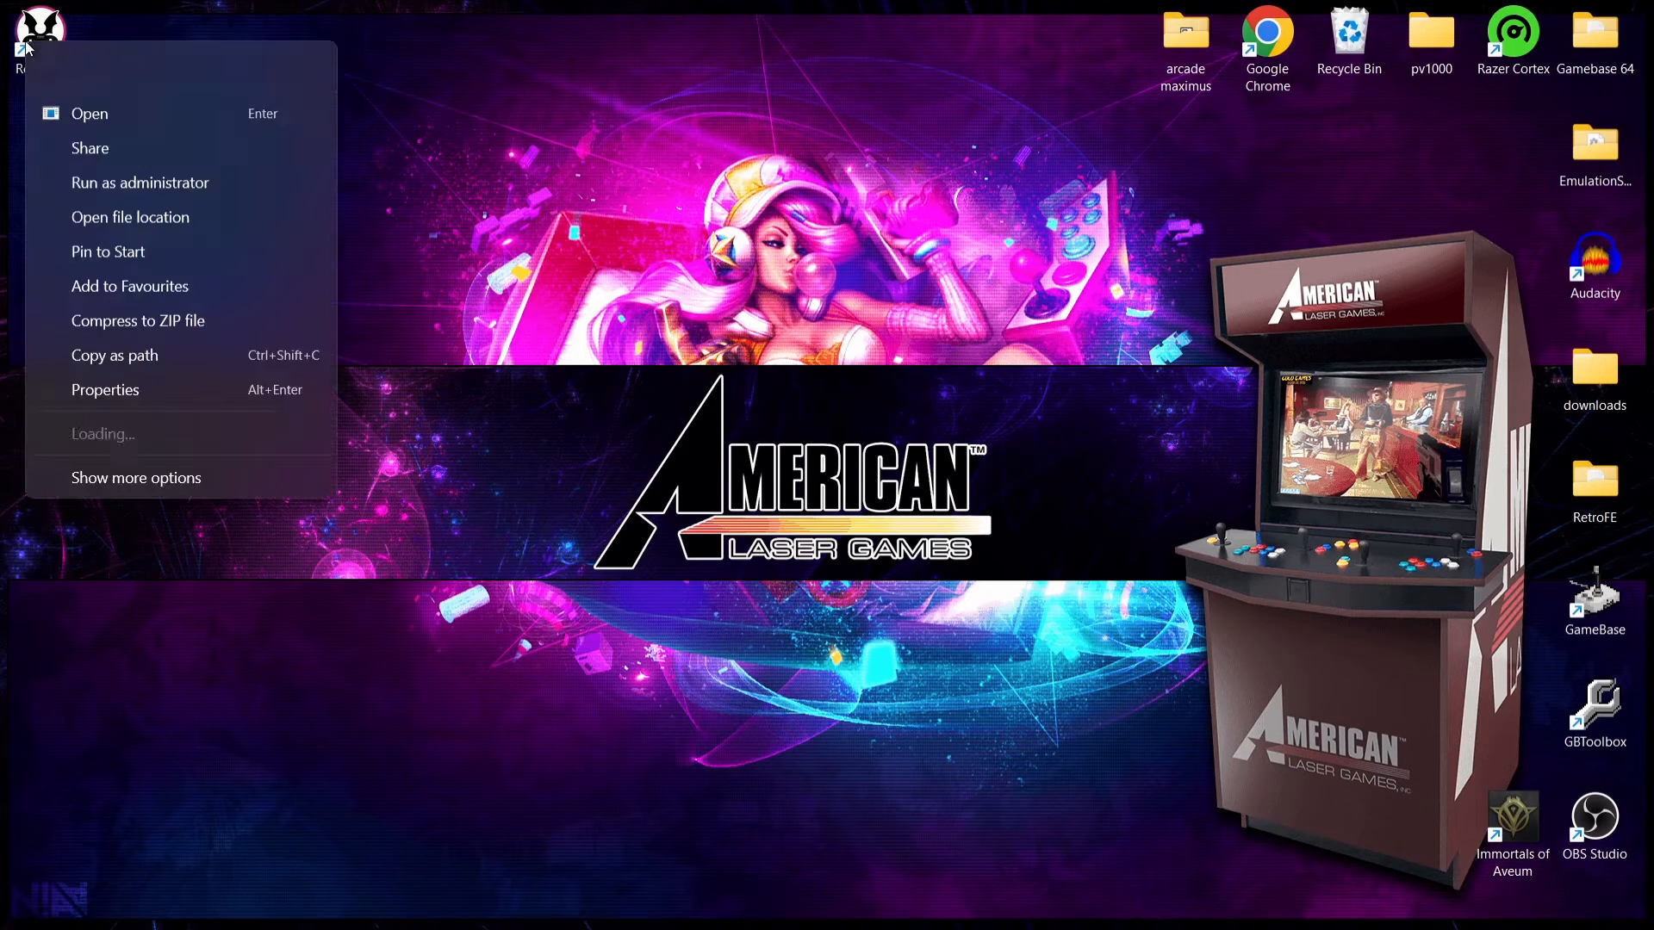
pyautogui.click(193, 210)
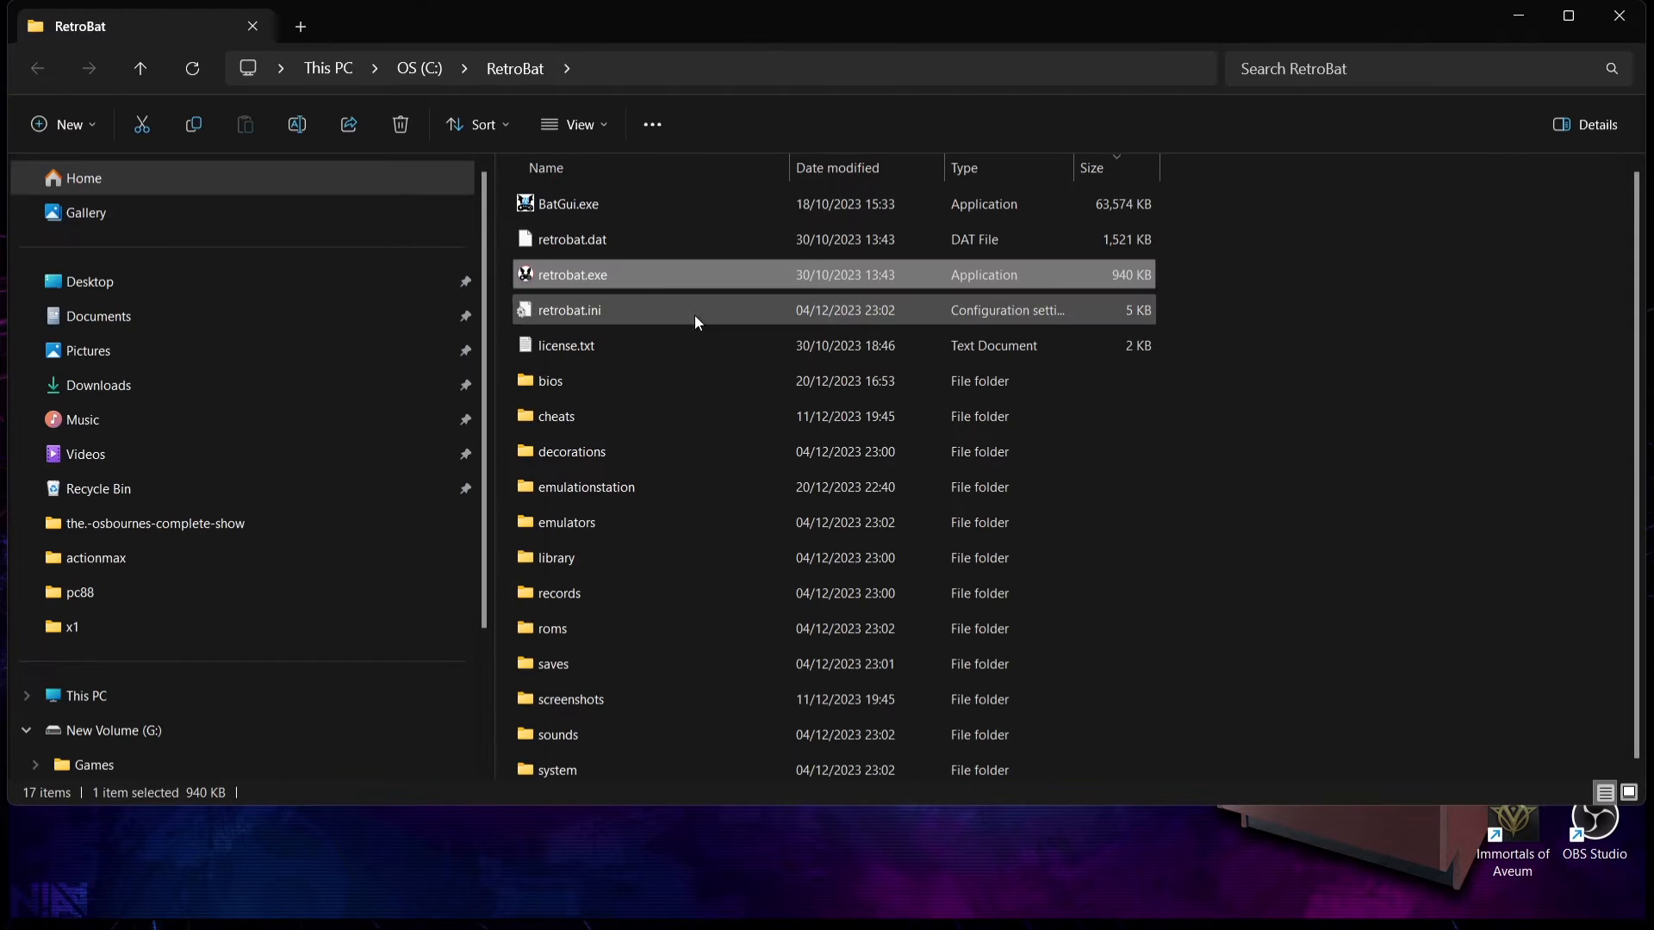
pyautogui.doubleClick(673, 628)
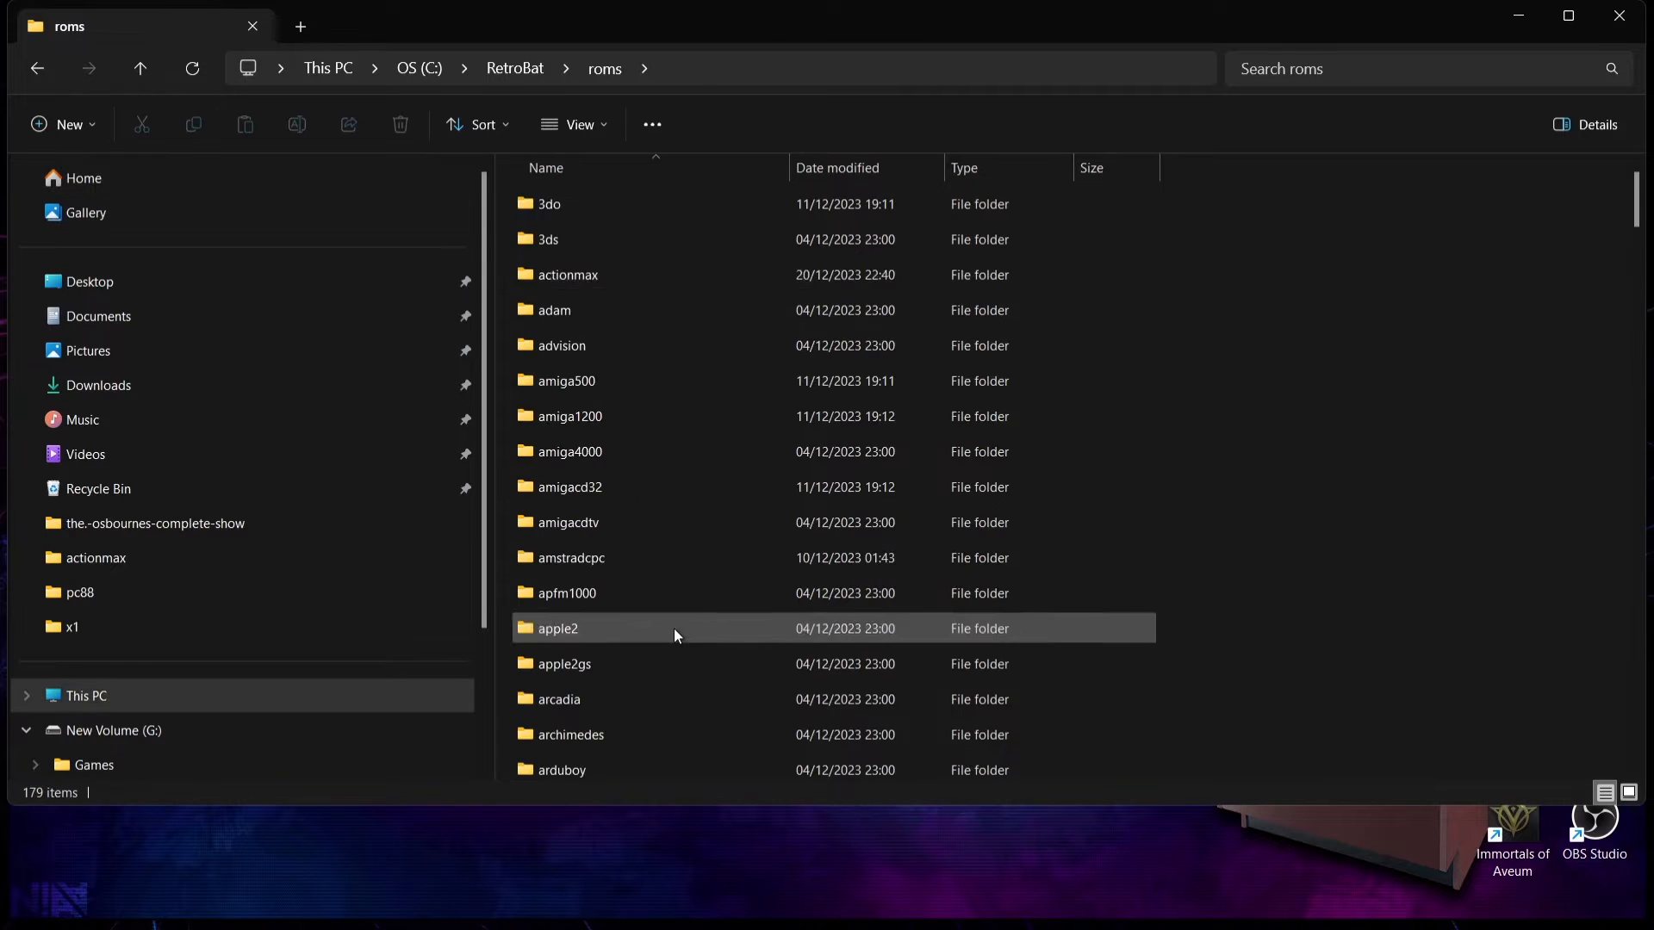
pyautogui.doubleClick(765, 267)
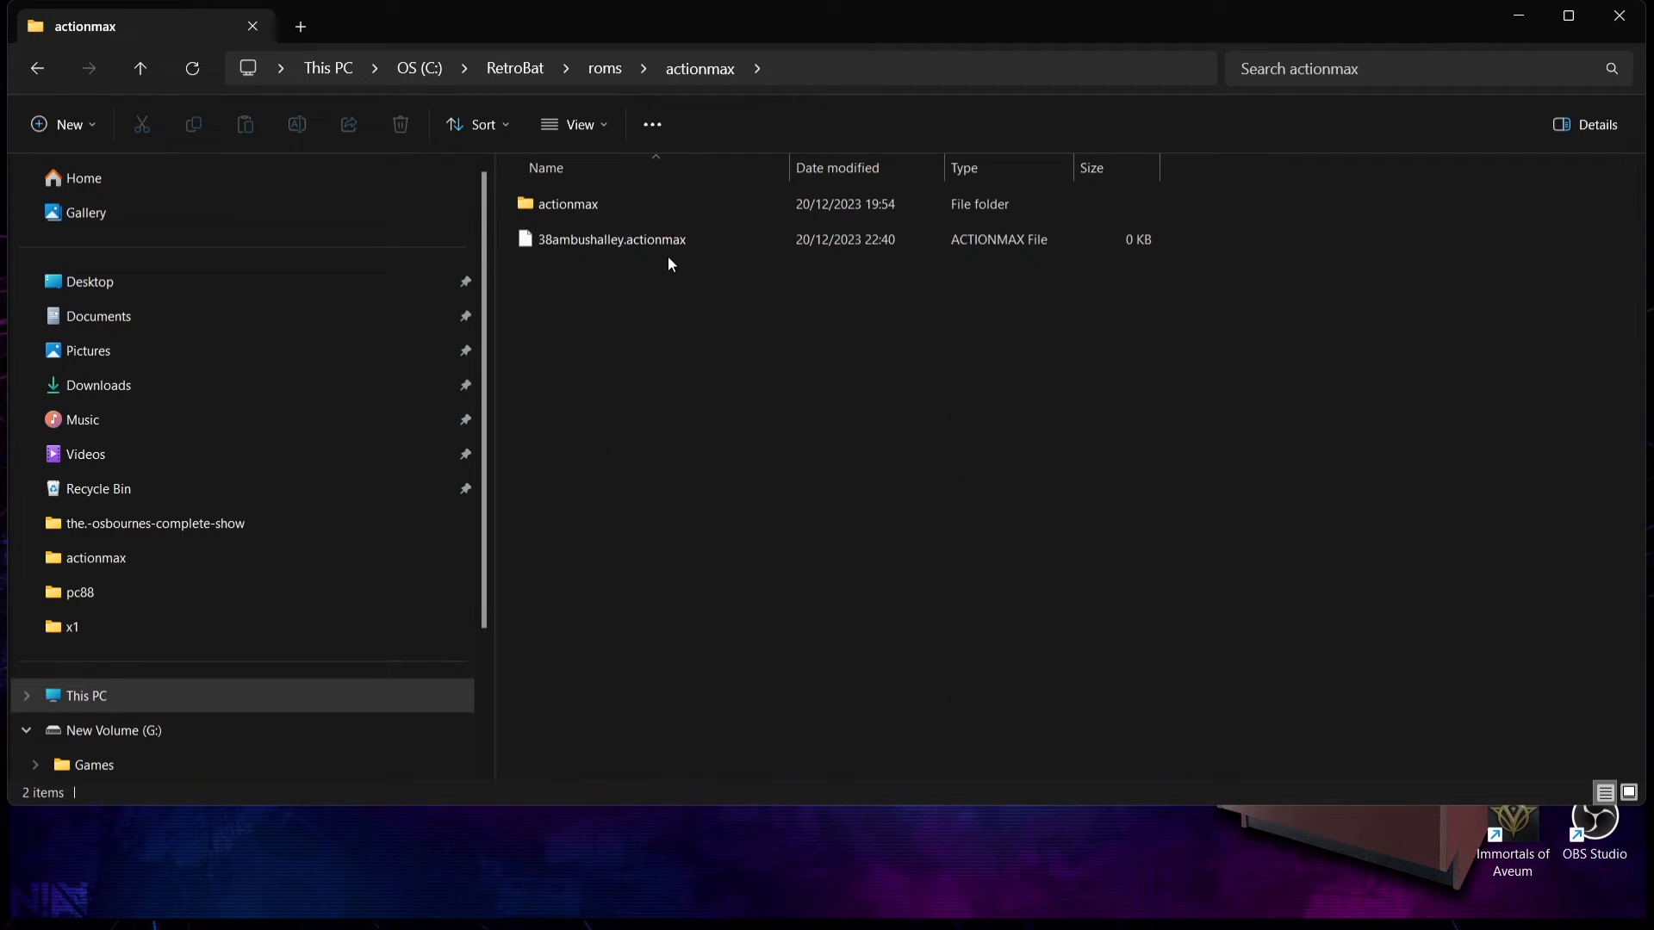
pyautogui.doubleClick(612, 204)
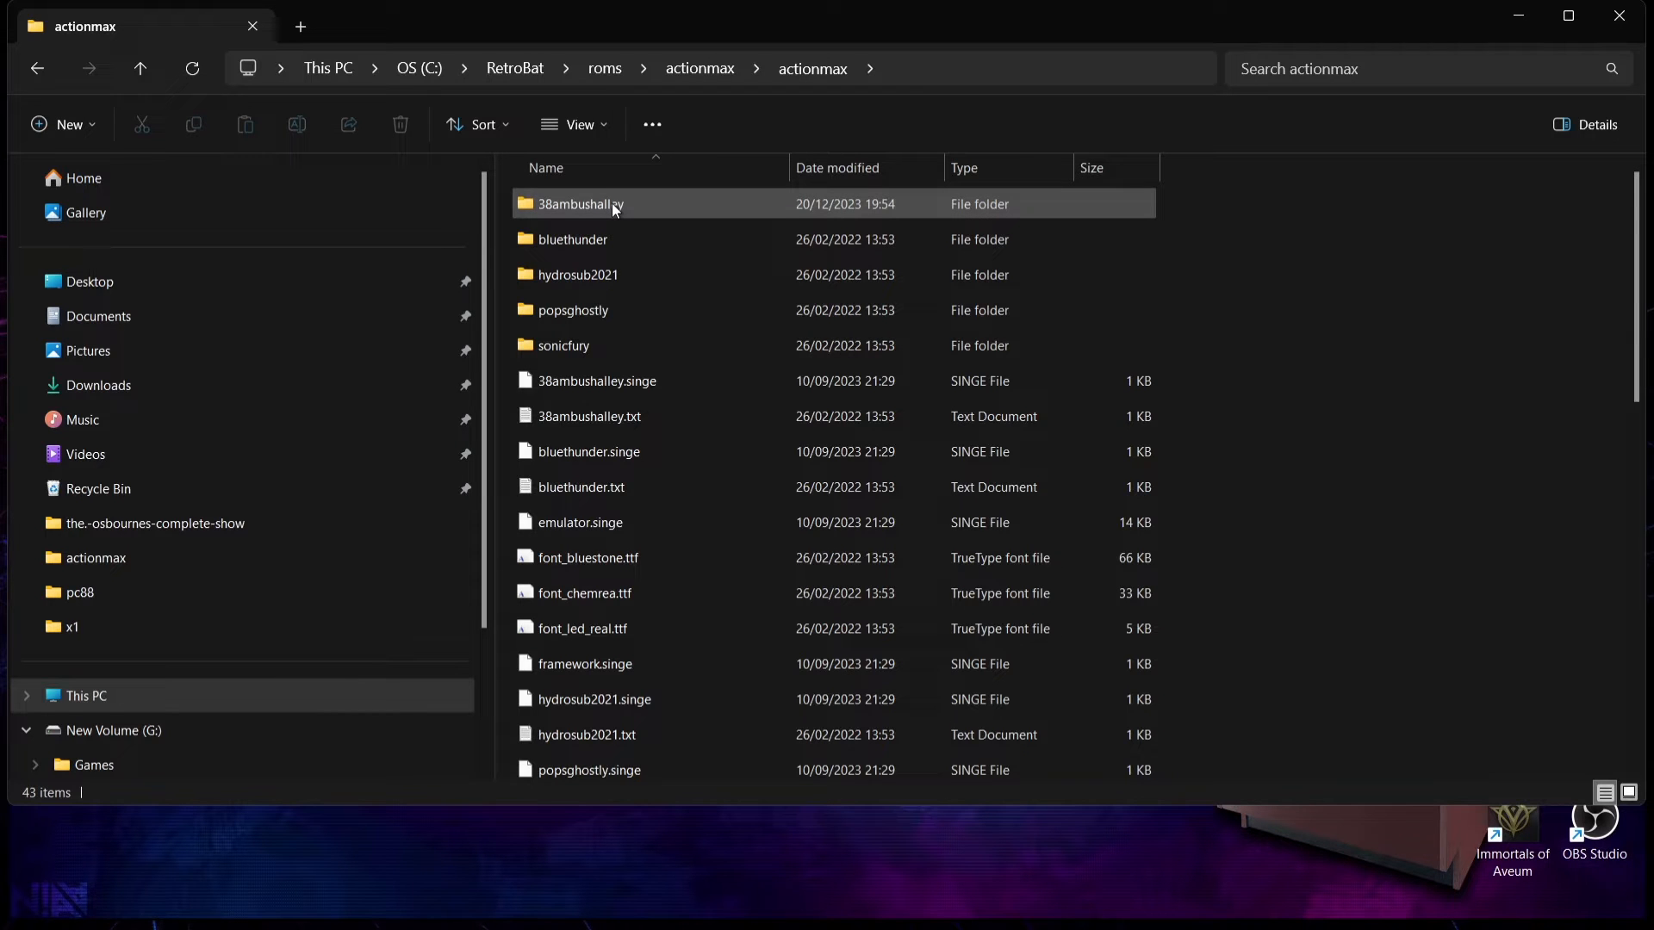
# Step: Copy the name of the bluethunder folder without renaming it, and return to roms\actionmax
pyautogui.rightClick(589, 241)
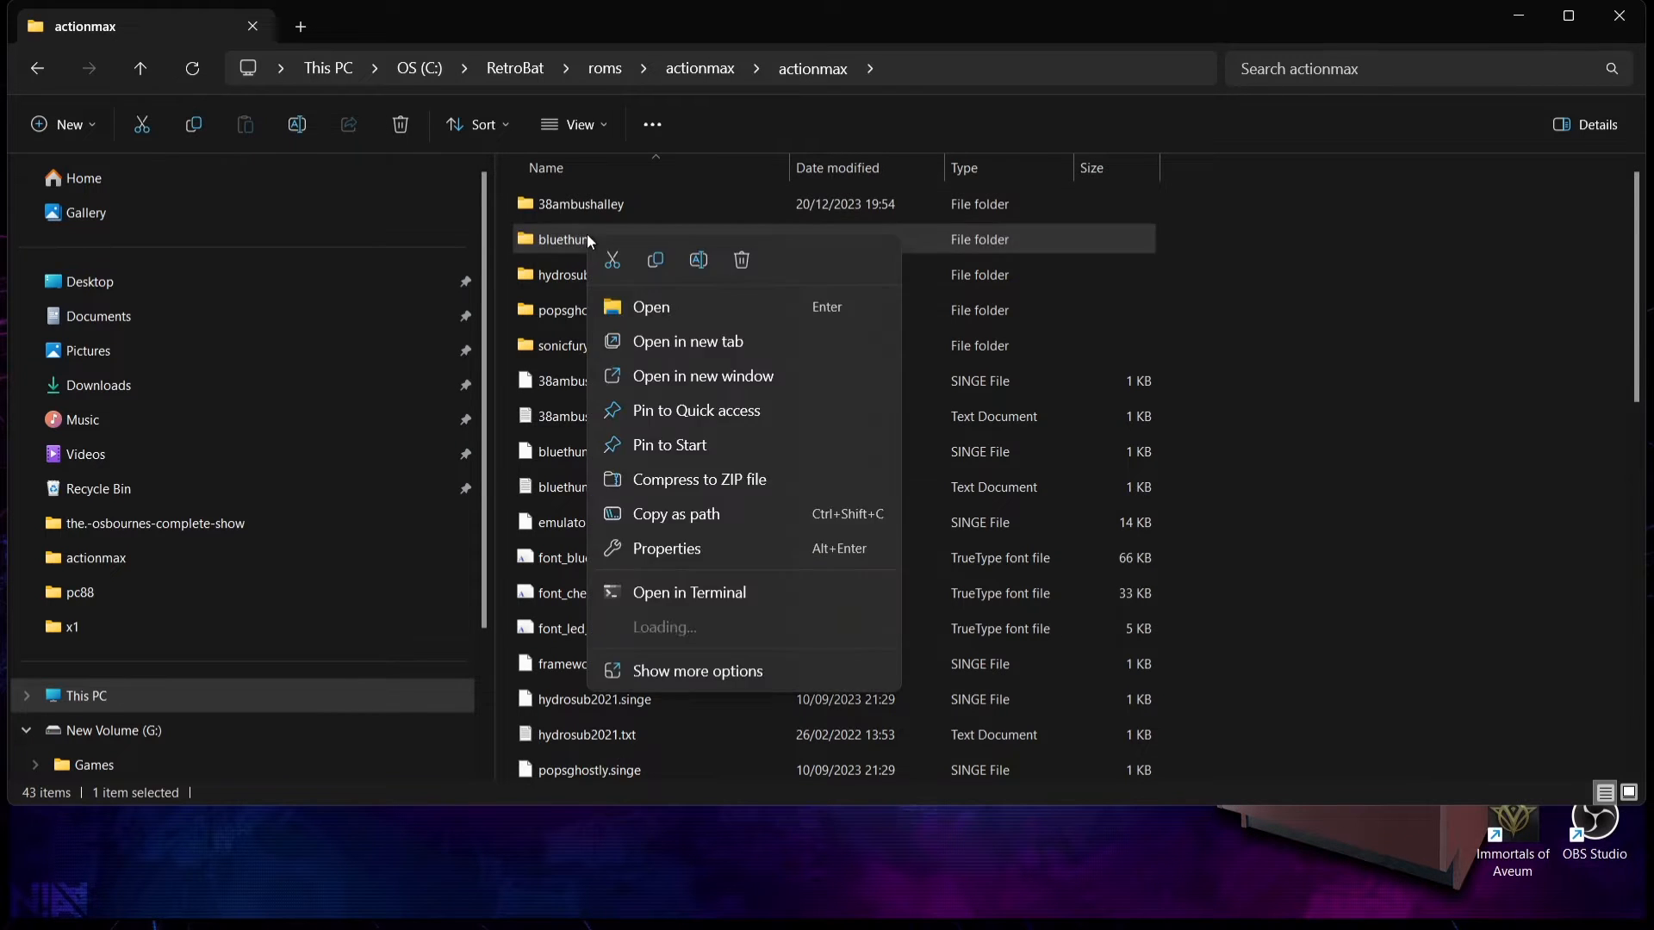
pyautogui.click(690, 670)
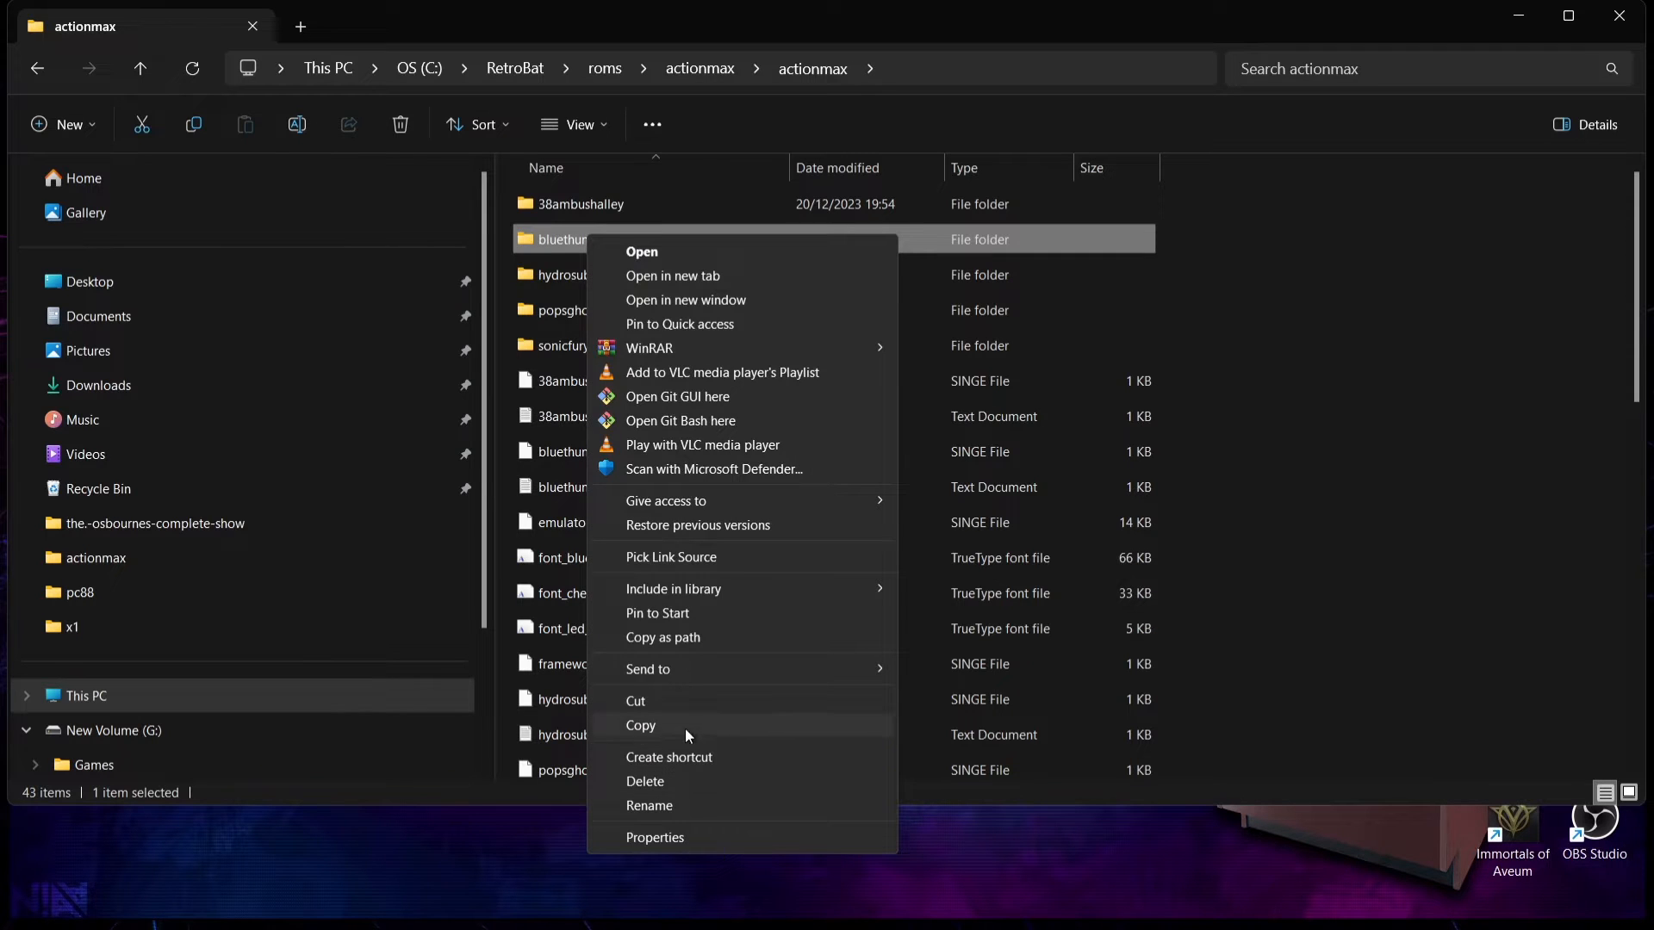
pyautogui.click(689, 805)
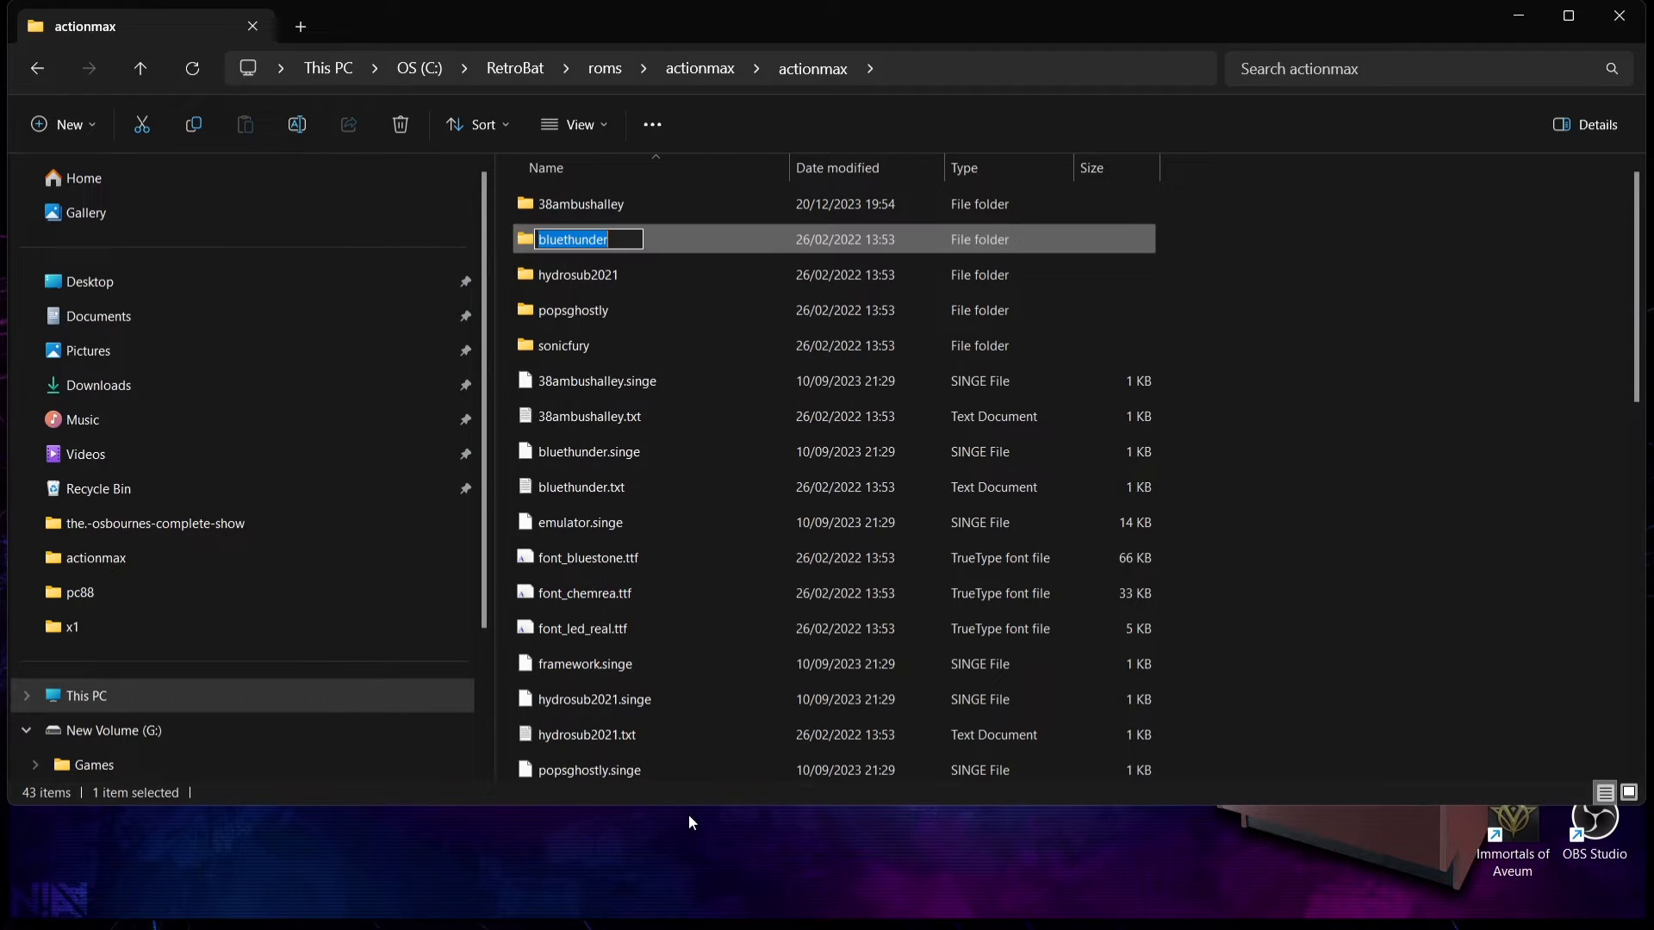
pyautogui.rightClick(586, 233)
pyautogui.click(663, 308)
pyautogui.click(45, 66)
# Step: Create an empty text document in roms\actionmax and name it bluethunder.actionmax, accepting the extension change
pyautogui.click(779, 469)
pyautogui.rightClick(770, 468)
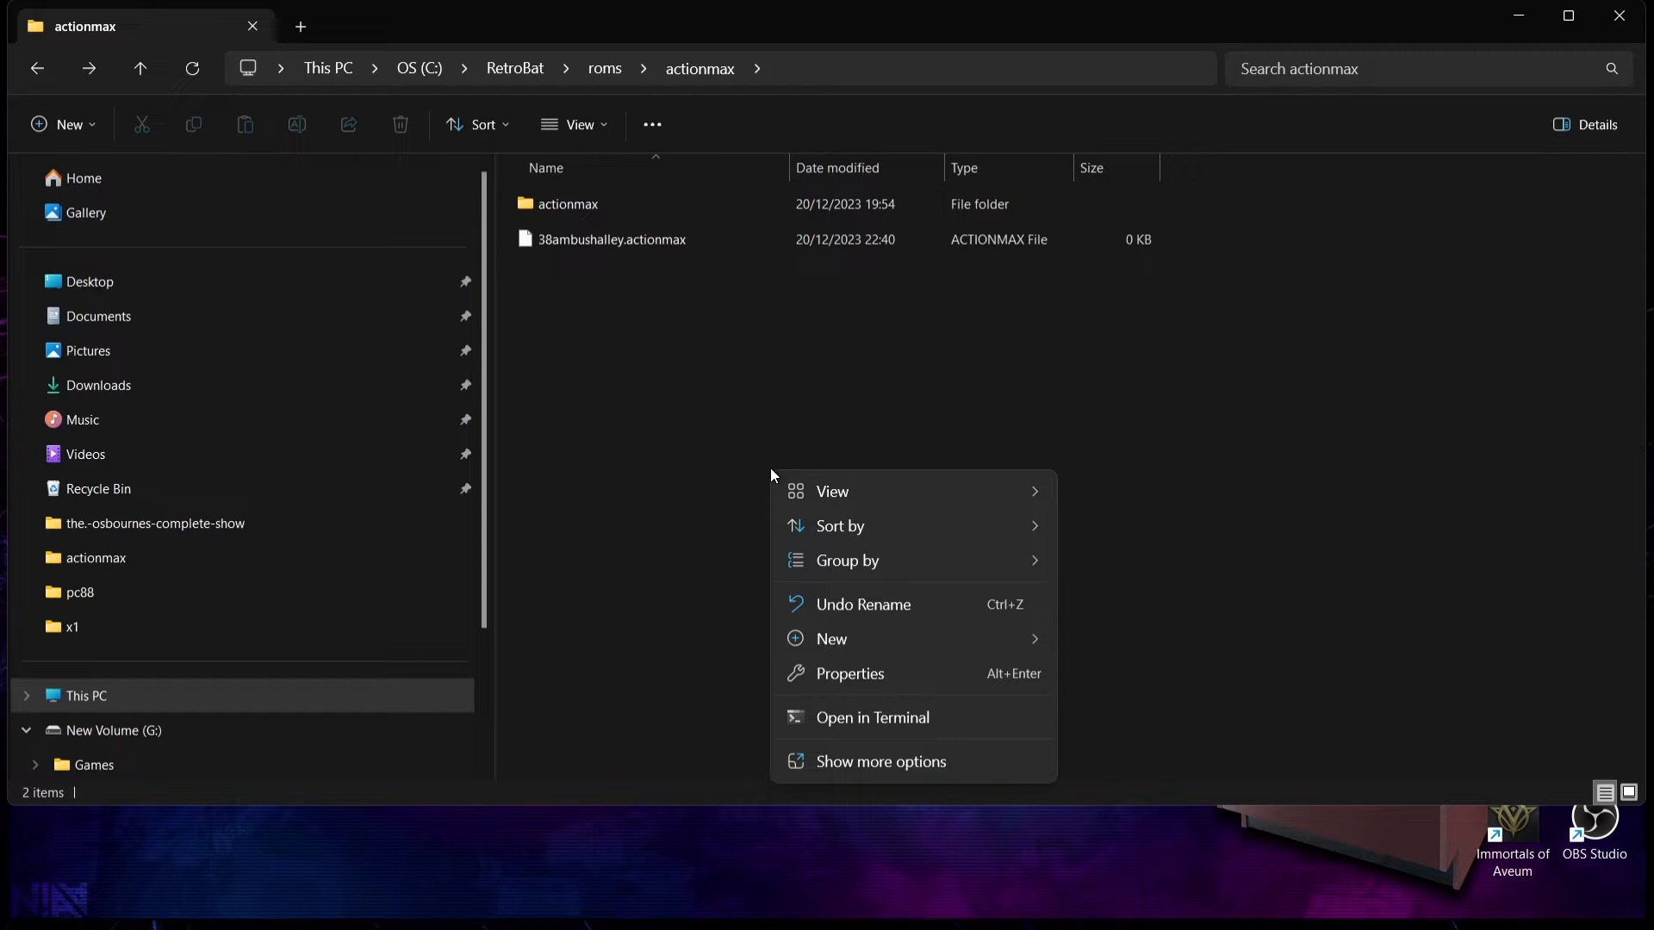
pyautogui.moveTo(861, 640)
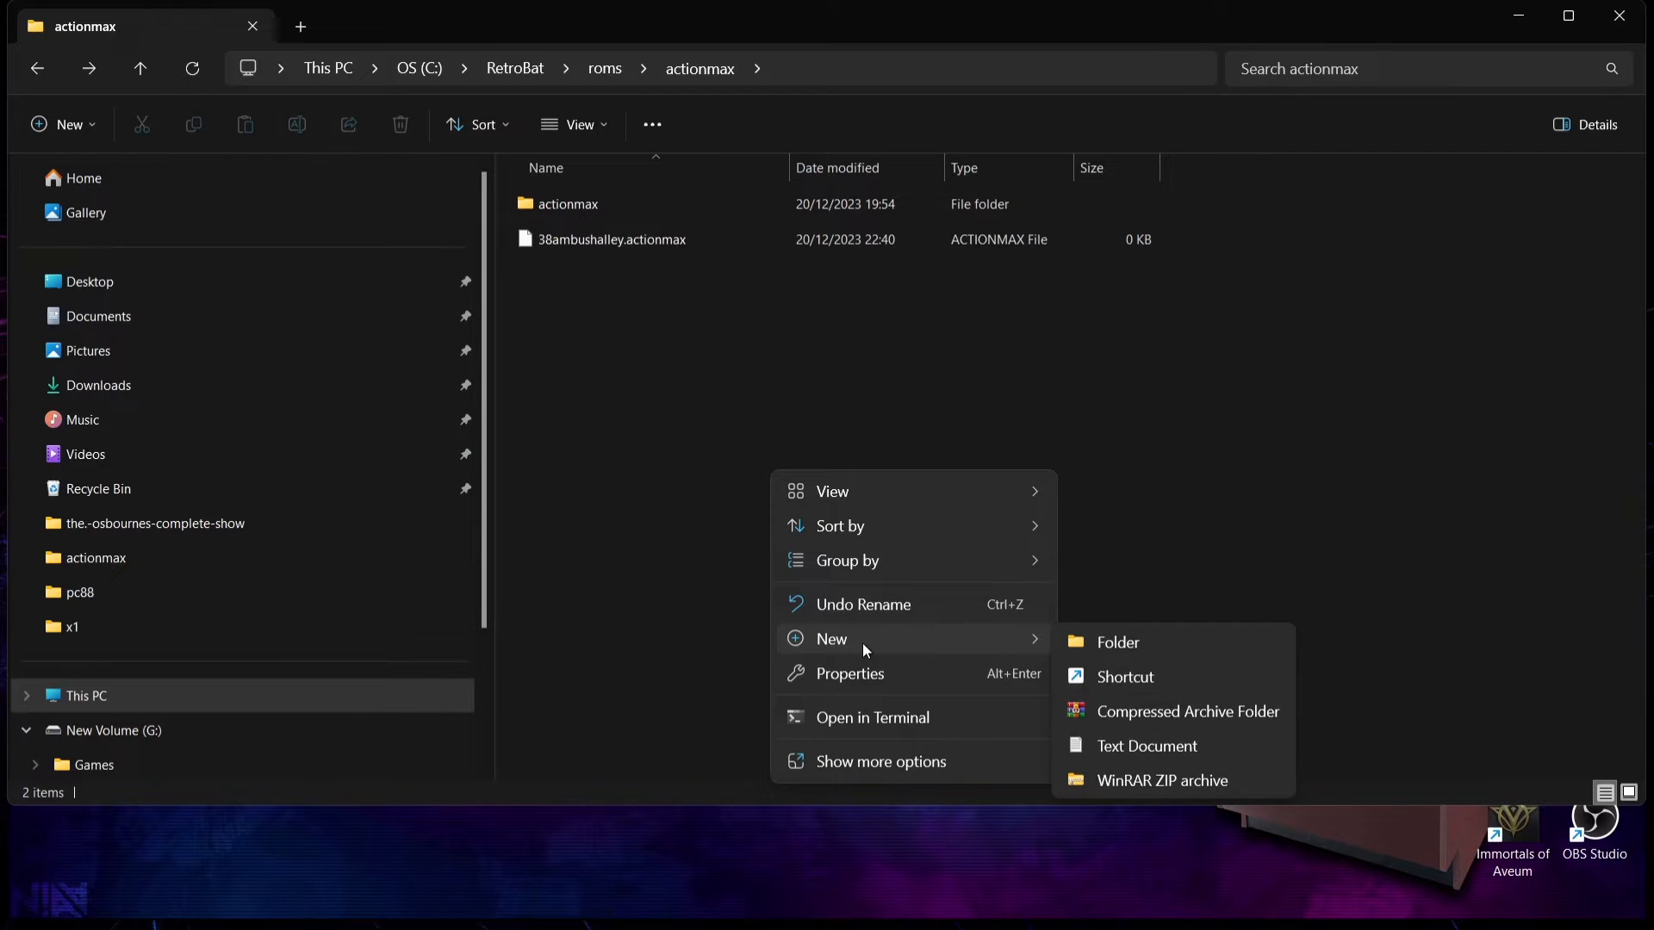
pyautogui.click(1161, 744)
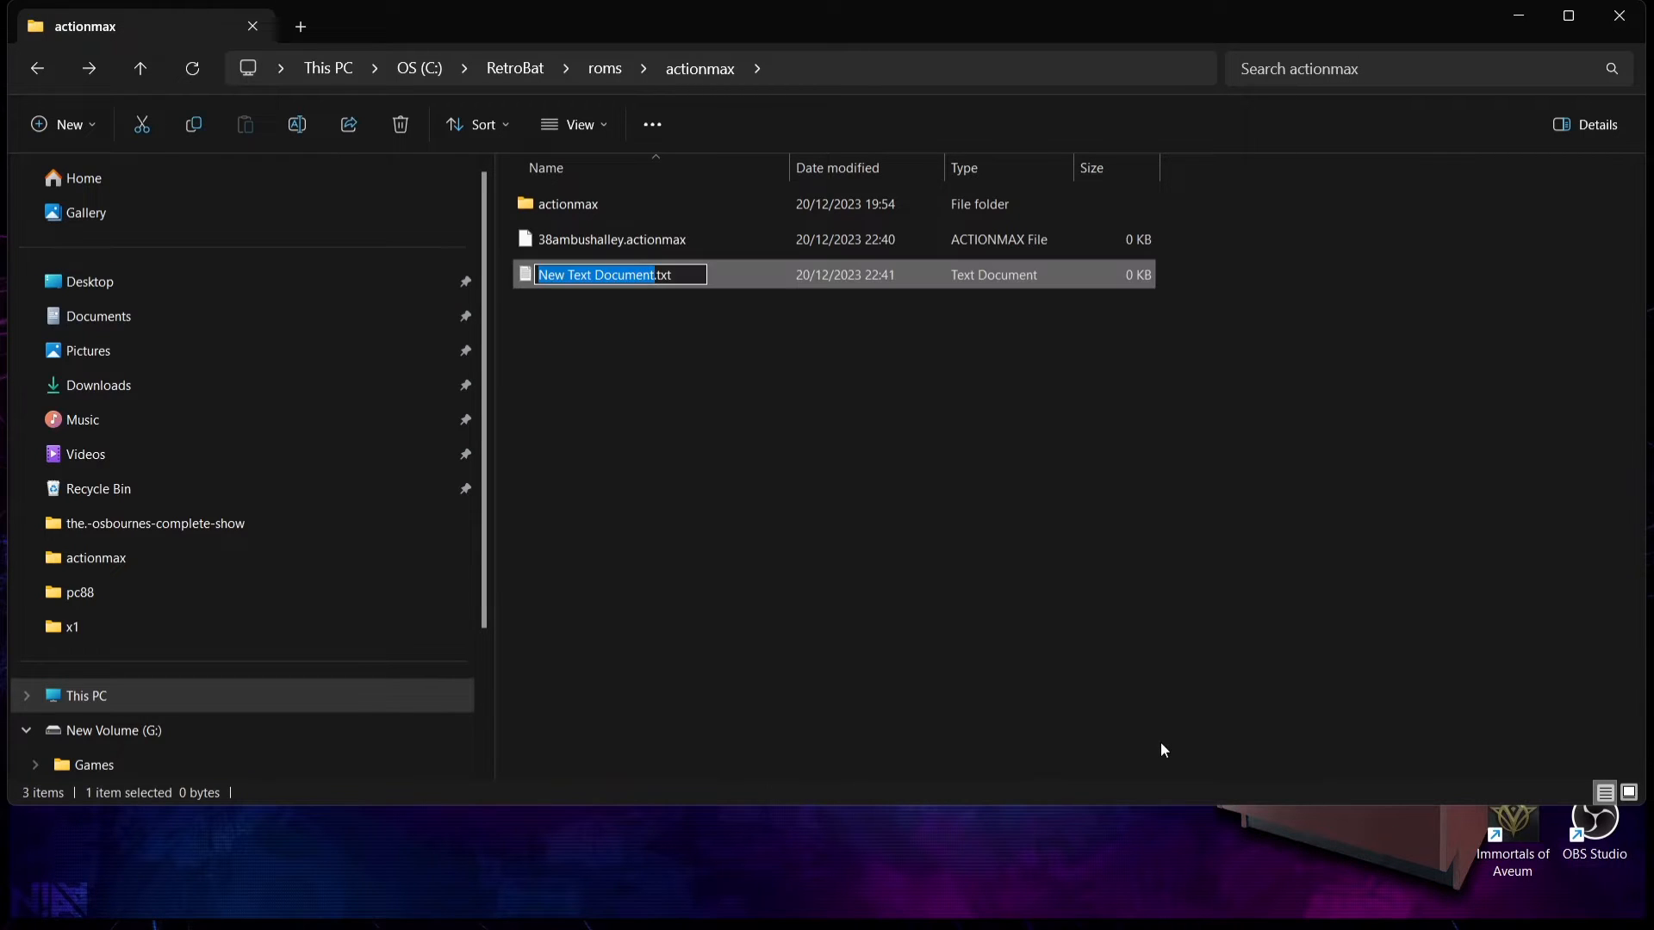
pyautogui.write('bluethunder')
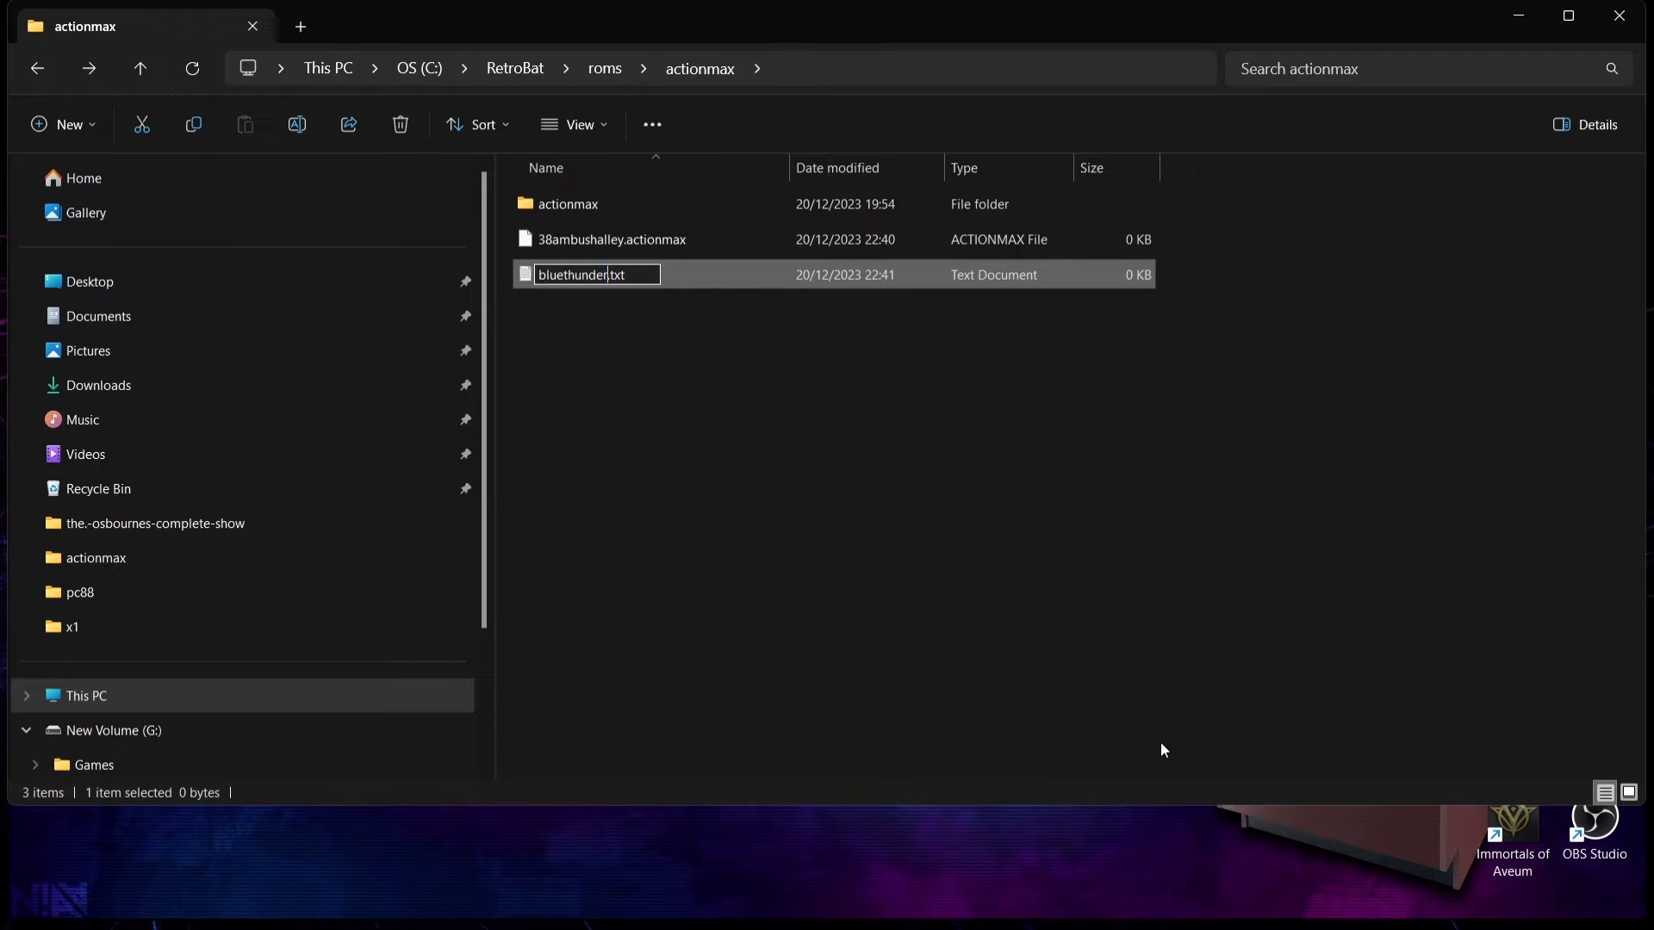
pyautogui.press('Right')
pyautogui.press('Right')
pyautogui.press('BackSpace')
pyautogui.press('BackSpace')
pyautogui.press('BackSpace')
pyautogui.write('actionmax')
pyautogui.press('Return')
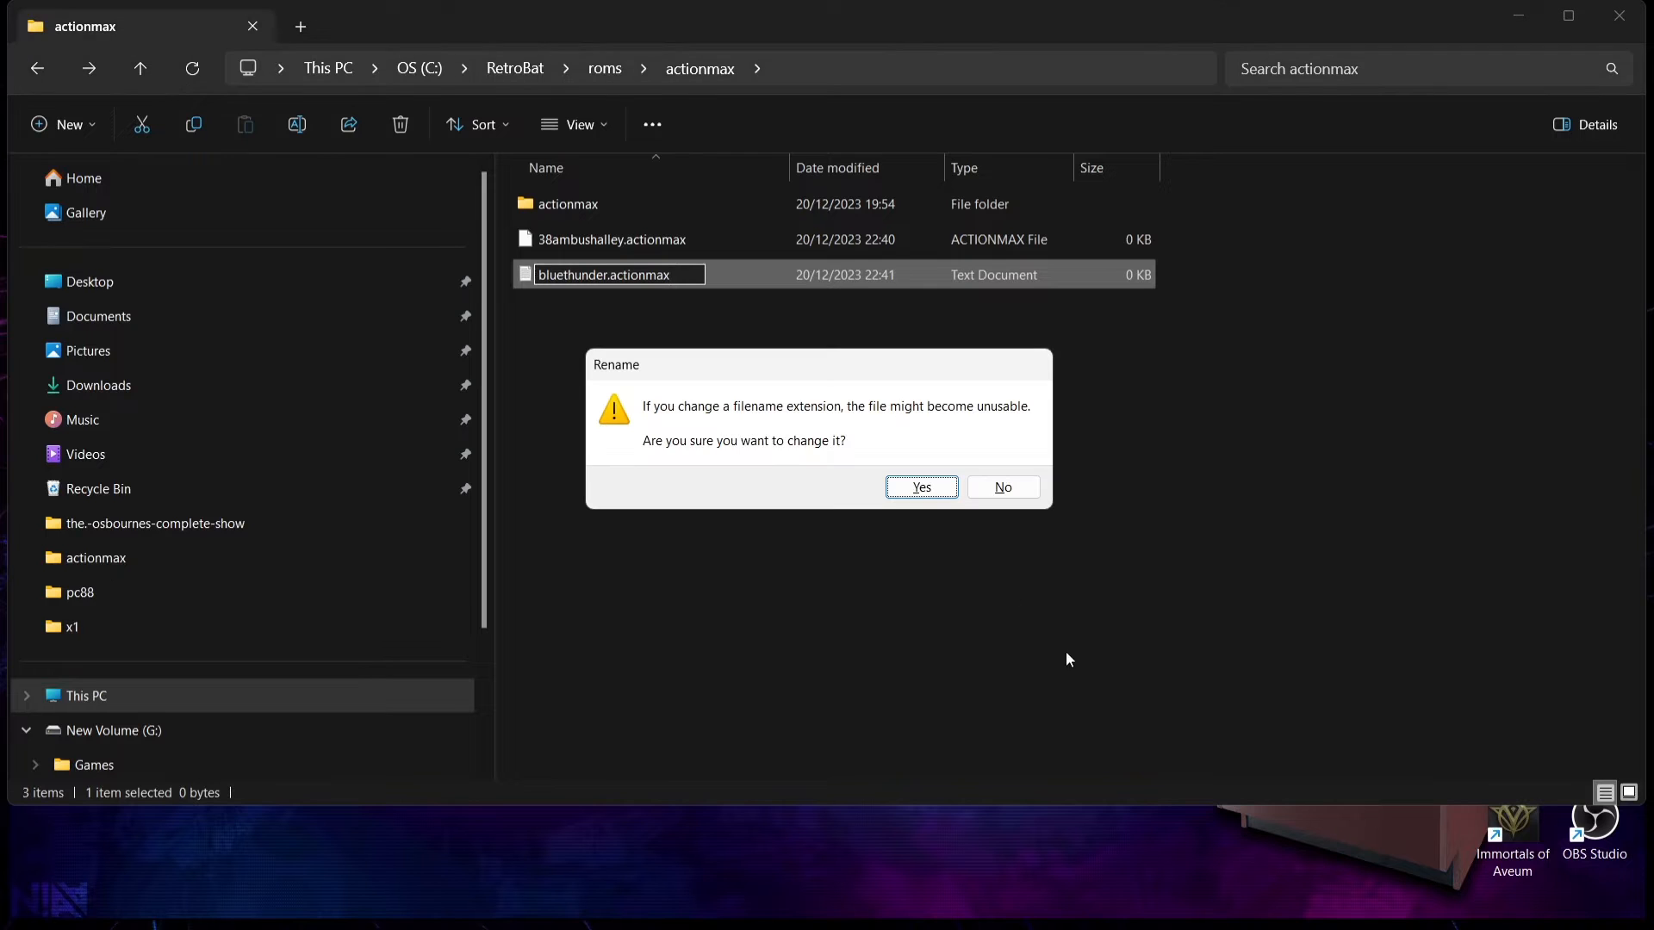
pyautogui.click(922, 488)
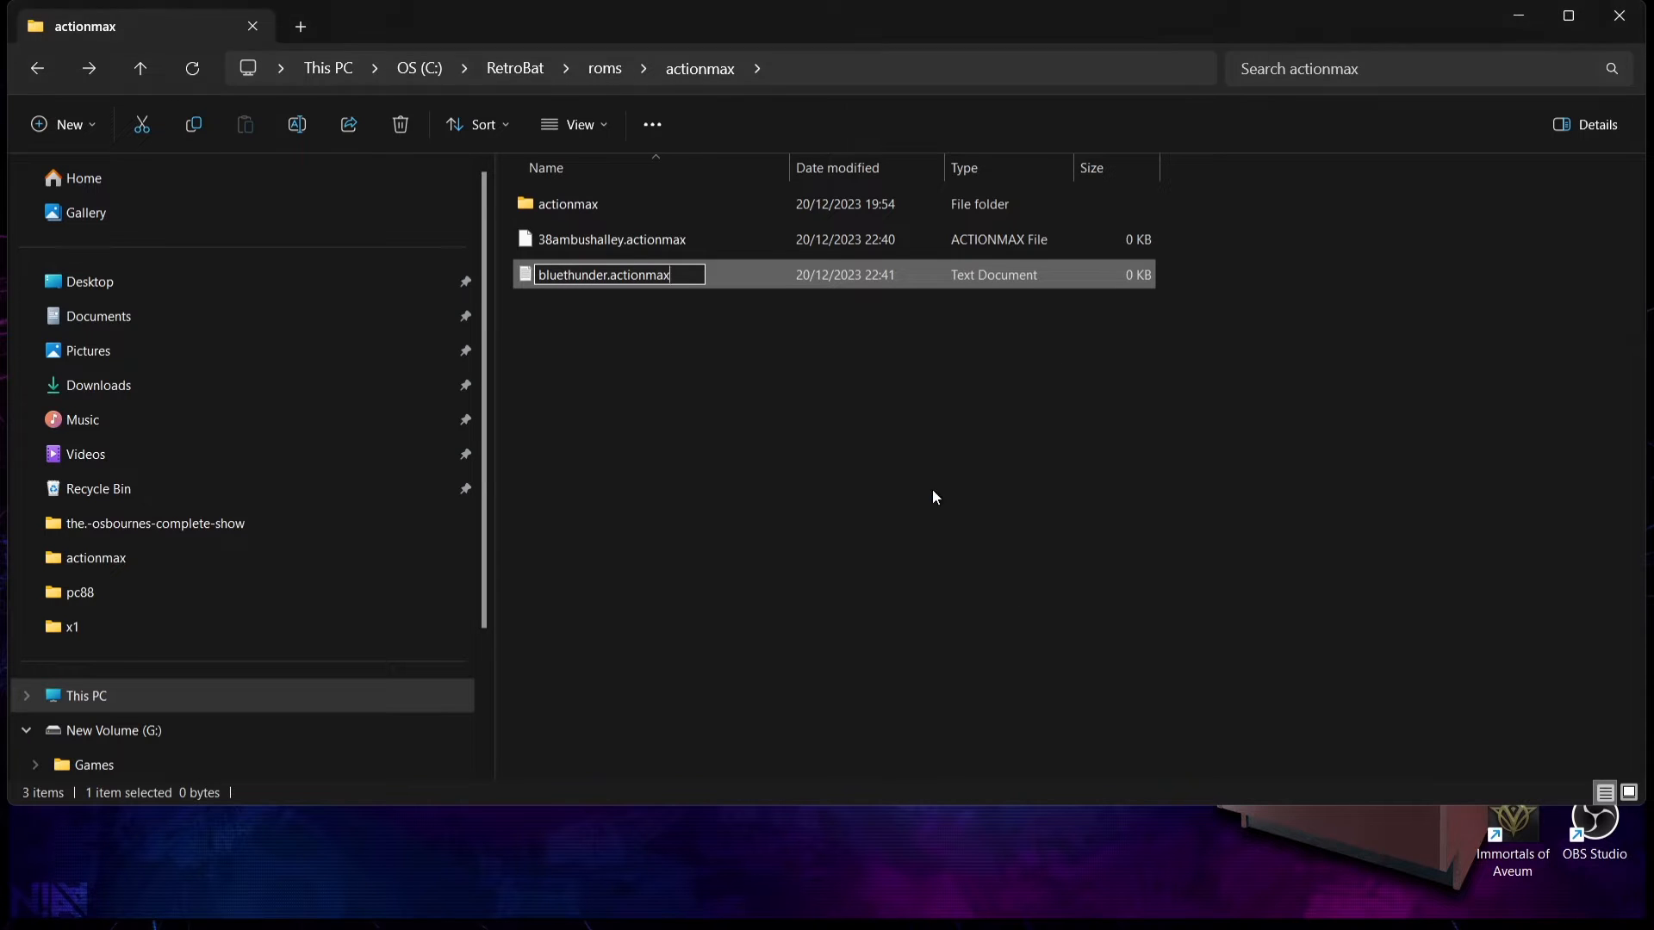
# Step: Reopen the nested actionmax folder, copy the hydrosub2021 folder's name without renaming it, and return to roms\actionmax
pyautogui.click(45, 79)
pyautogui.doubleClick(569, 277)
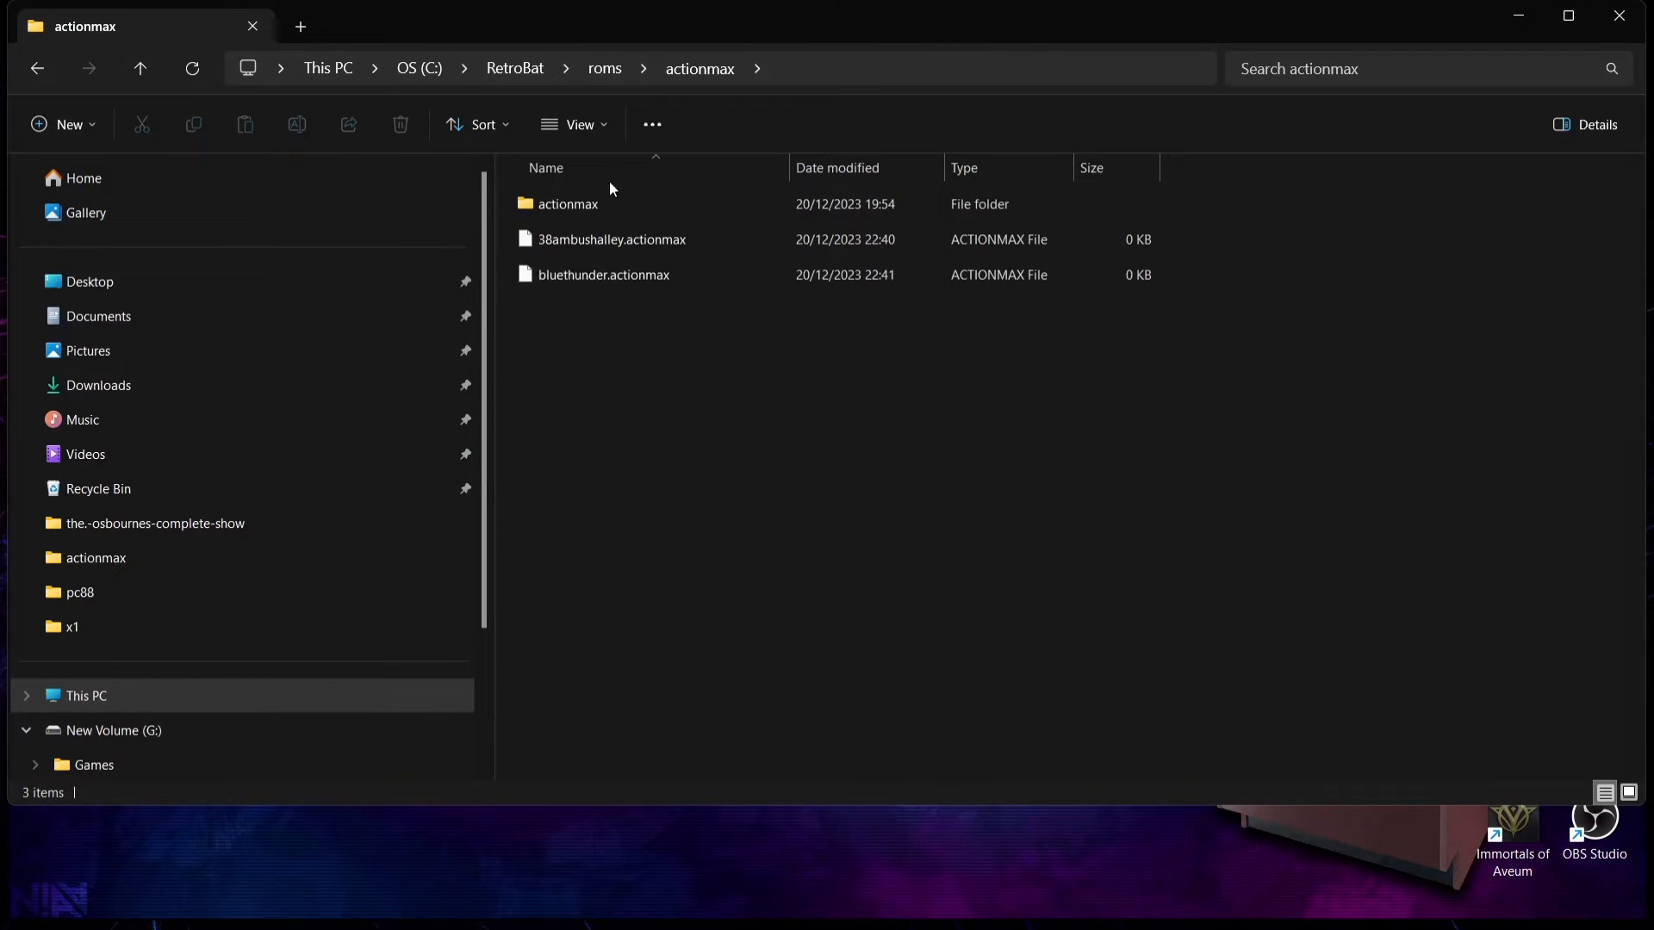
pyautogui.doubleClick(612, 207)
pyautogui.rightClick(594, 277)
pyautogui.click(686, 714)
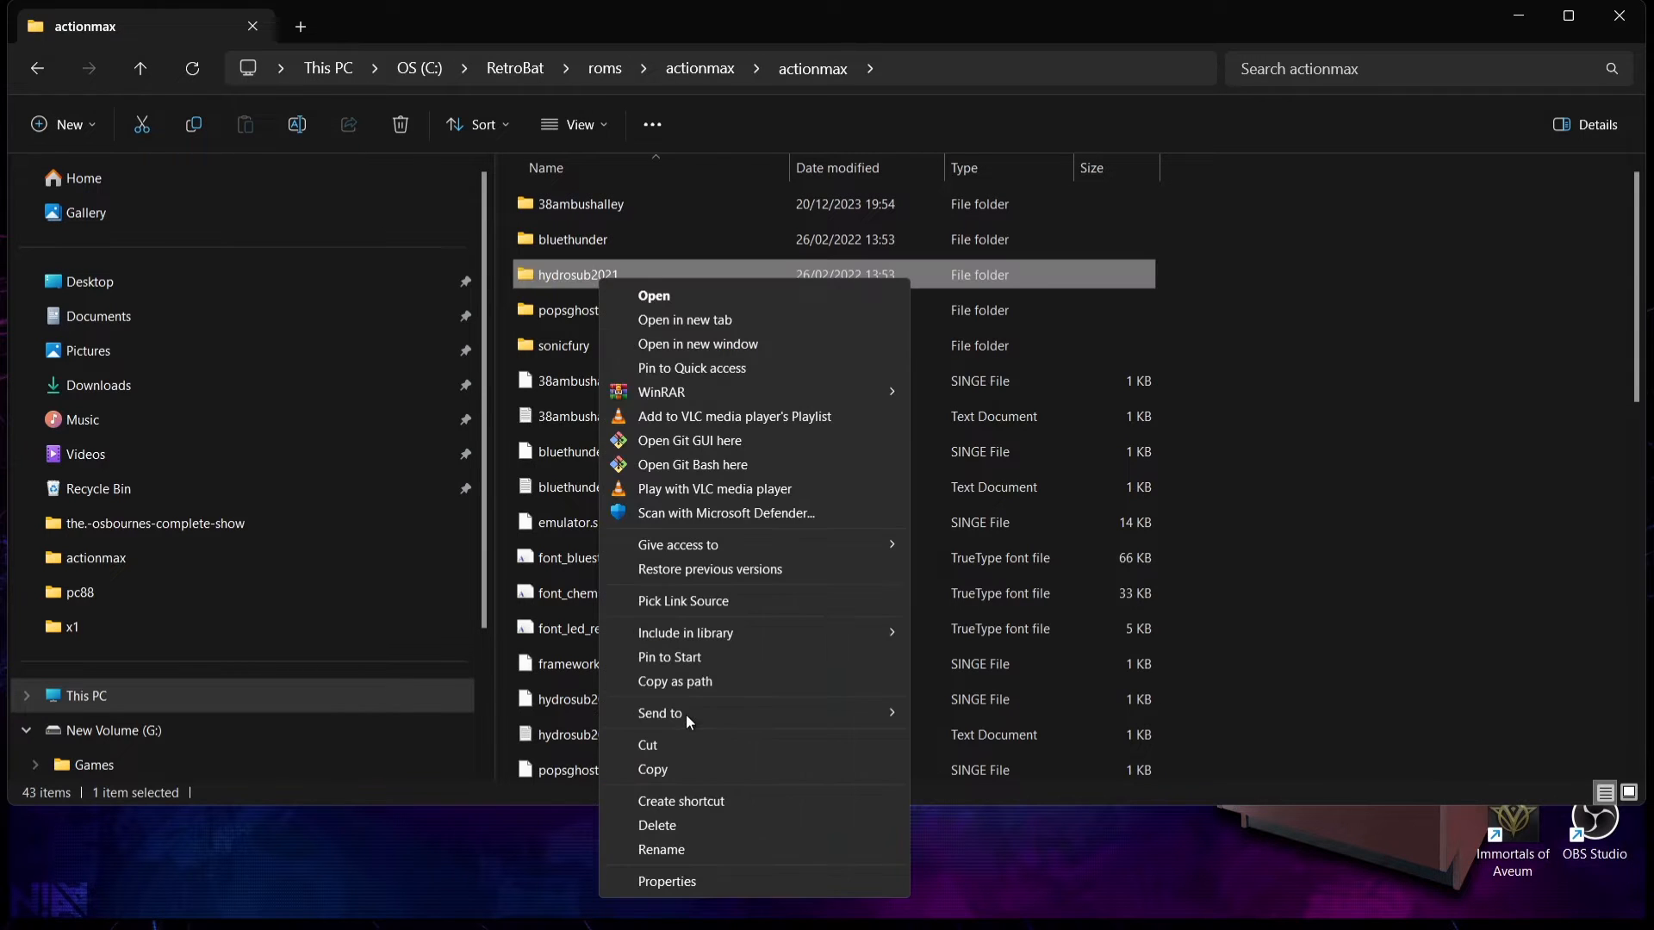
pyautogui.click(680, 848)
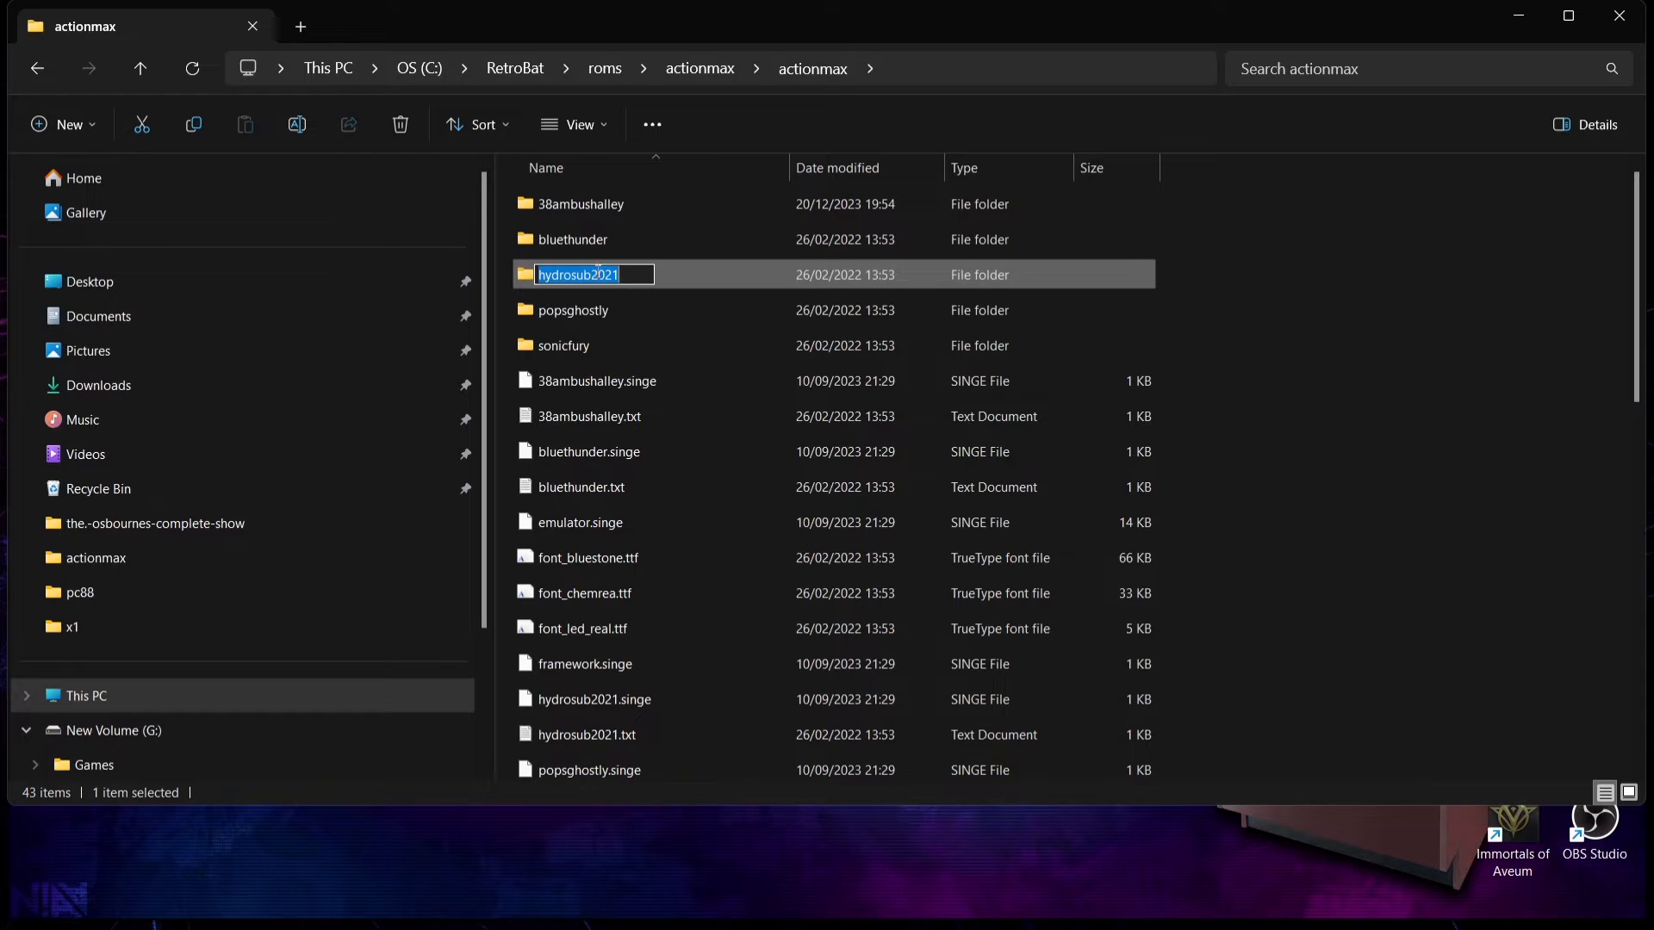
pyautogui.rightClick(597, 269)
pyautogui.click(657, 340)
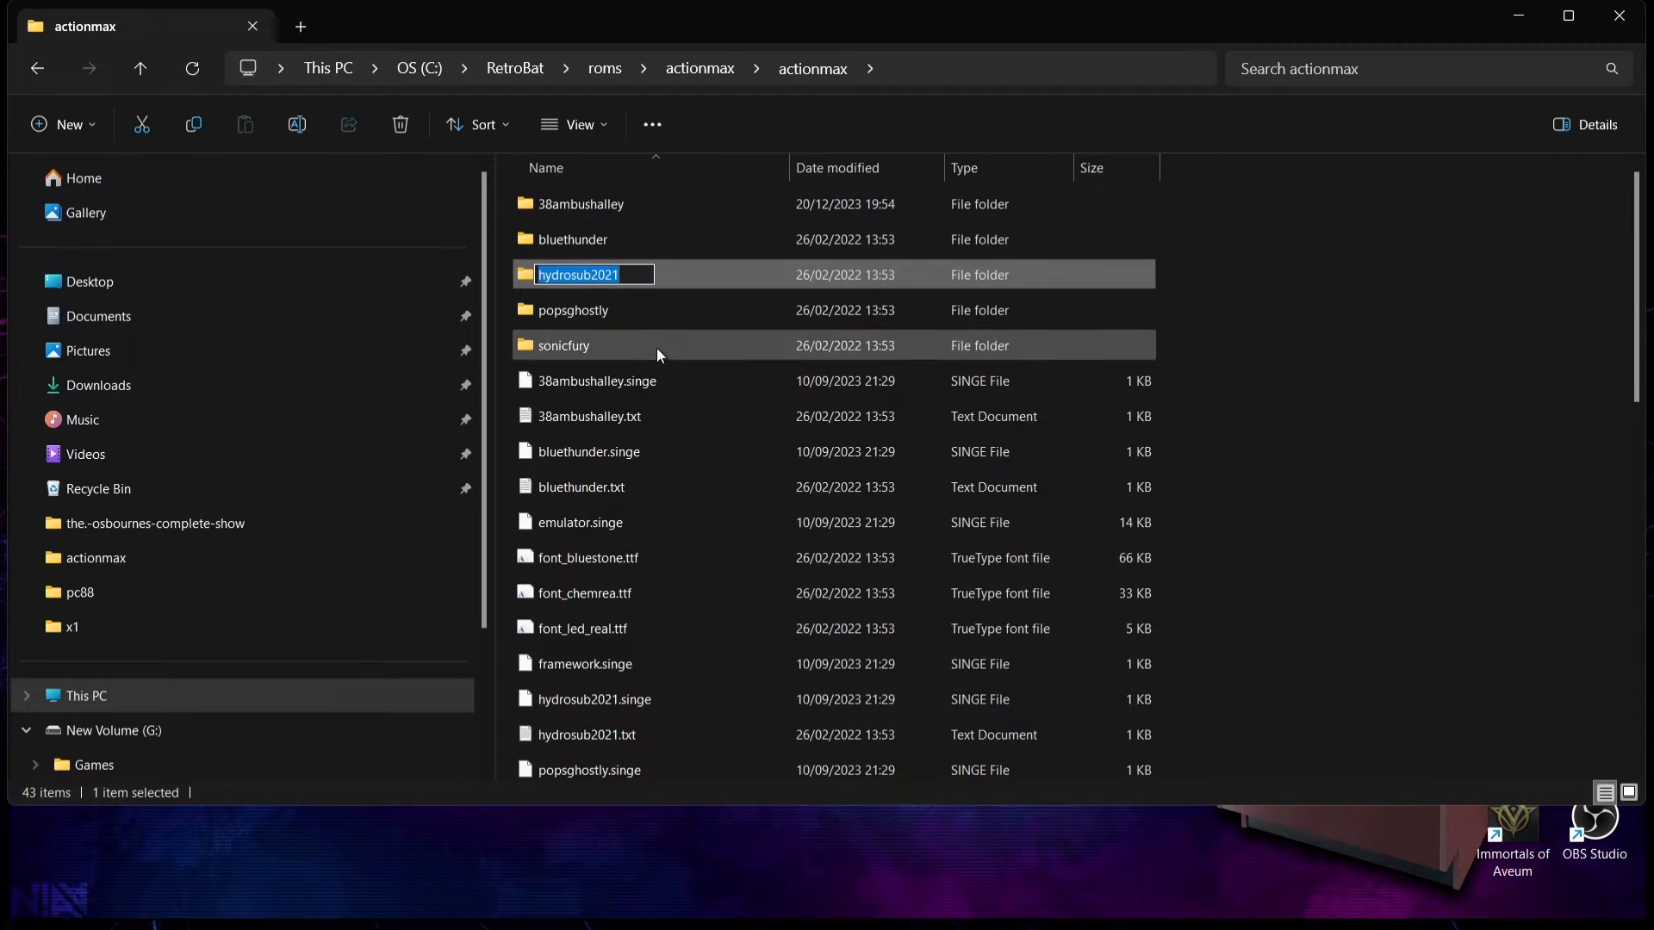
pyautogui.click(37, 68)
# Step: Create an empty text document in roms\actionmax and name it hydrosub2021.actionmax, accepting the extension change
pyautogui.click(588, 401)
pyautogui.rightClick(587, 402)
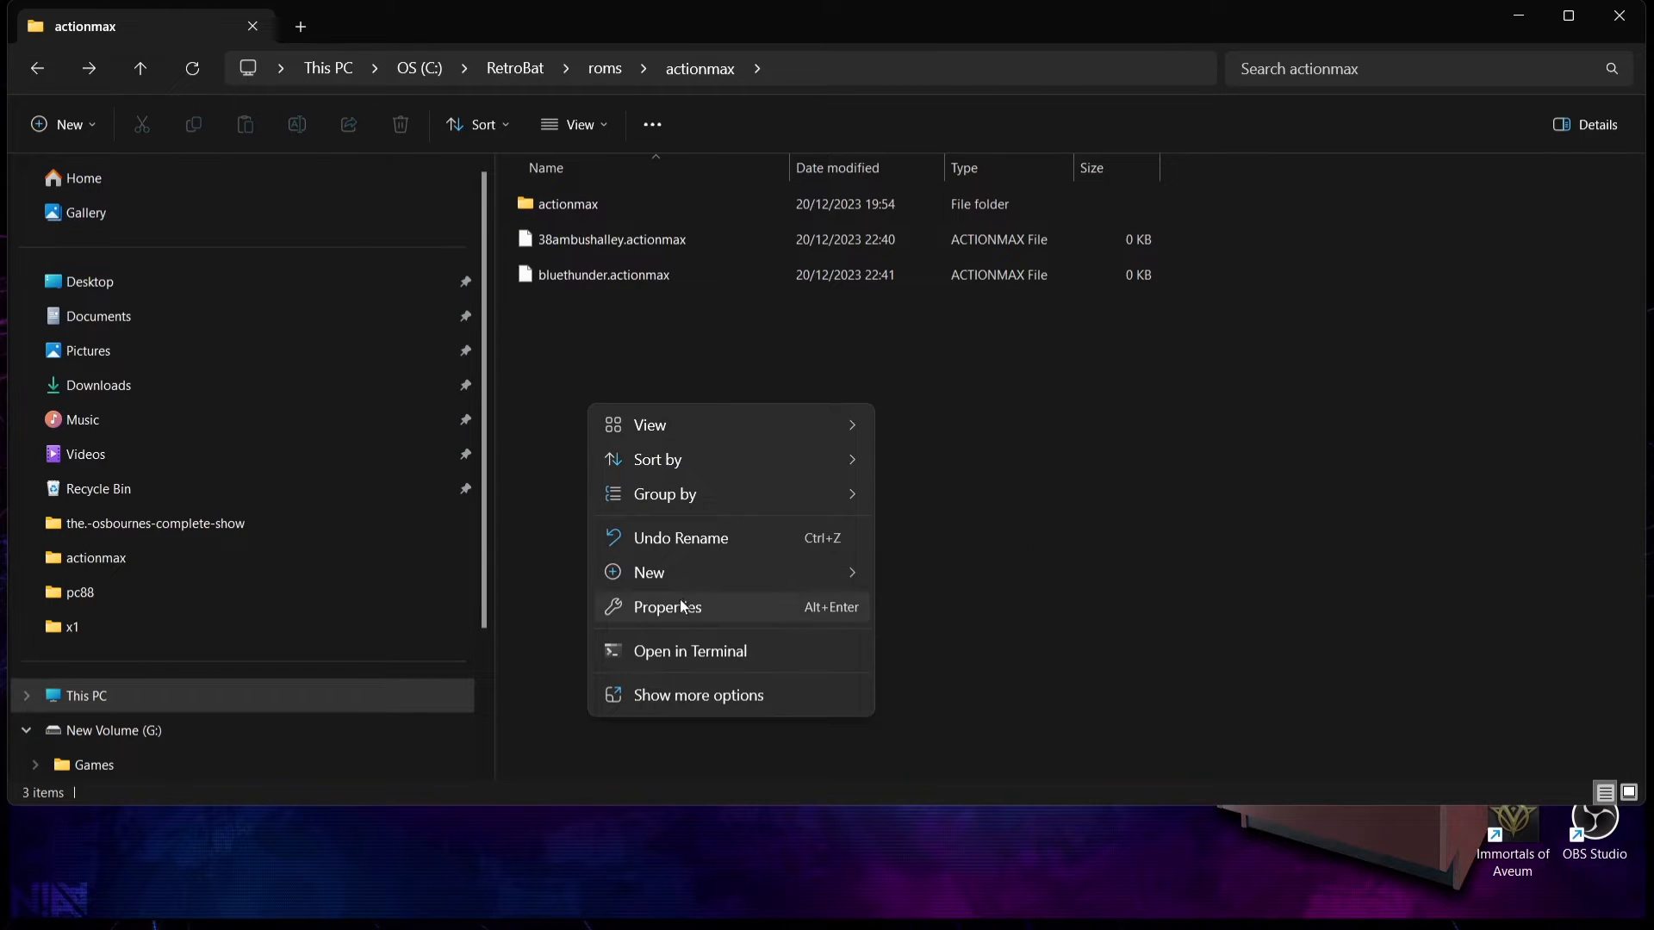
pyautogui.moveTo(695, 573)
pyautogui.click(999, 682)
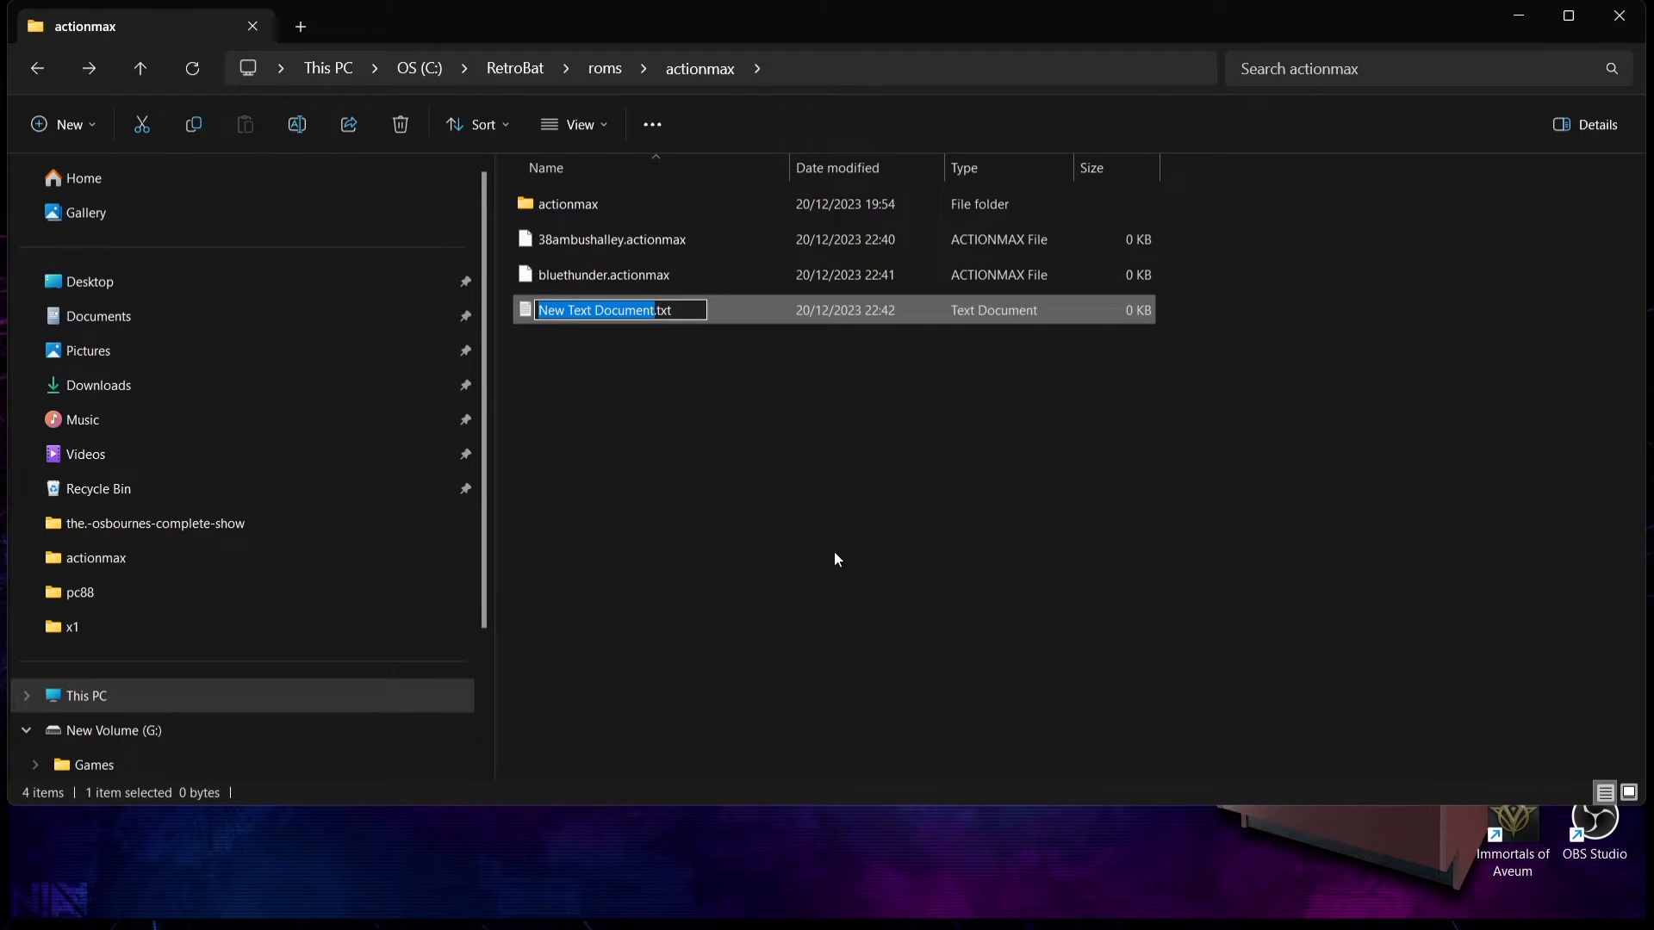
pyautogui.hotkey('ctrl', 'v')
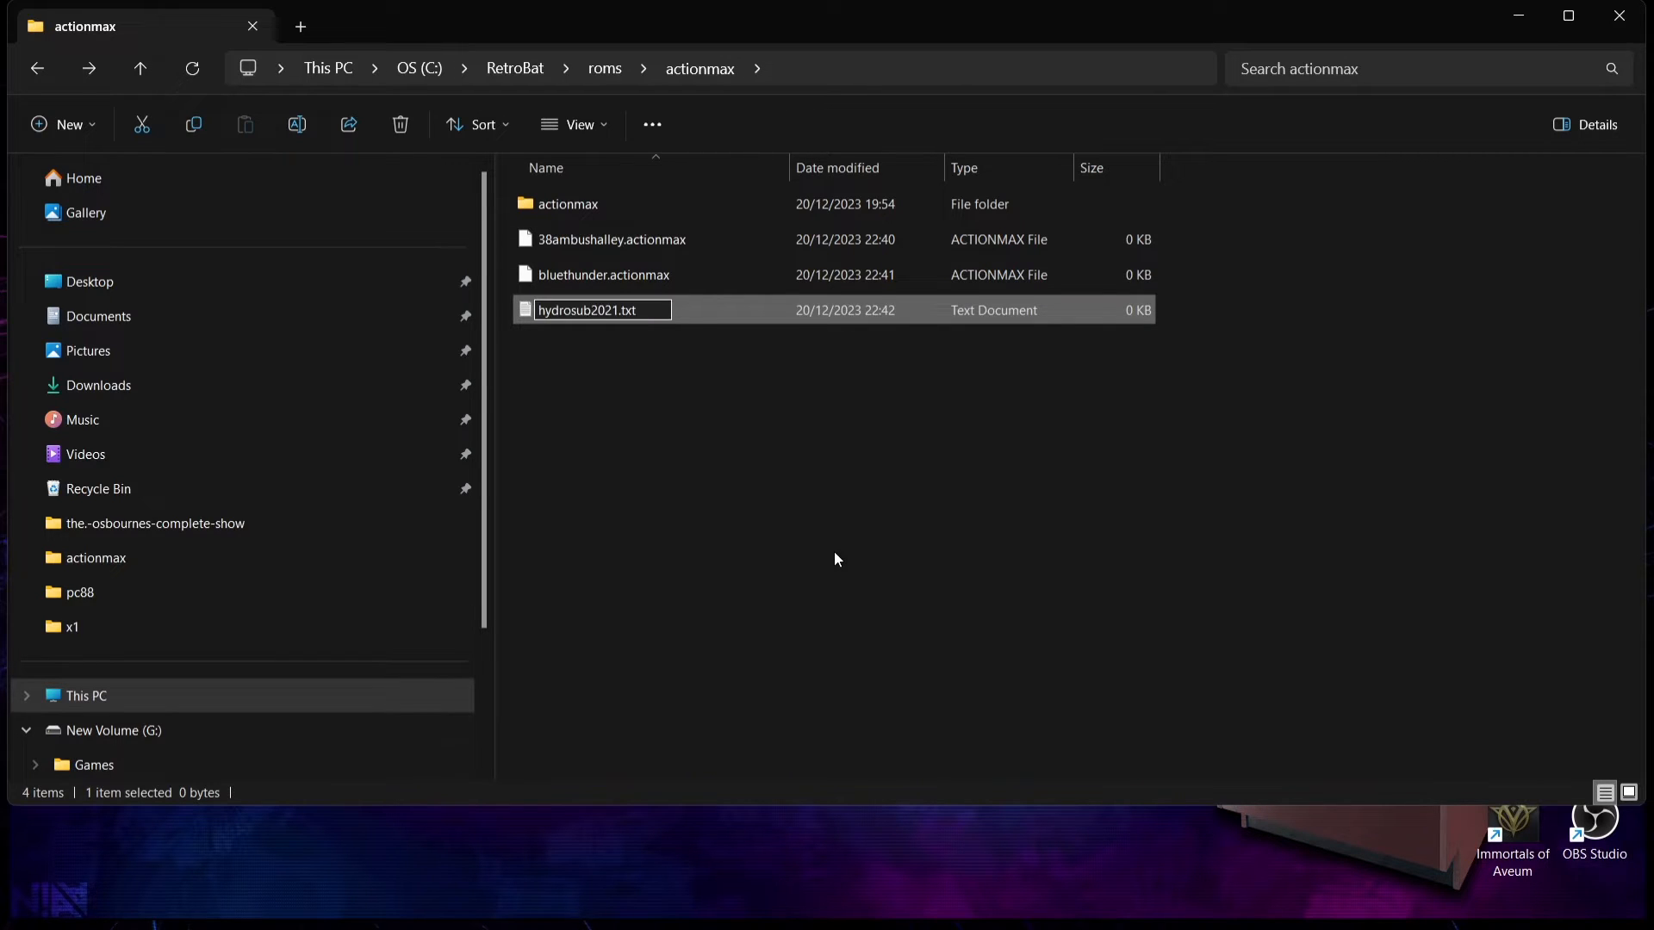
pyautogui.press('BackSpace')
pyautogui.press('BackSpace')
pyautogui.press('BackSpace')
pyautogui.write('actionmax')
pyautogui.press('Return')
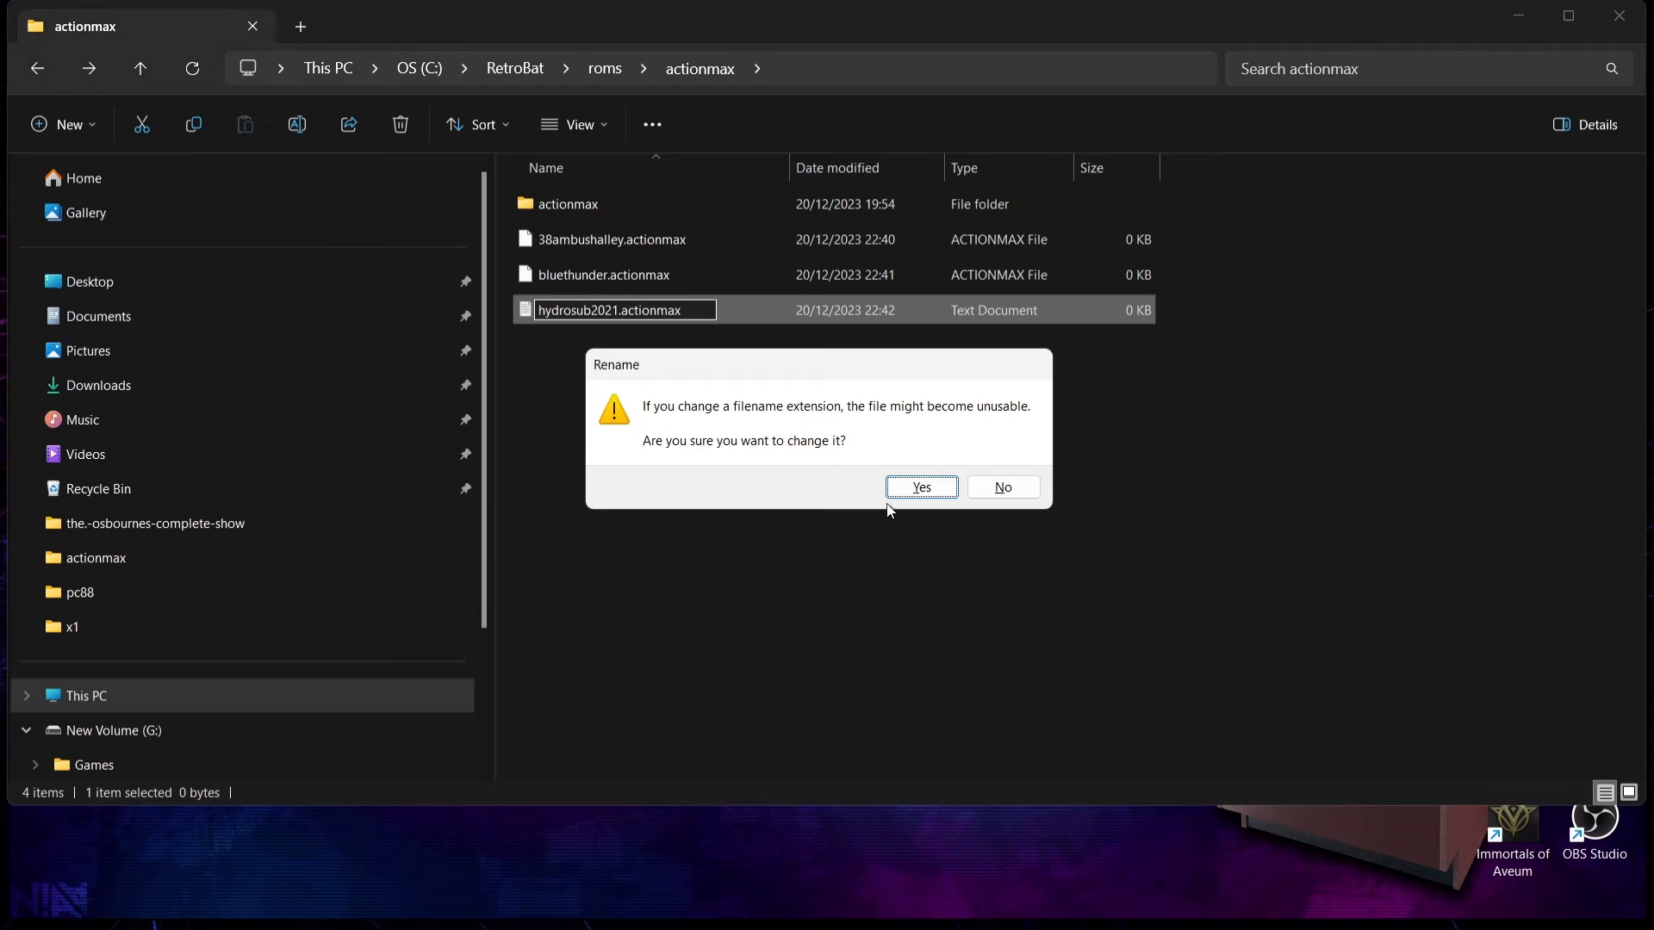
pyautogui.click(915, 484)
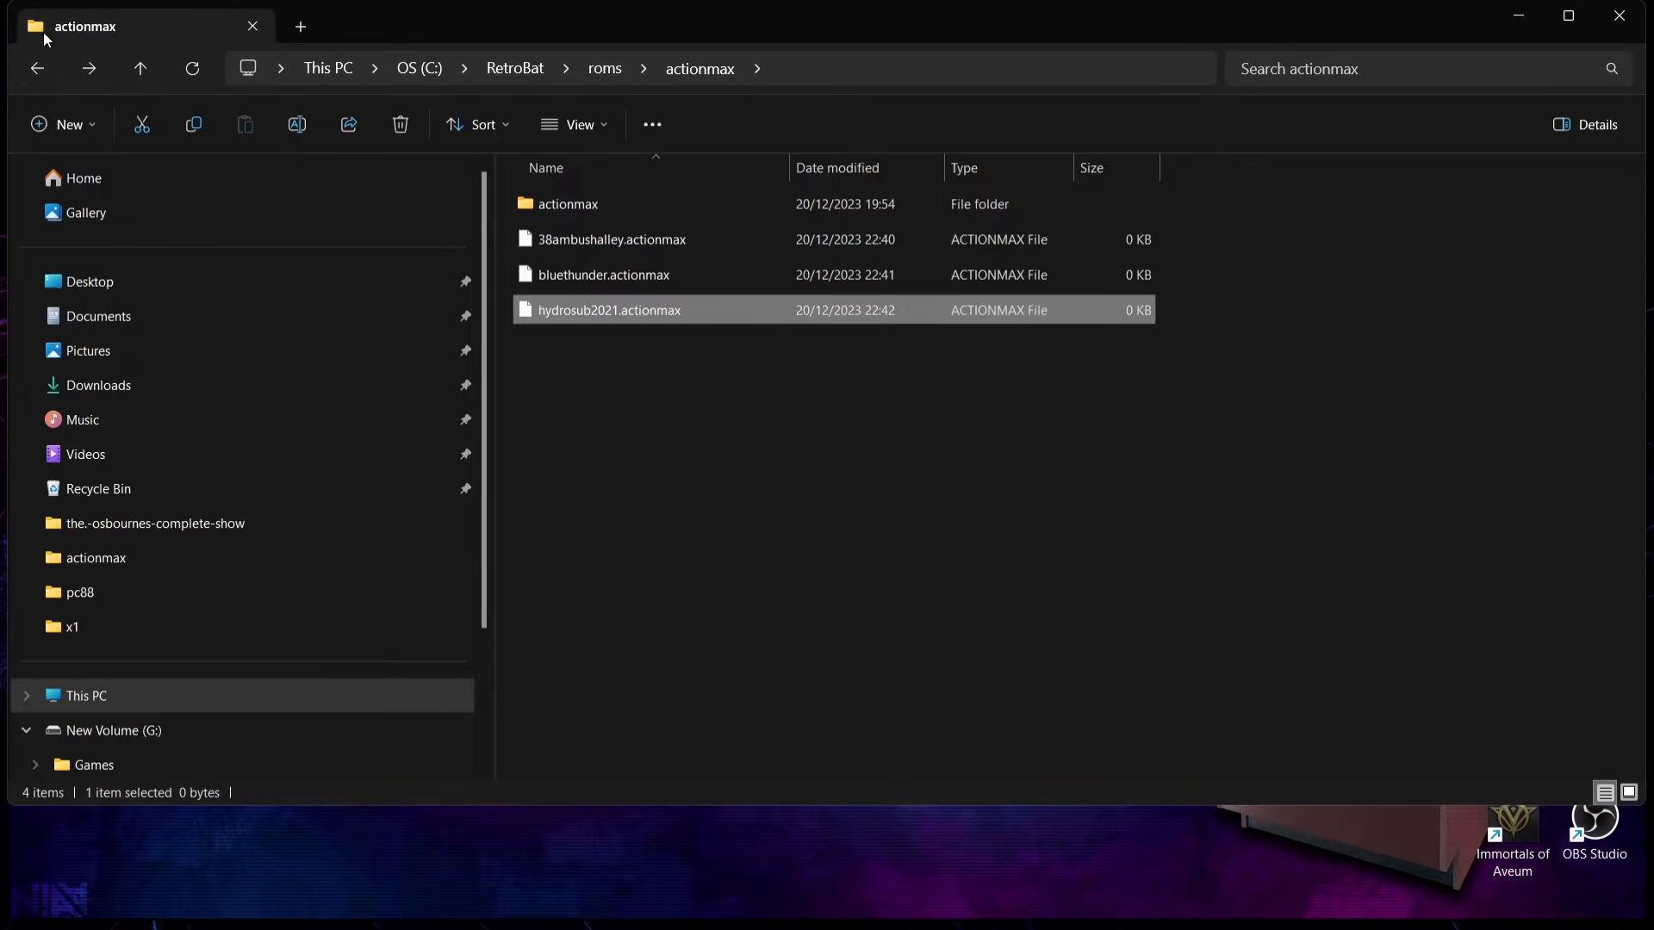
# Step: Reopen the actionmax folder nested inside roms\actionmax
pyautogui.click(37, 68)
pyautogui.doubleClick(608, 274)
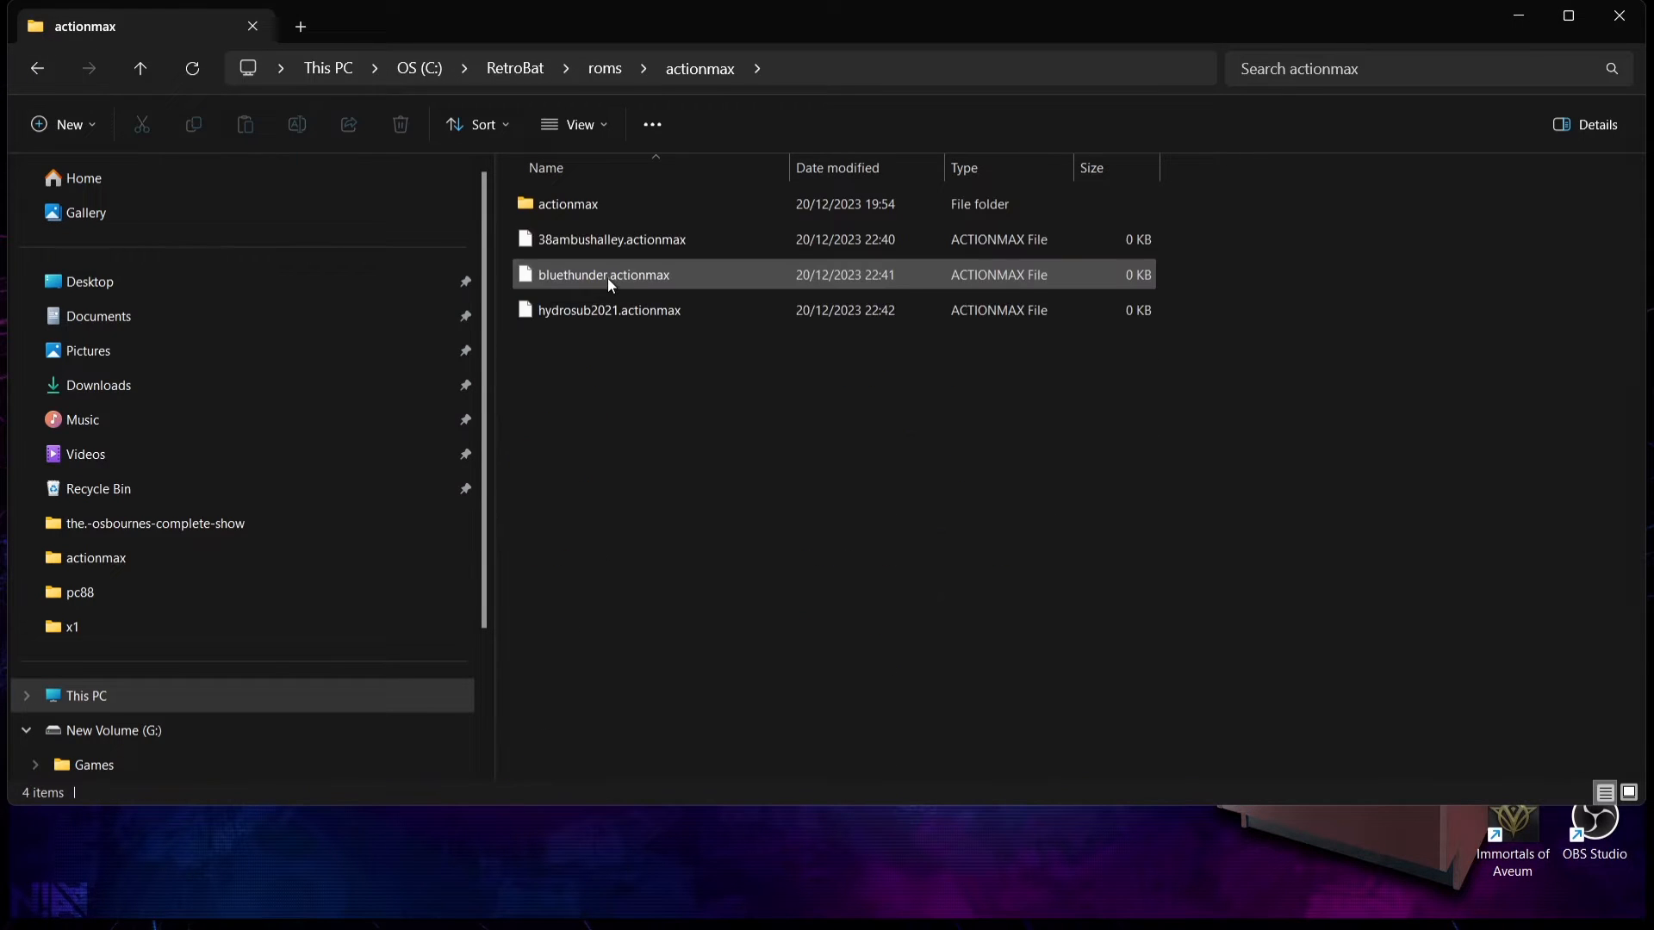
pyautogui.doubleClick(596, 206)
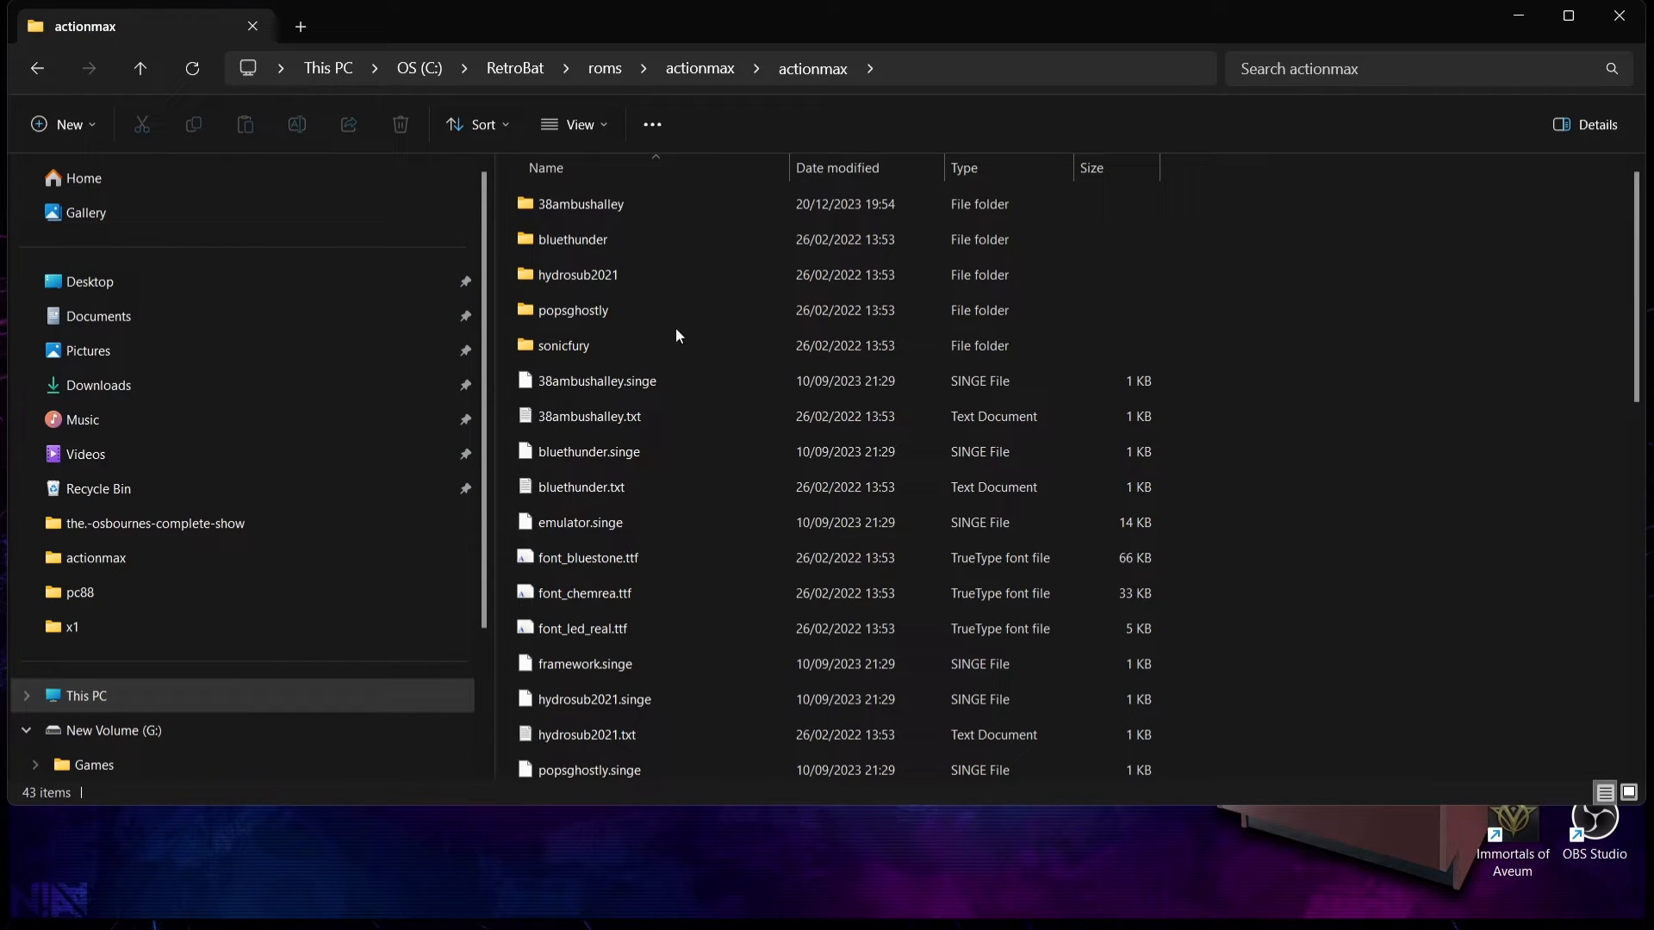
pyautogui.rightClick(608, 313)
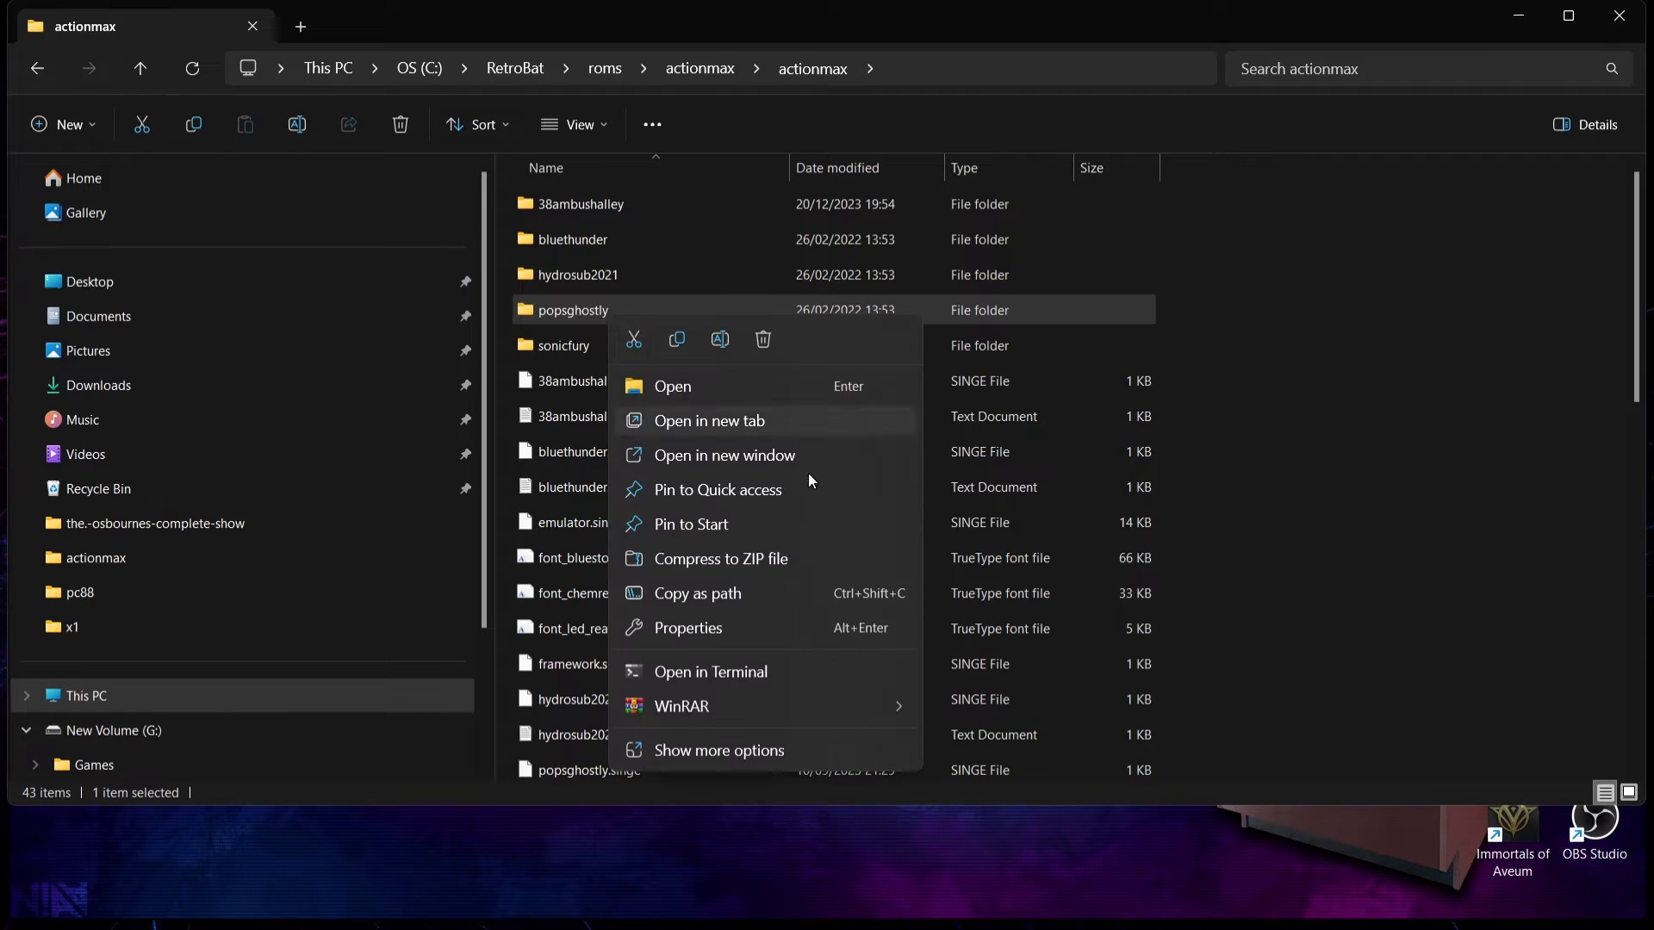
pyautogui.click(777, 744)
pyautogui.click(757, 882)
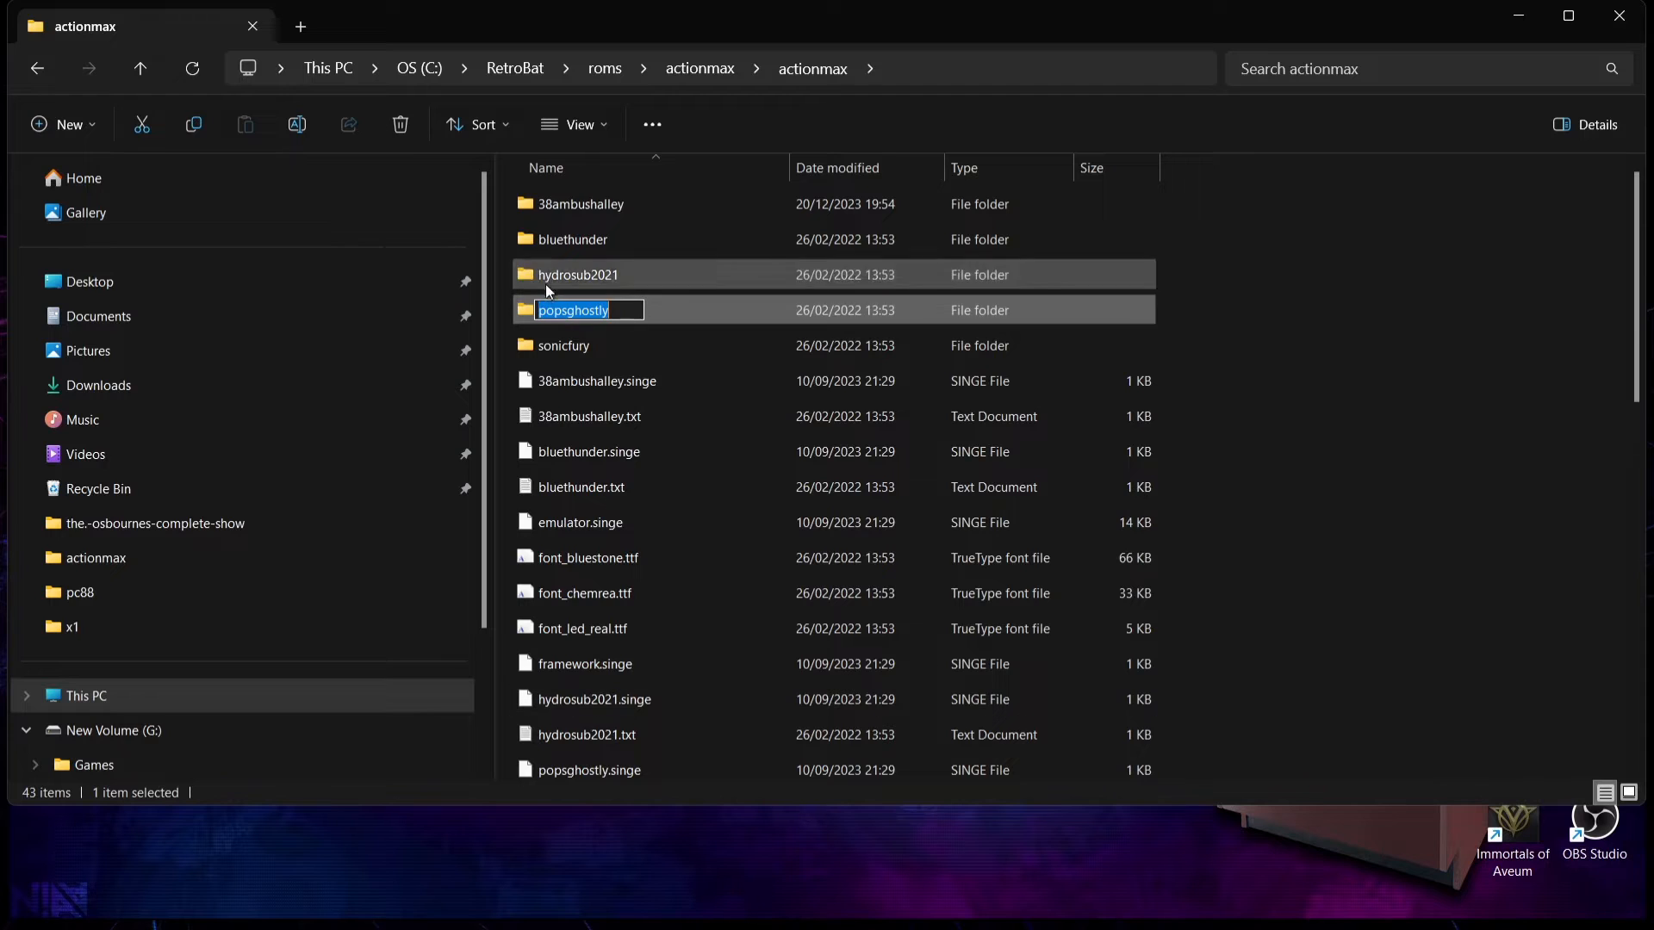
pyautogui.press('Escape')
# Step: Copy the name of the popsghostly folder without renaming it, and return to roms\actionmax
pyautogui.rightClick(560, 321)
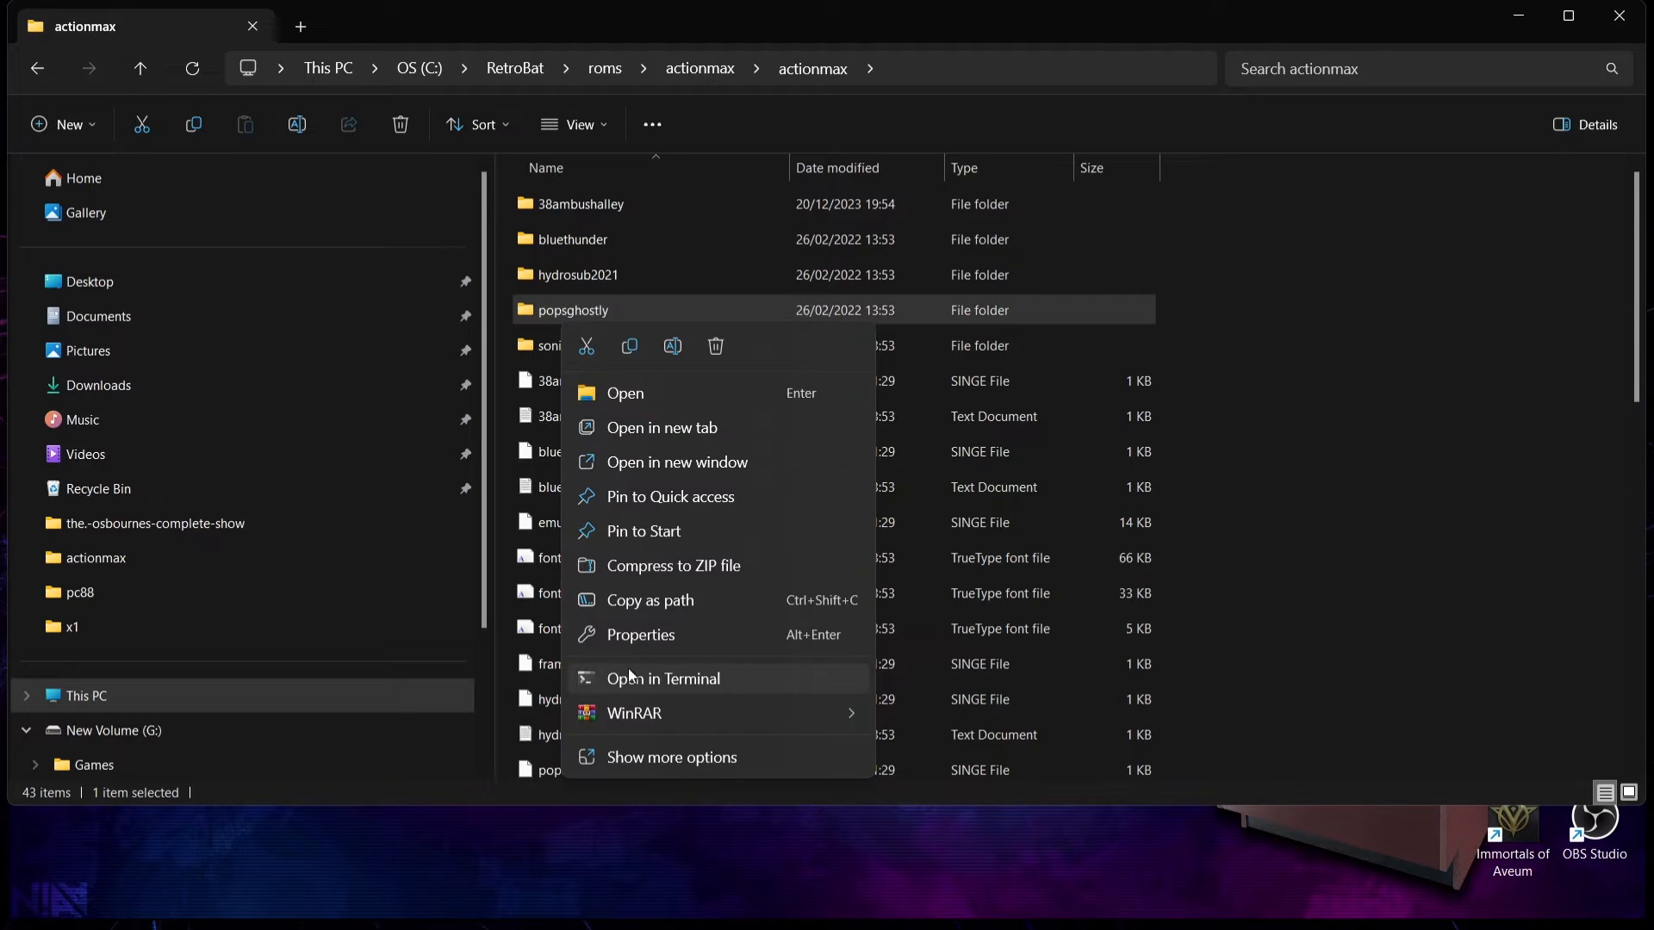
pyautogui.click(663, 749)
pyautogui.click(659, 884)
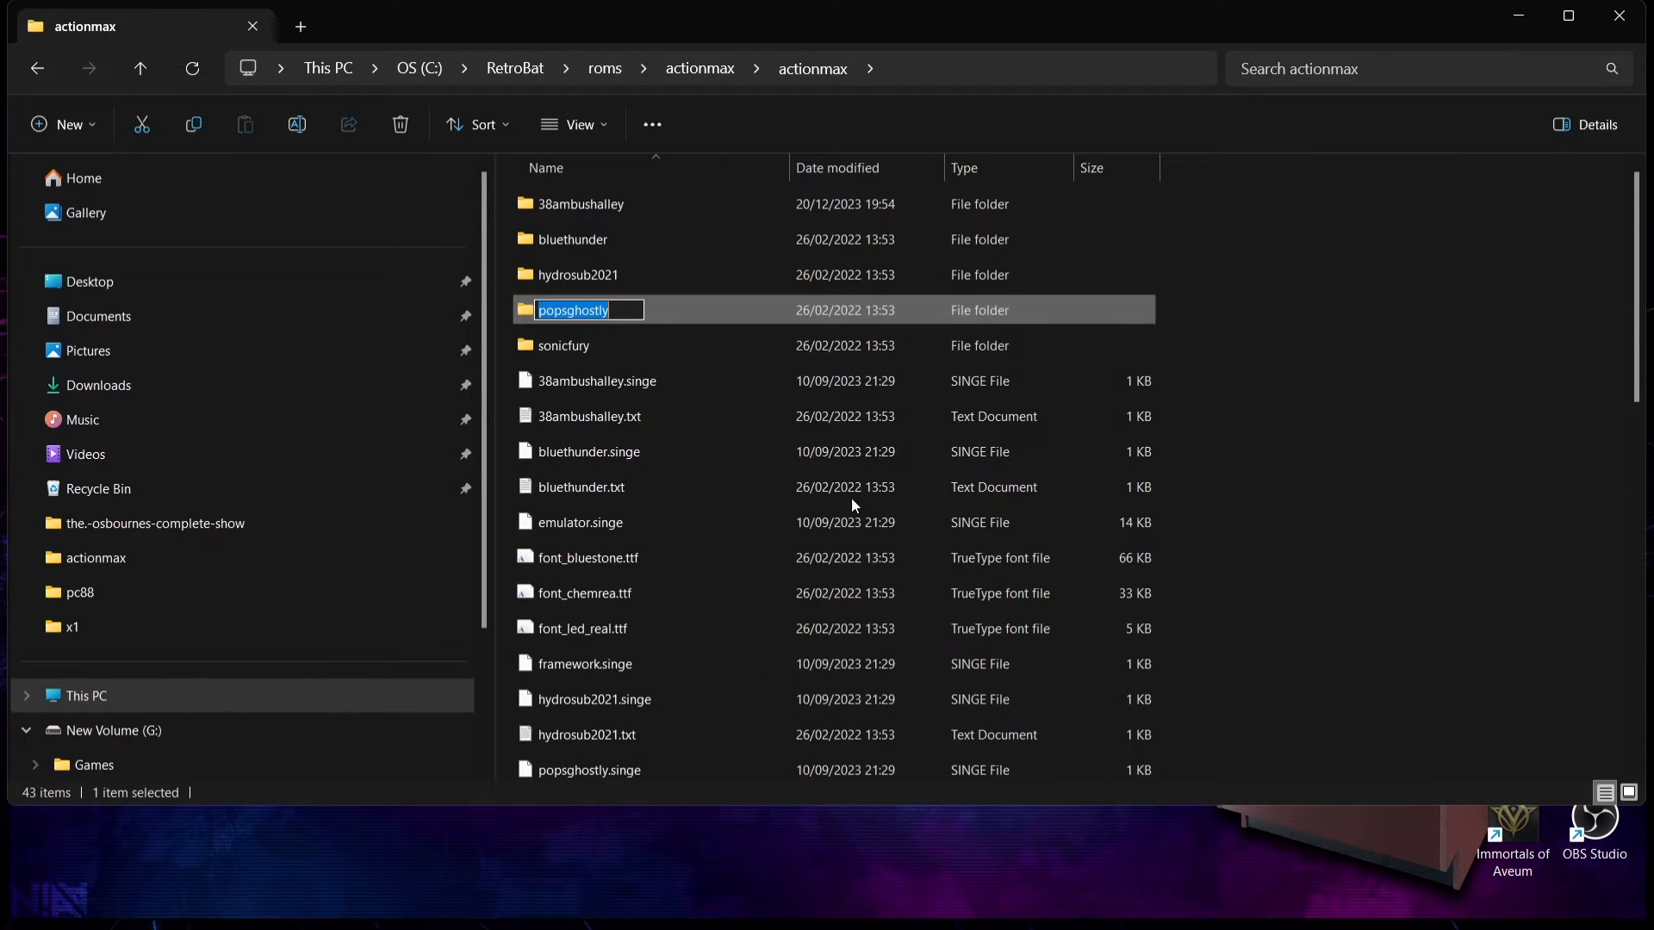
pyautogui.rightClick(583, 307)
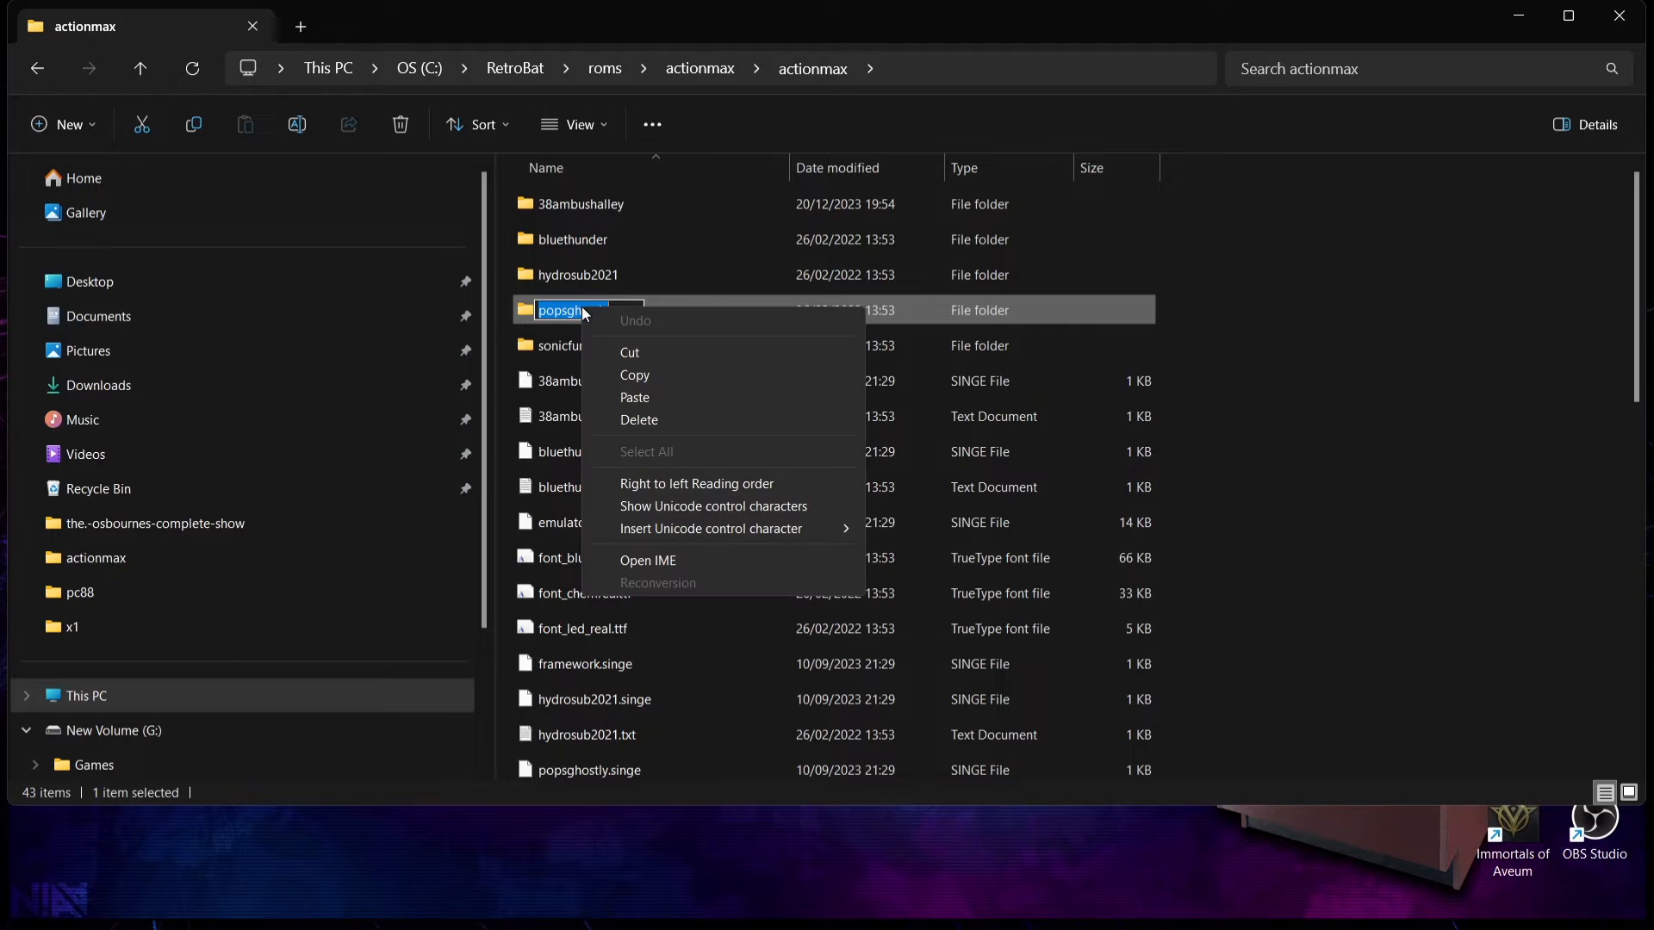
pyautogui.click(646, 374)
pyautogui.click(29, 60)
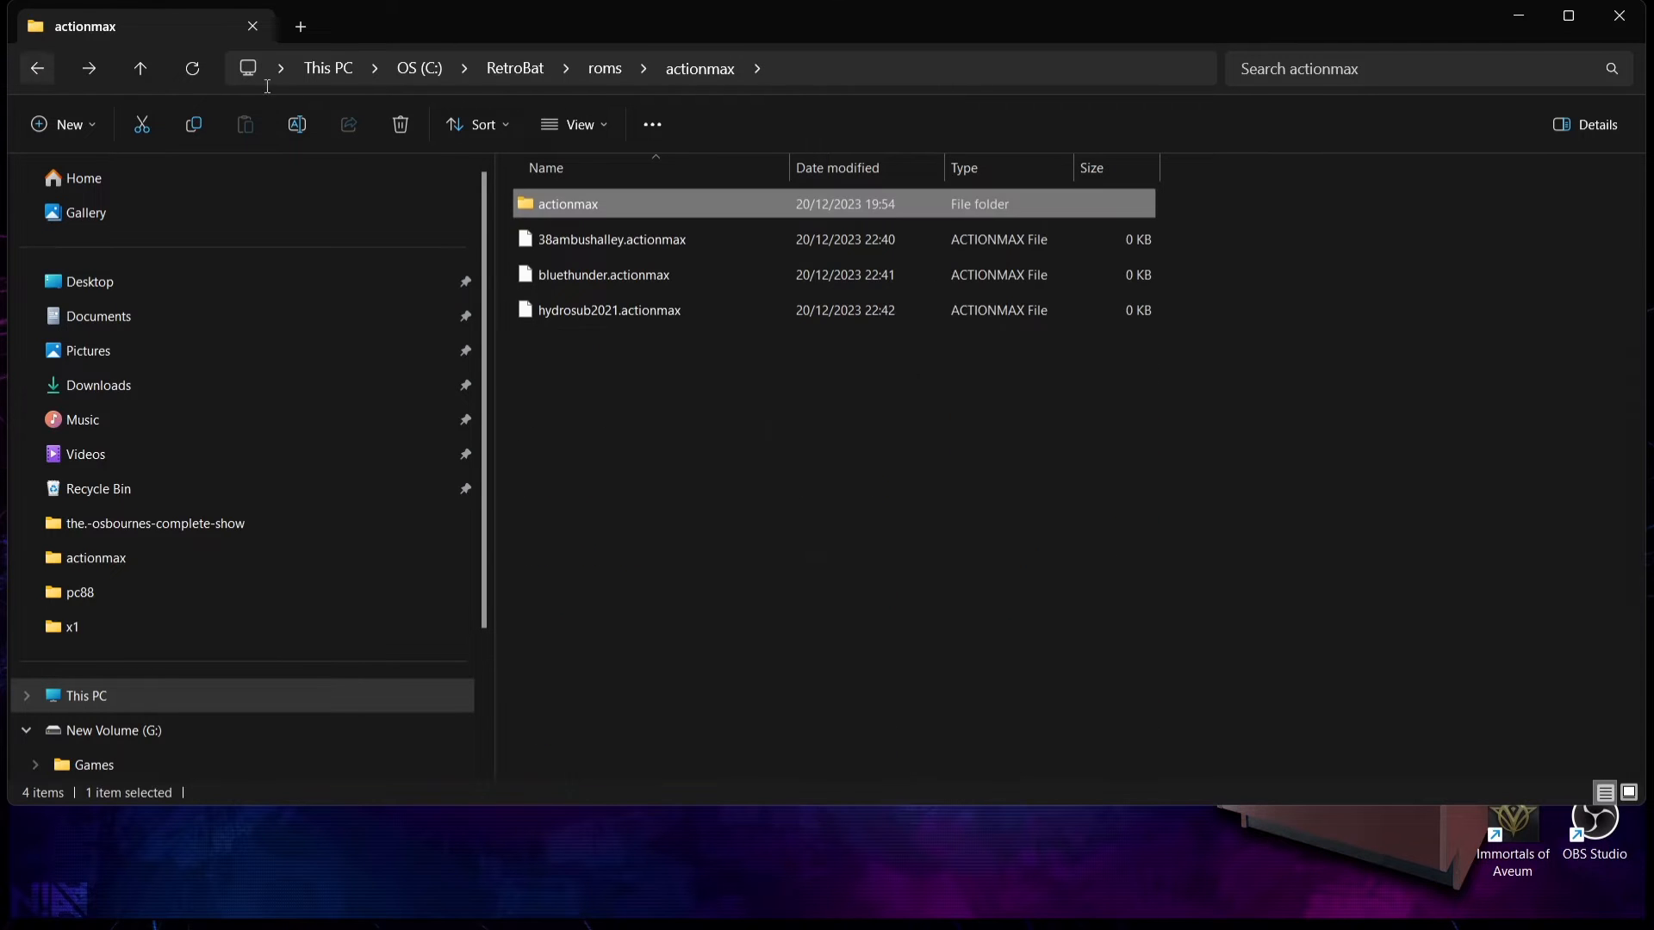
# Step: Create an empty text document in roms\actionmax and name it popsghostly.actionmax, accepting the extension change
pyautogui.rightClick(628, 444)
pyautogui.moveTo(871, 618)
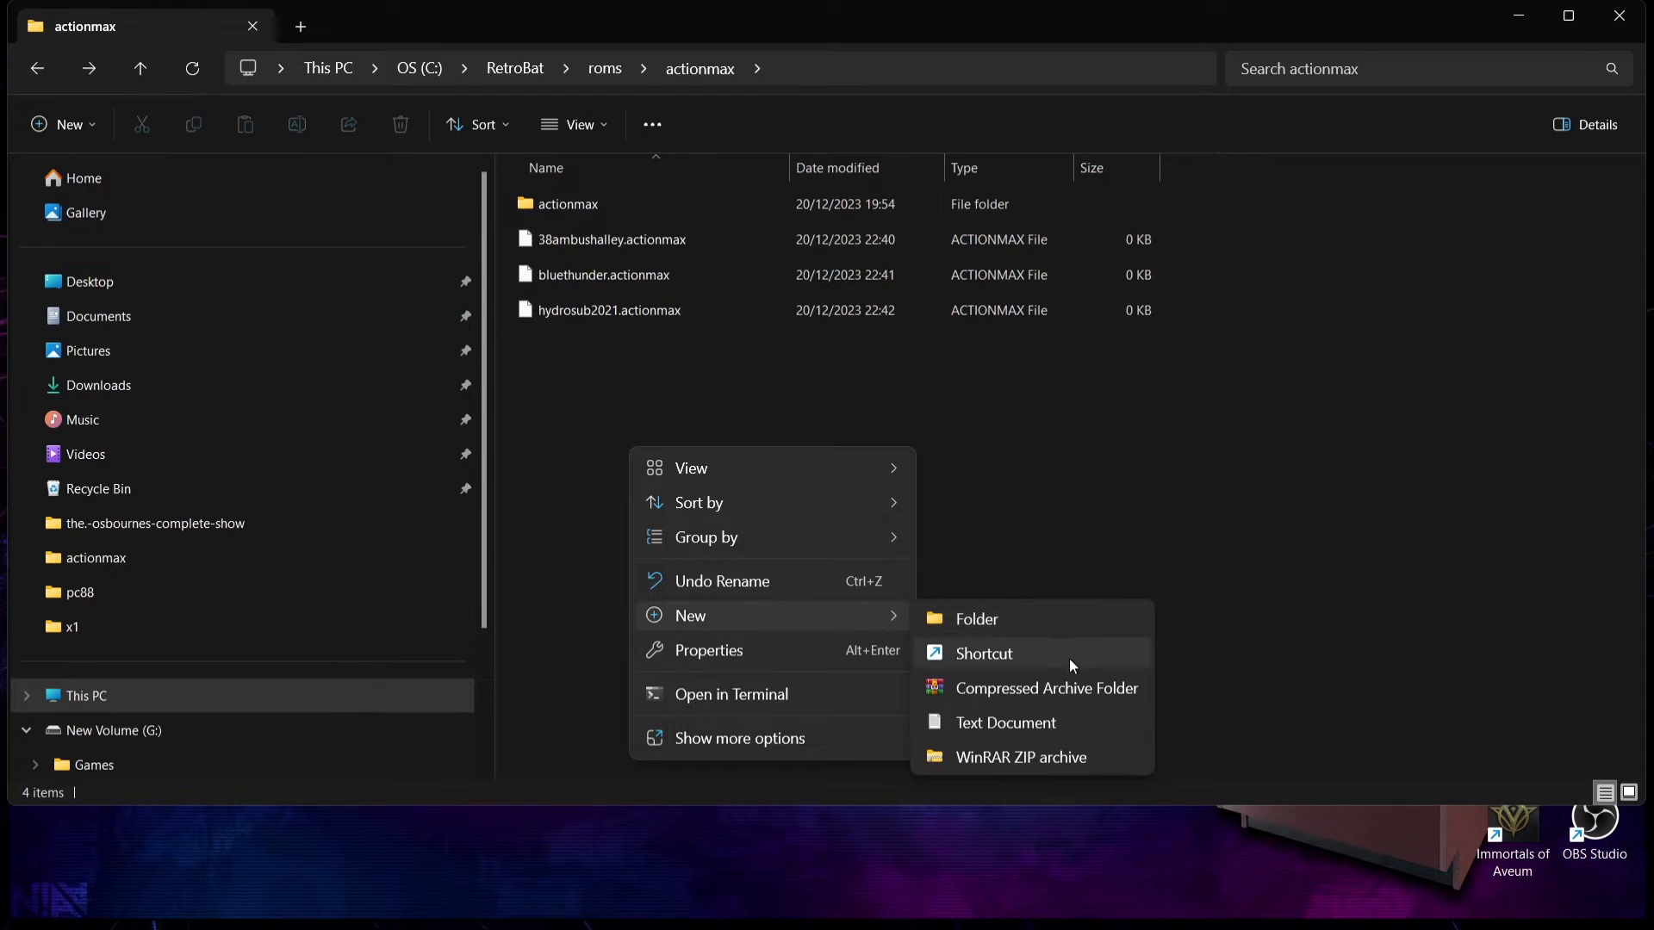
pyautogui.click(1046, 720)
pyautogui.hotkey('ctrl', 'v')
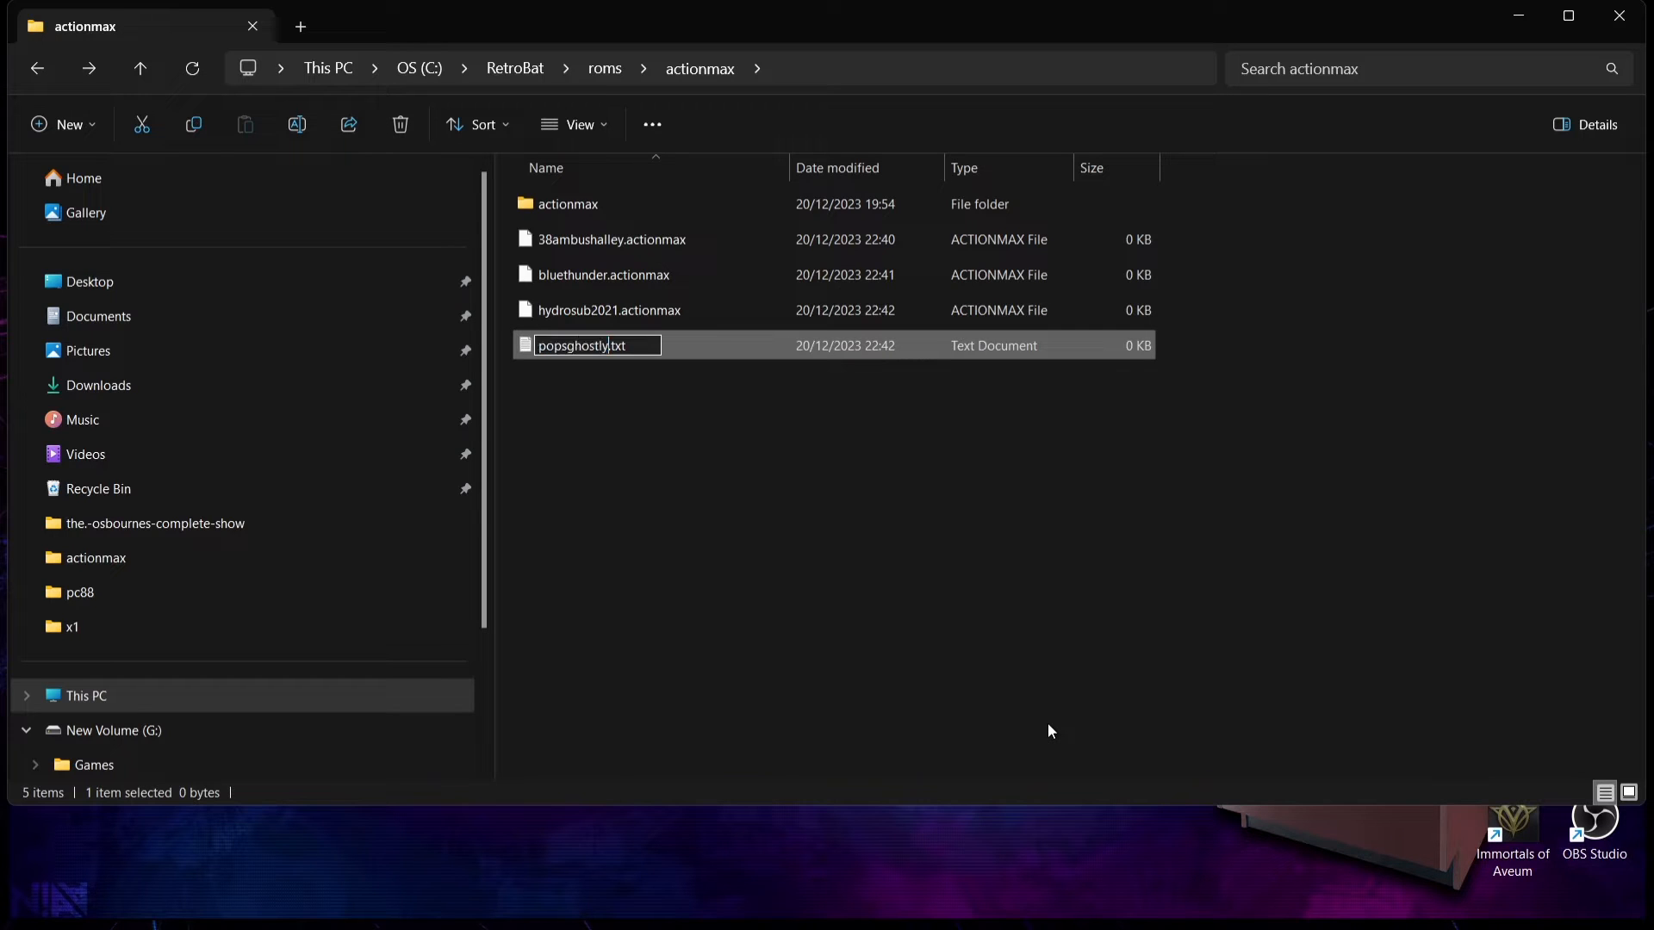
pyautogui.press('BackSpace')
pyautogui.press('BackSpace')
pyautogui.press('BackSpace')
pyautogui.write('actionmax')
pyautogui.press('Return')
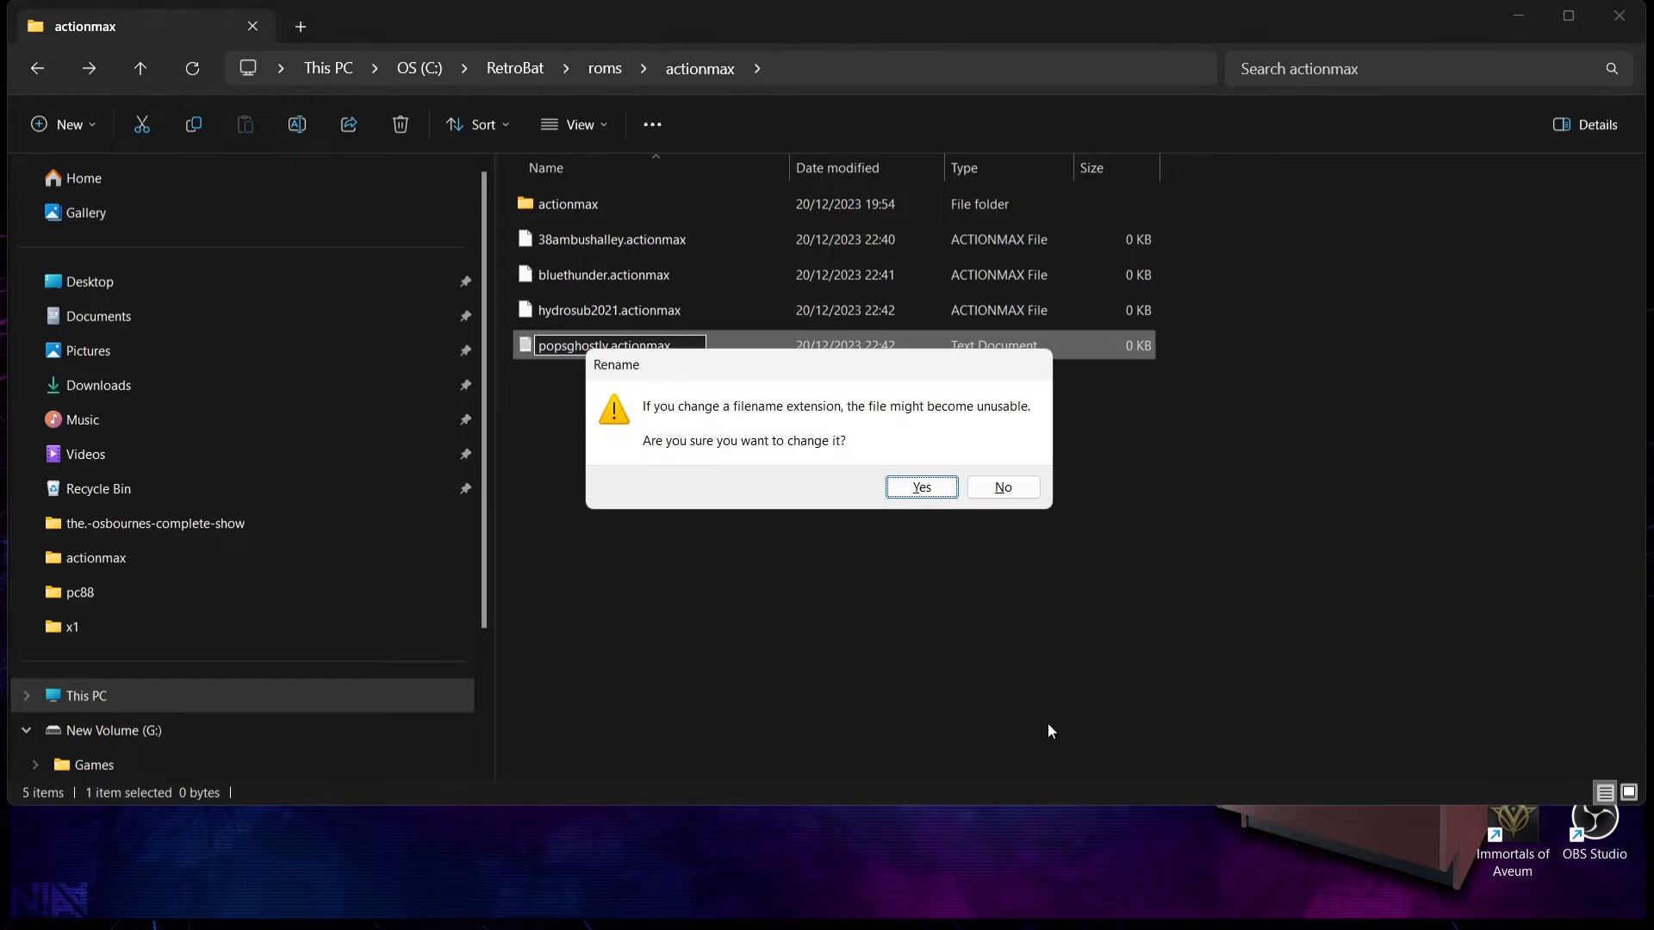
pyautogui.click(914, 486)
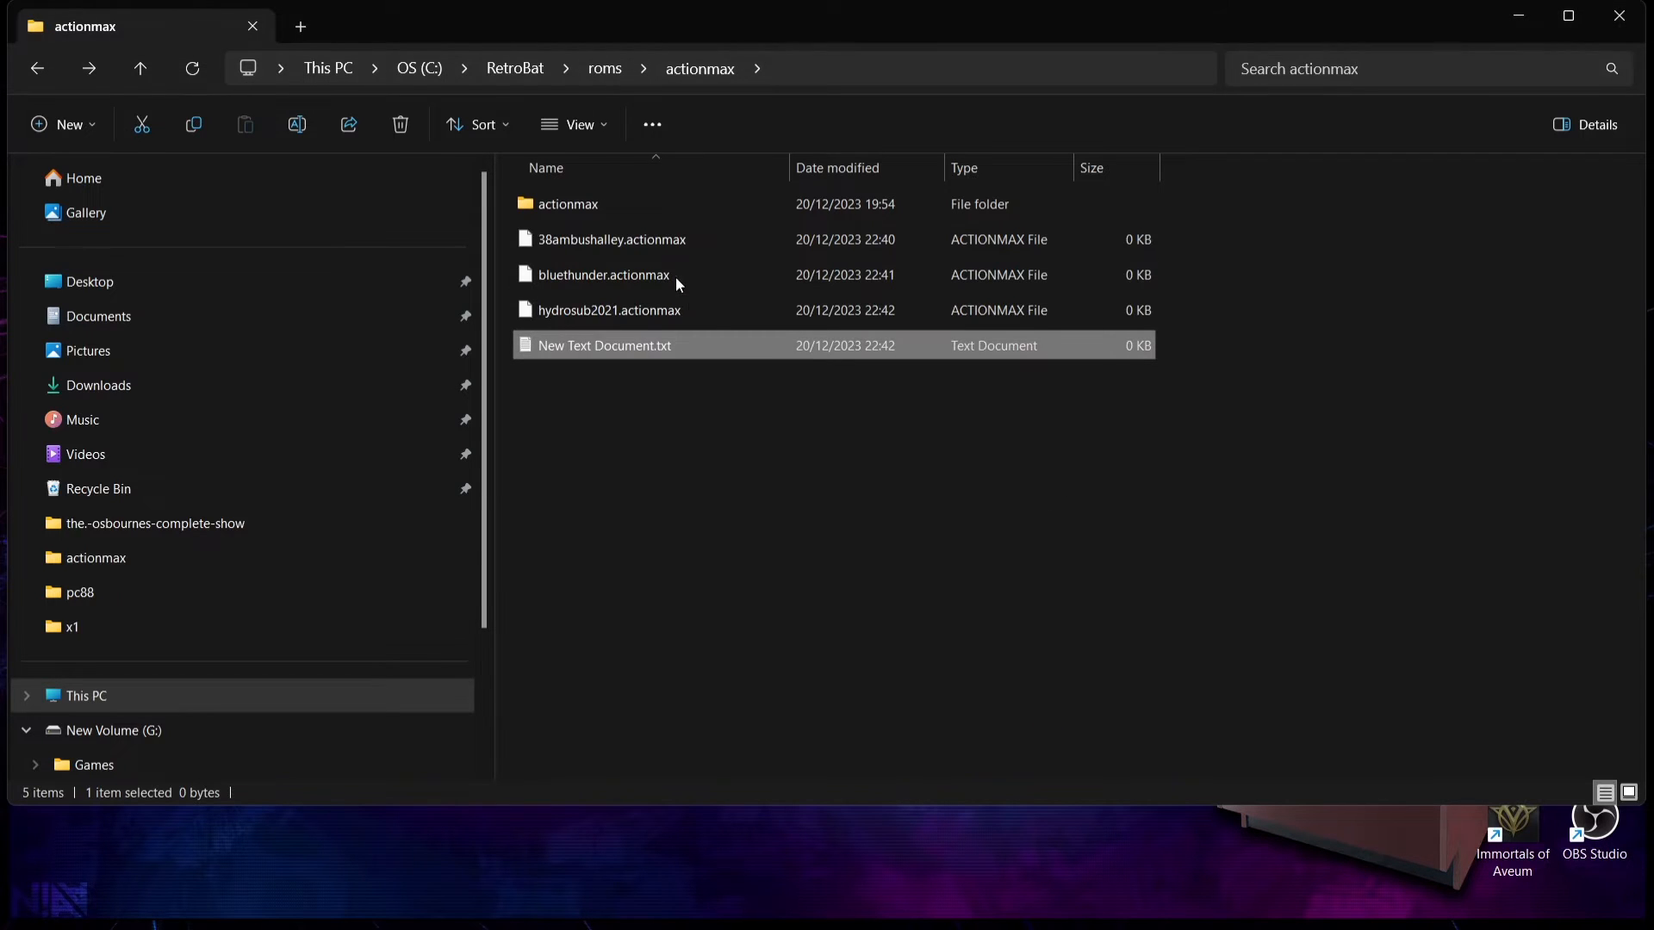
# Step: Reopen the nested actionmax folder, copy the sonicfury folder's name without renaming it, and return to roms\actionmax
pyautogui.doubleClick(632, 201)
pyautogui.rightClick(577, 346)
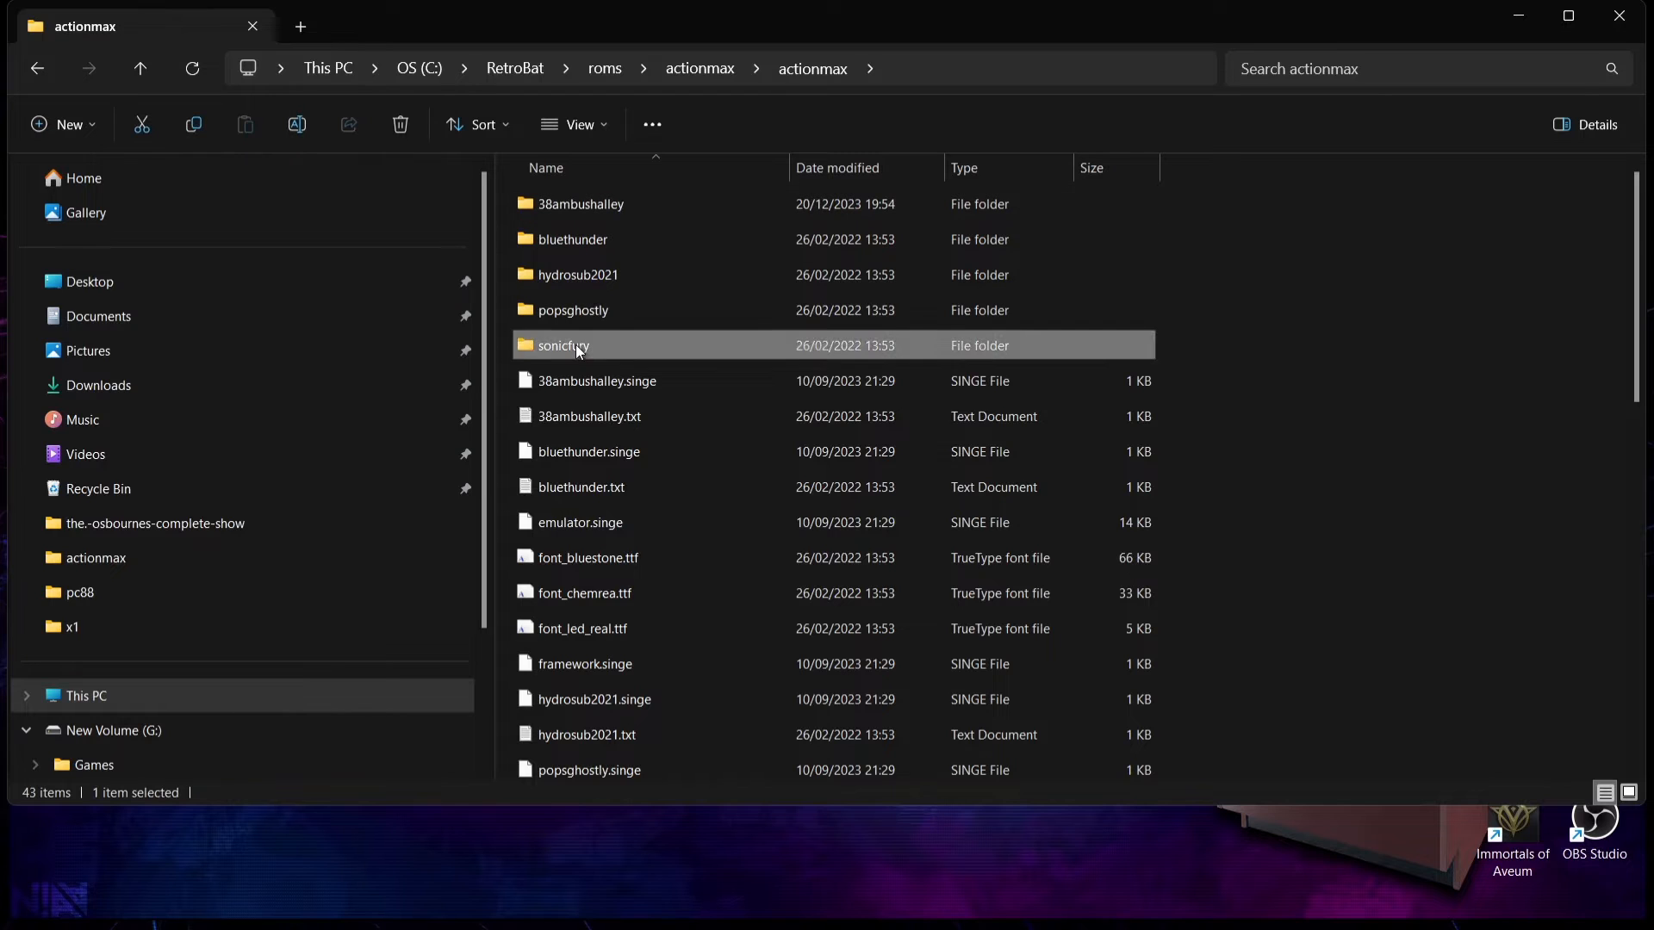
pyautogui.click(662, 780)
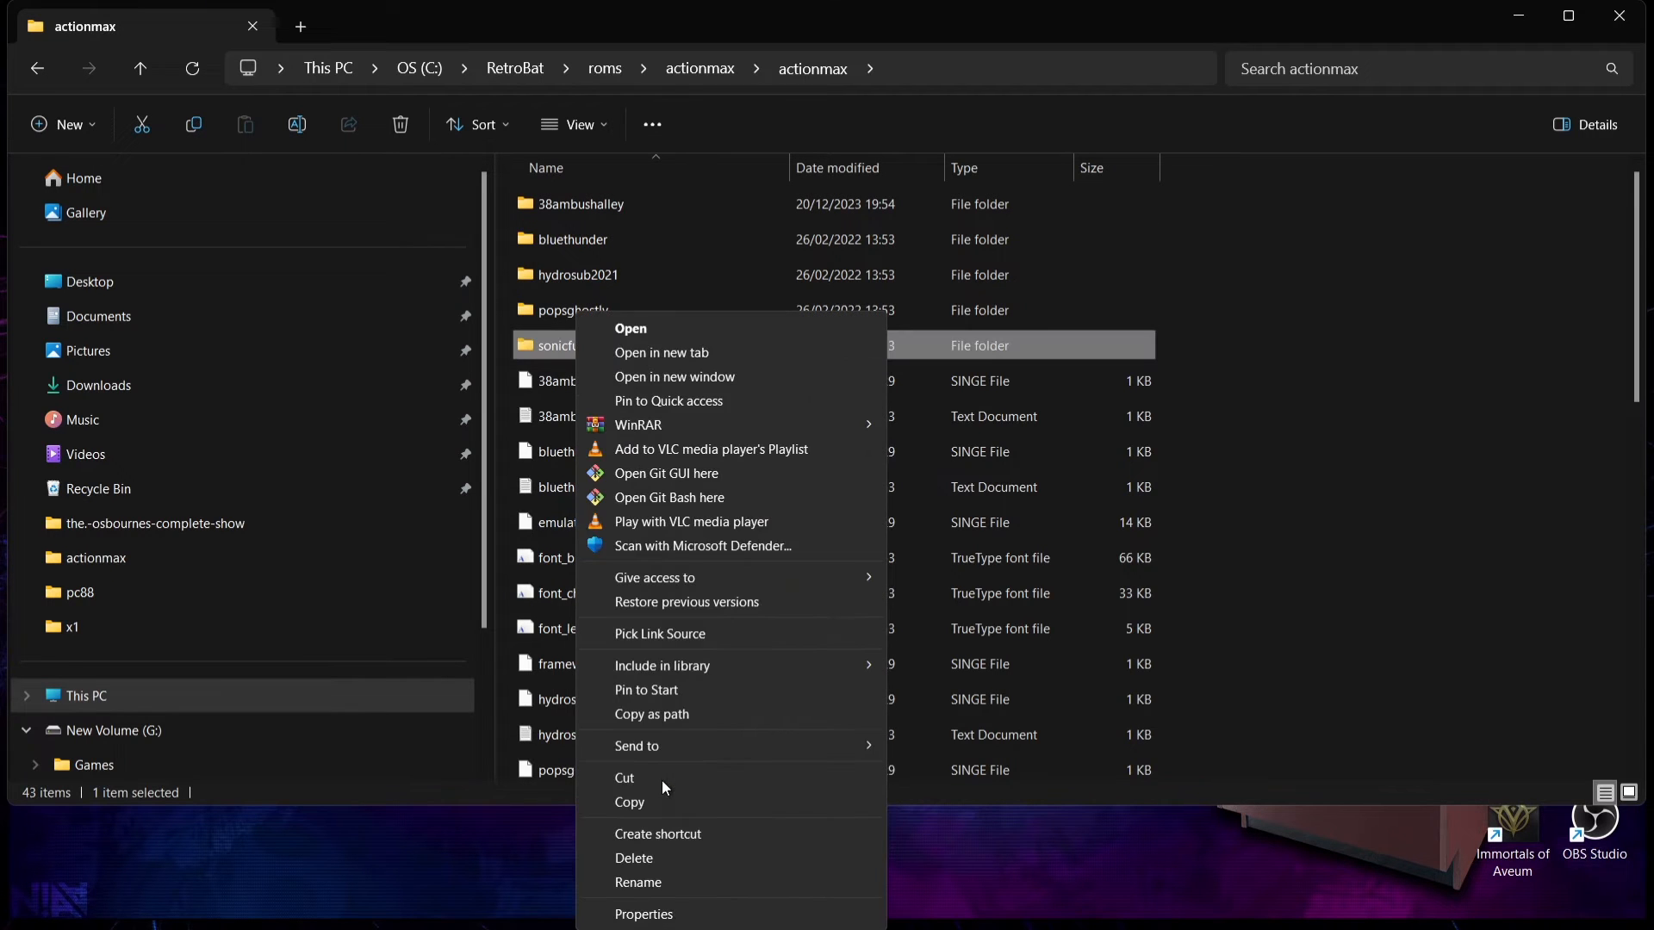
pyautogui.click(691, 880)
pyautogui.rightClick(570, 345)
pyautogui.click(689, 405)
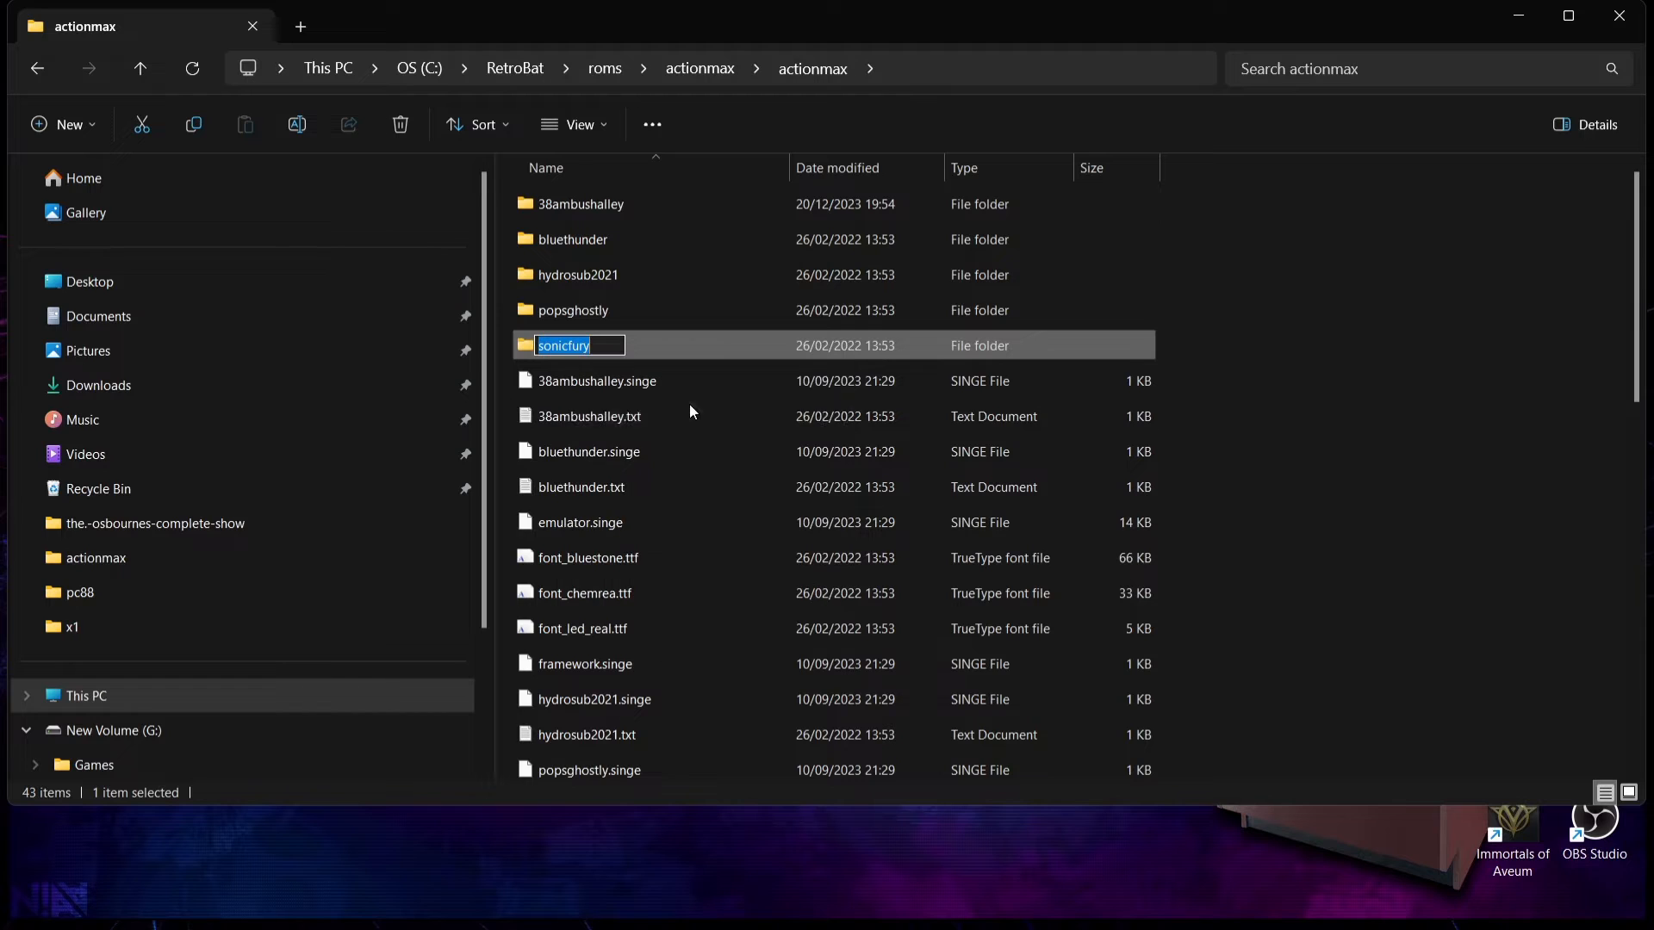
pyautogui.click(52, 81)
# Step: Create an empty text document in roms\actionmax and name it sonicfury.actionmax, accepting the extension change
pyautogui.rightClick(751, 526)
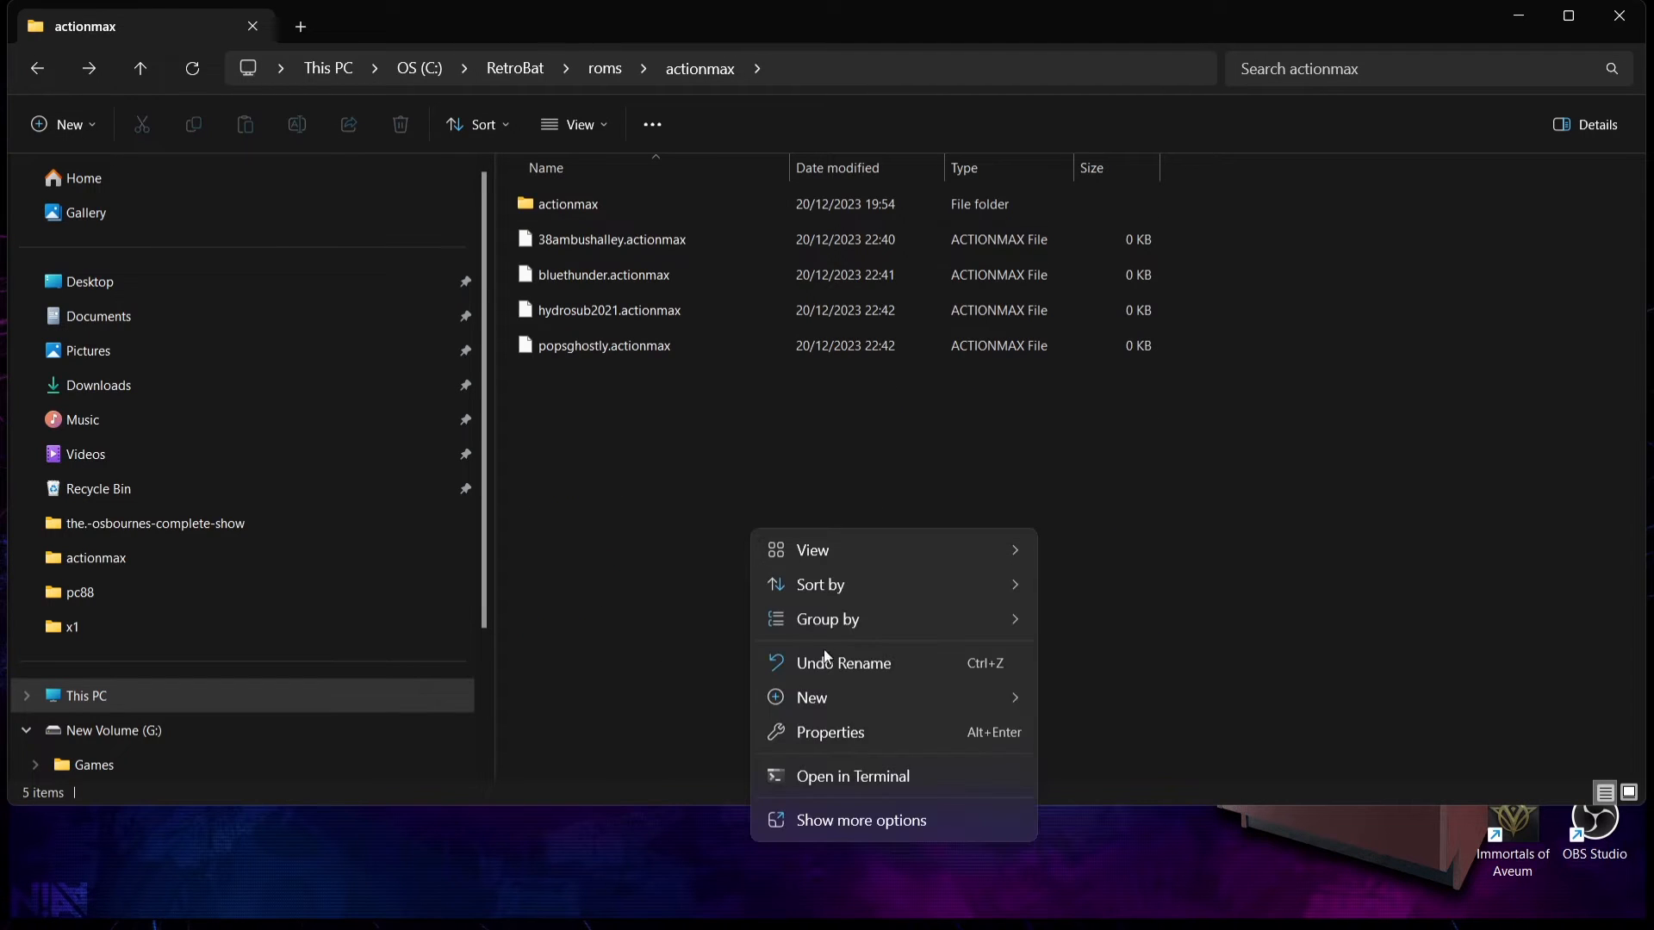
pyautogui.moveTo(844, 705)
pyautogui.click(1105, 794)
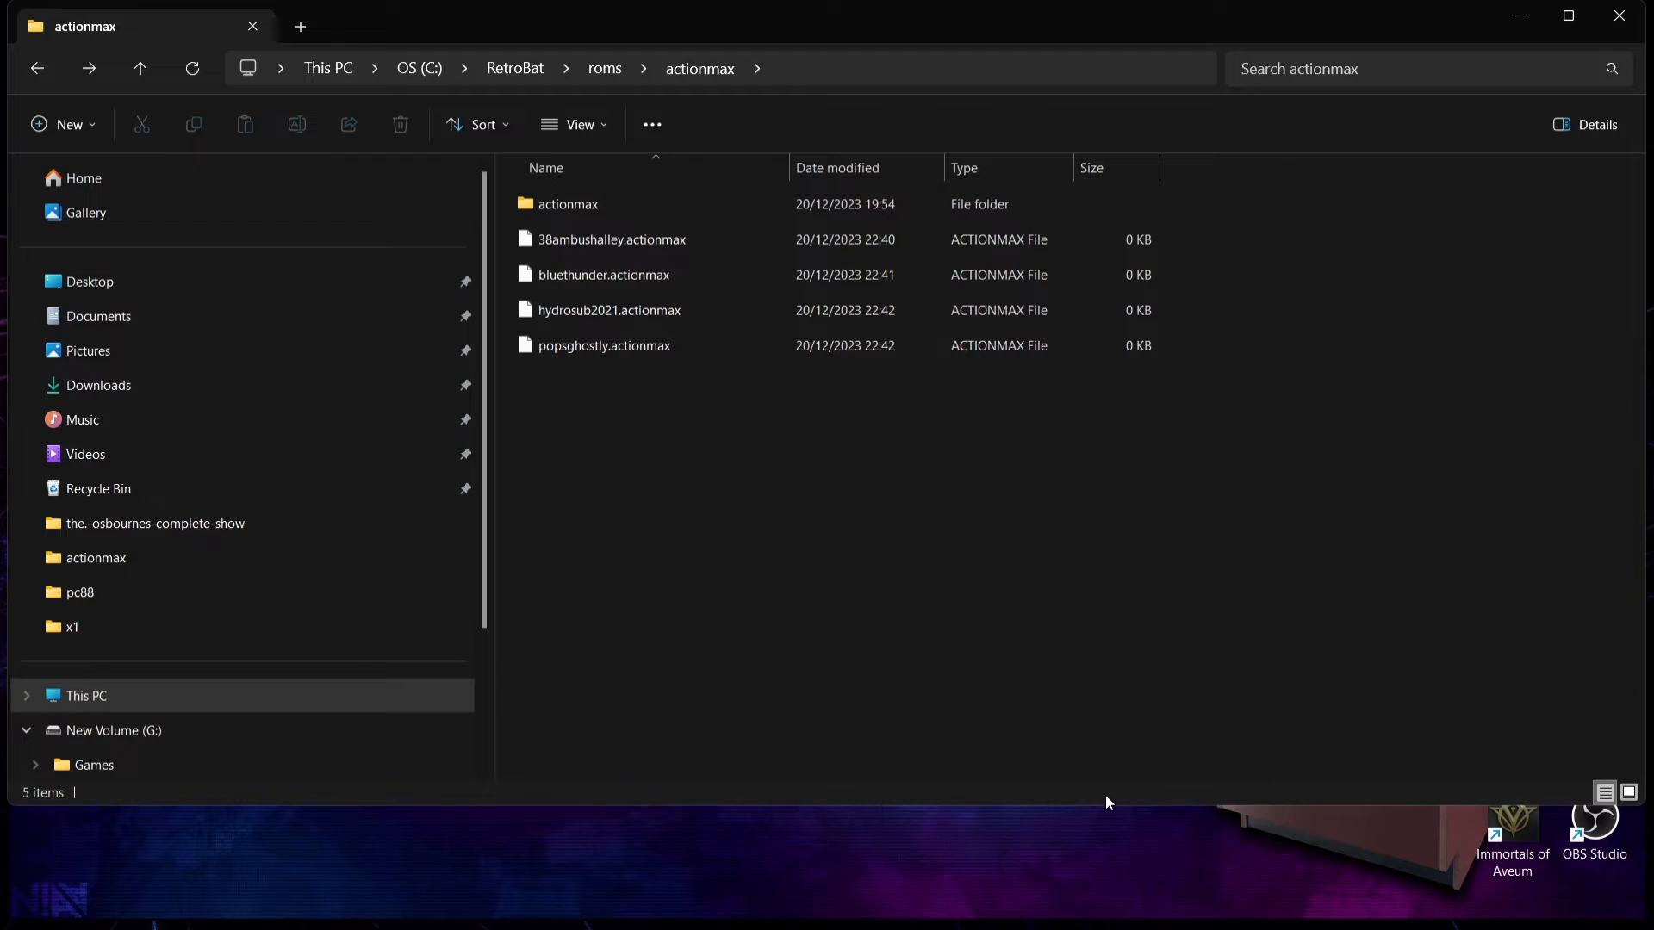
pyautogui.write('sonicfury.txt')
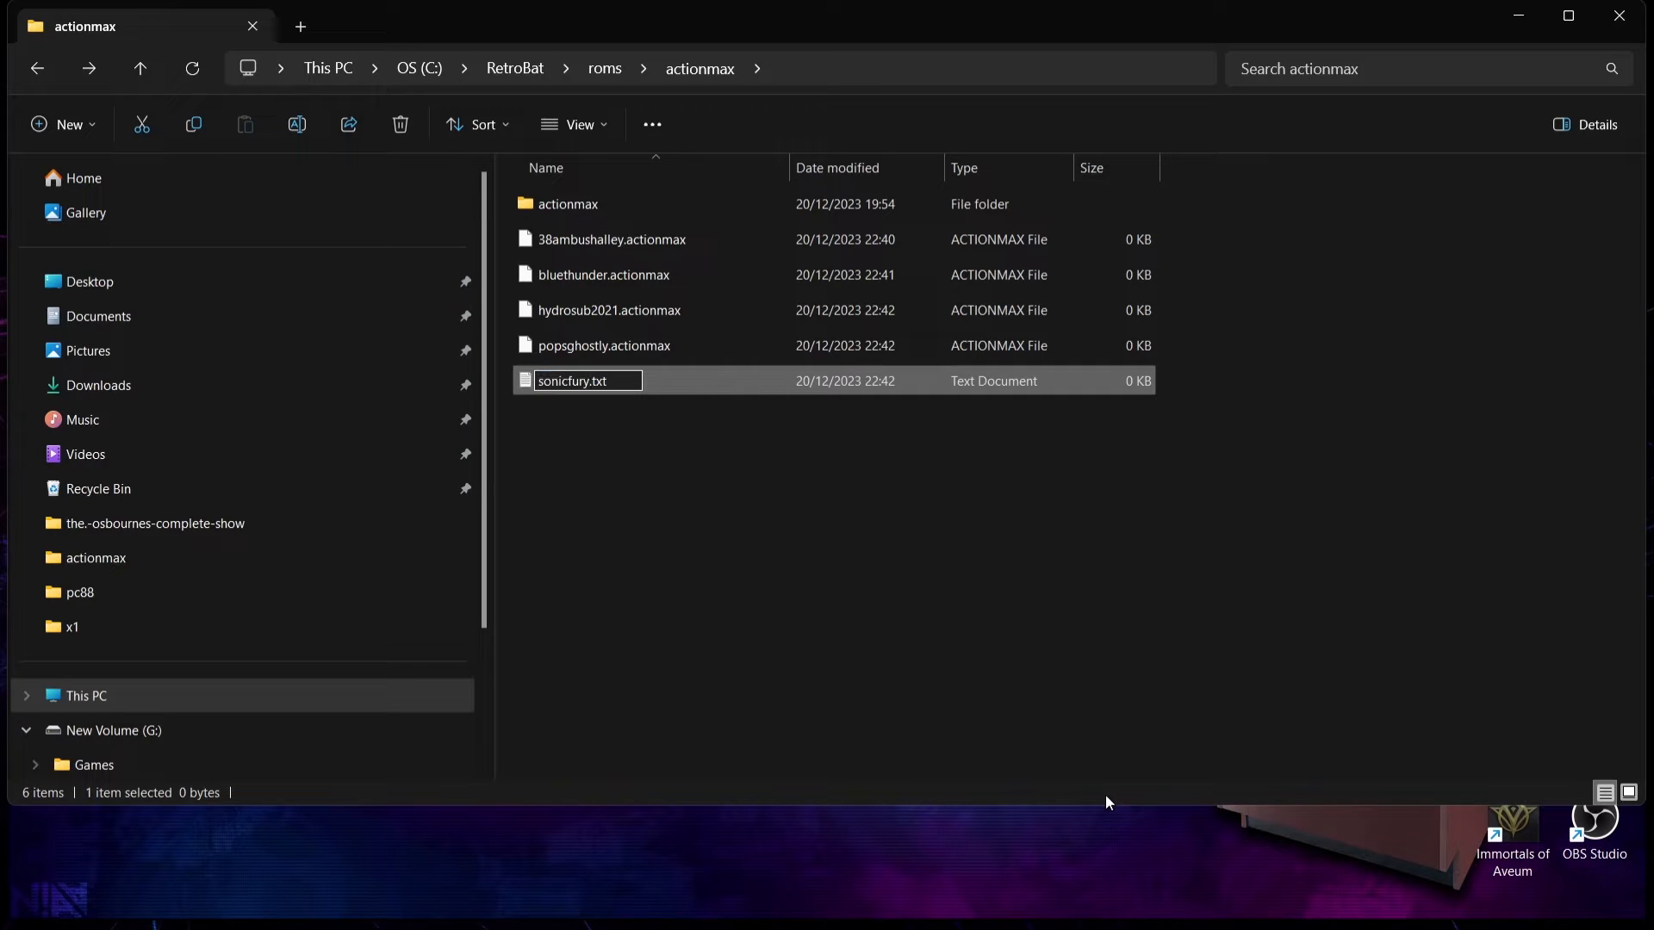
pyautogui.press('BackSpace')
pyautogui.press('BackSpace')
pyautogui.press('BackSpace')
pyautogui.write('actionmacx')
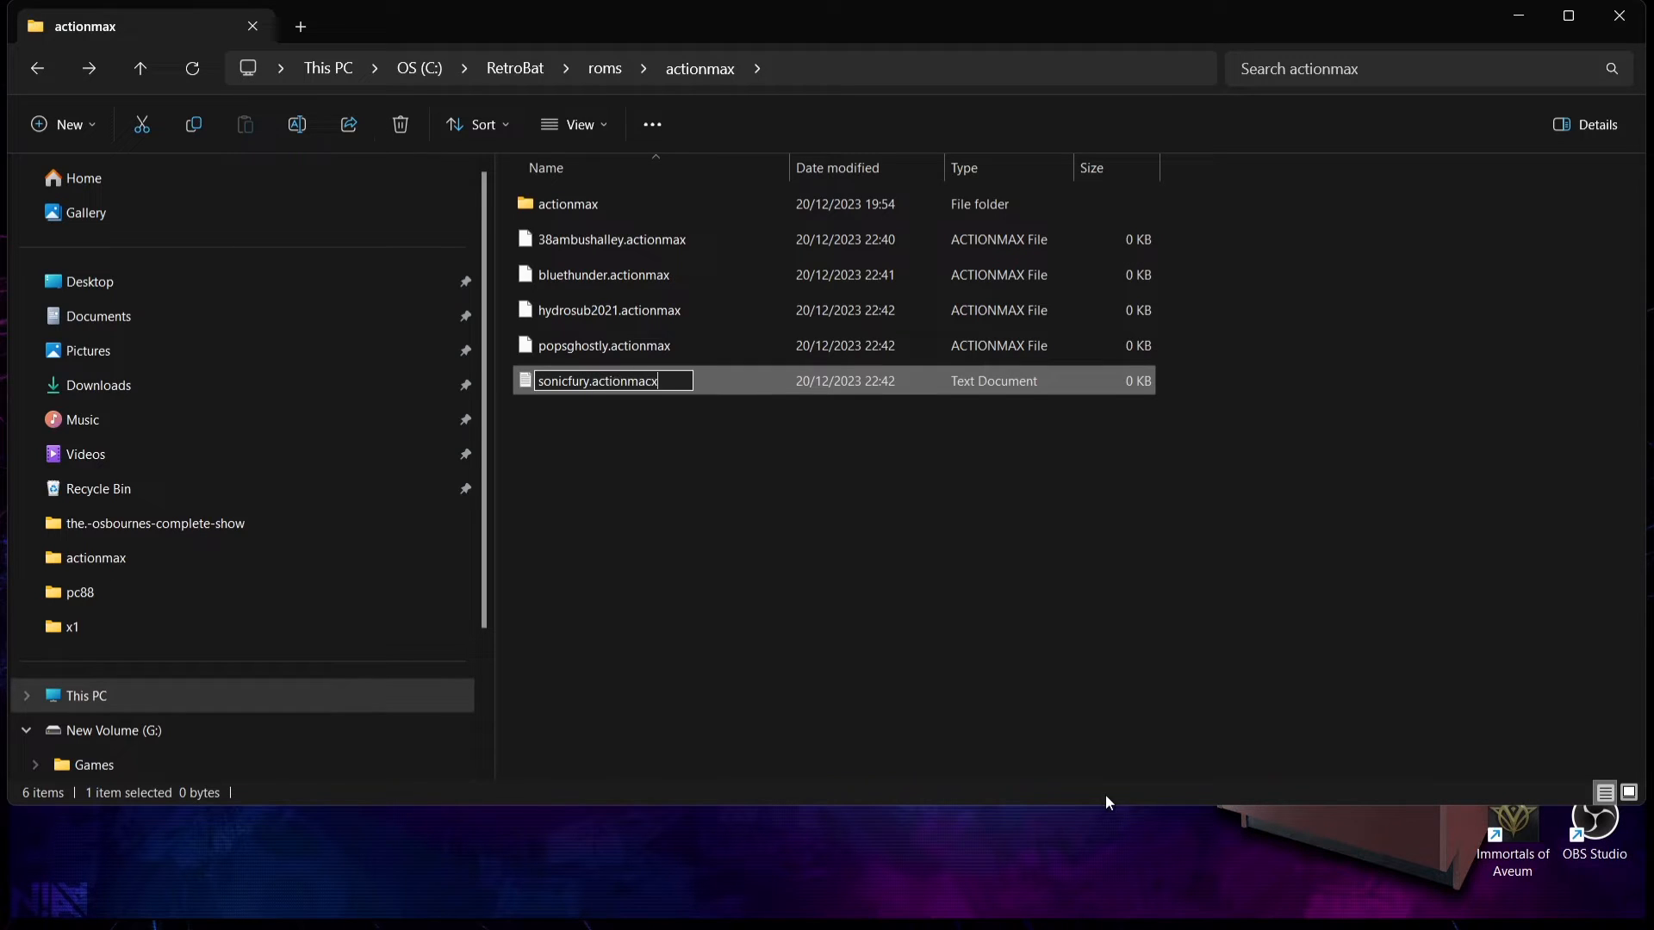
pyautogui.press('BackSpace')
pyautogui.press('BackSpace')
pyautogui.write('x')
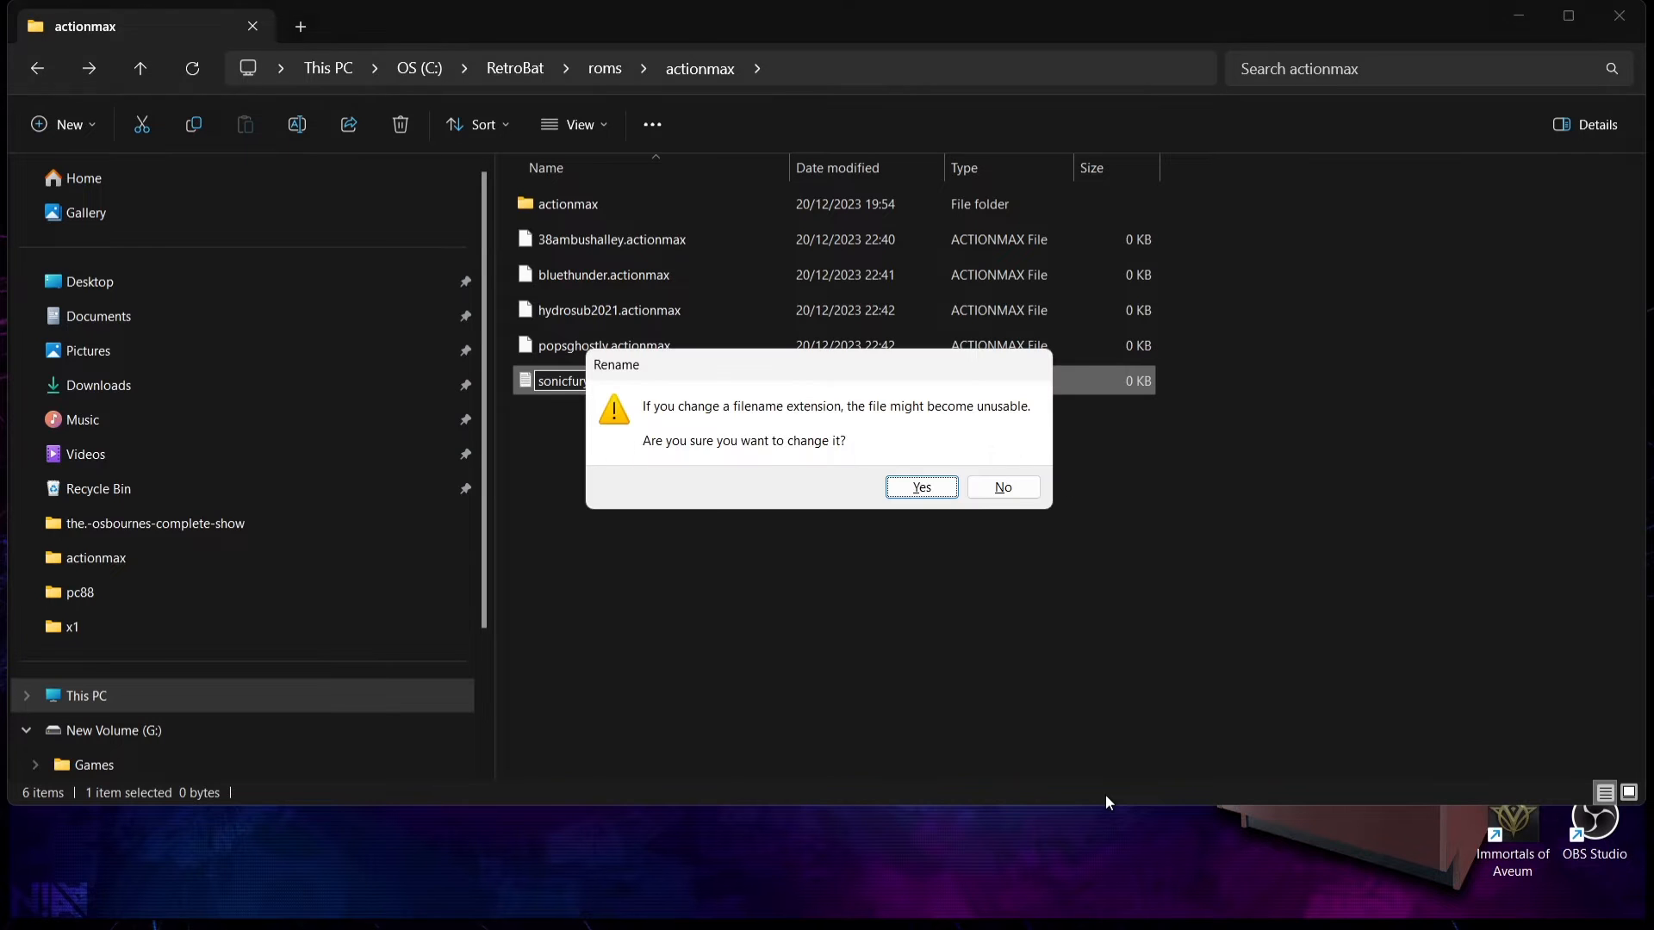
pyautogui.press('Return')
pyautogui.click(921, 486)
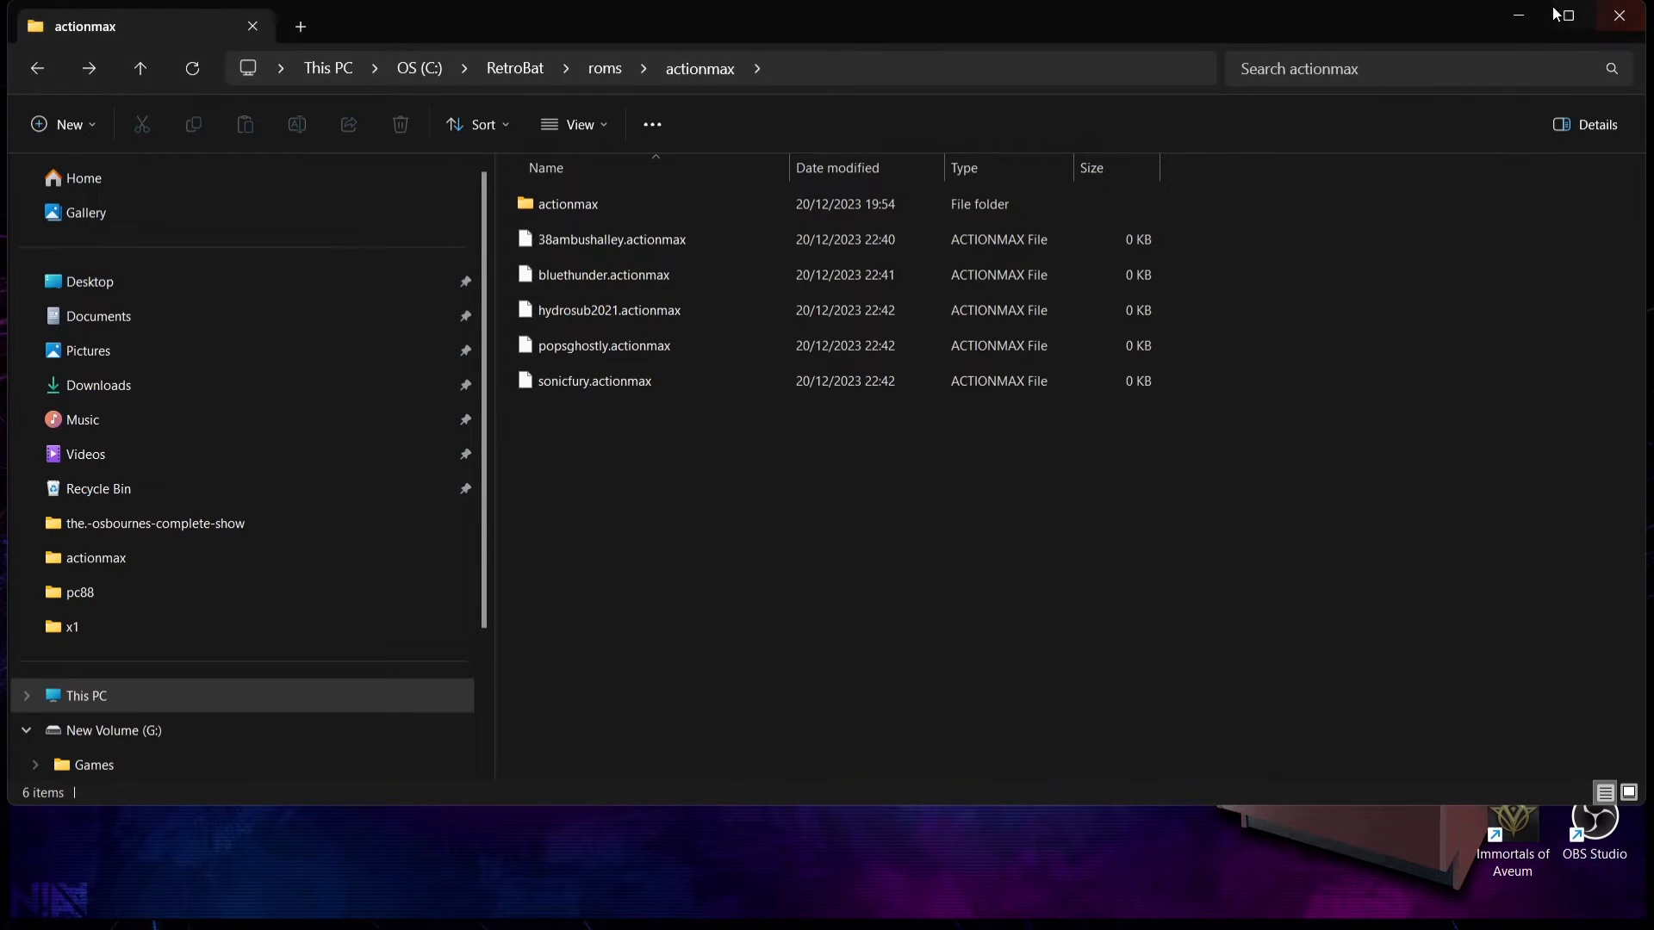
# Step: Minimize the folder window, launch RetroBat from the desktop and open the Action Max game list
pyautogui.click(1533, 17)
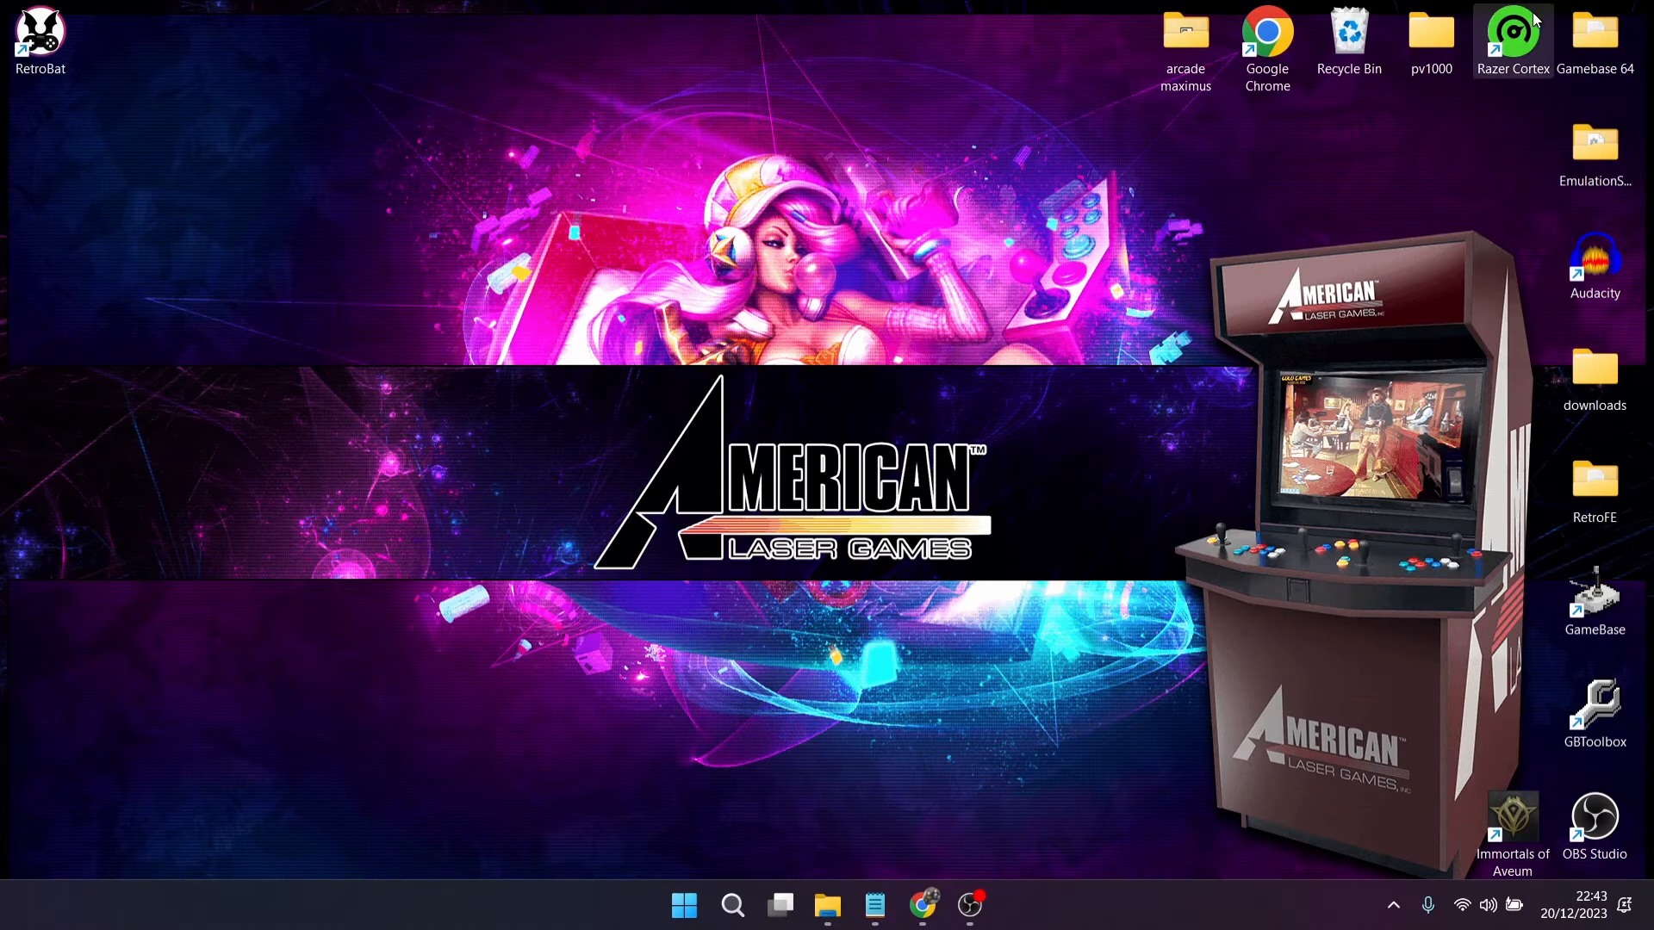
pyautogui.doubleClick(66, 49)
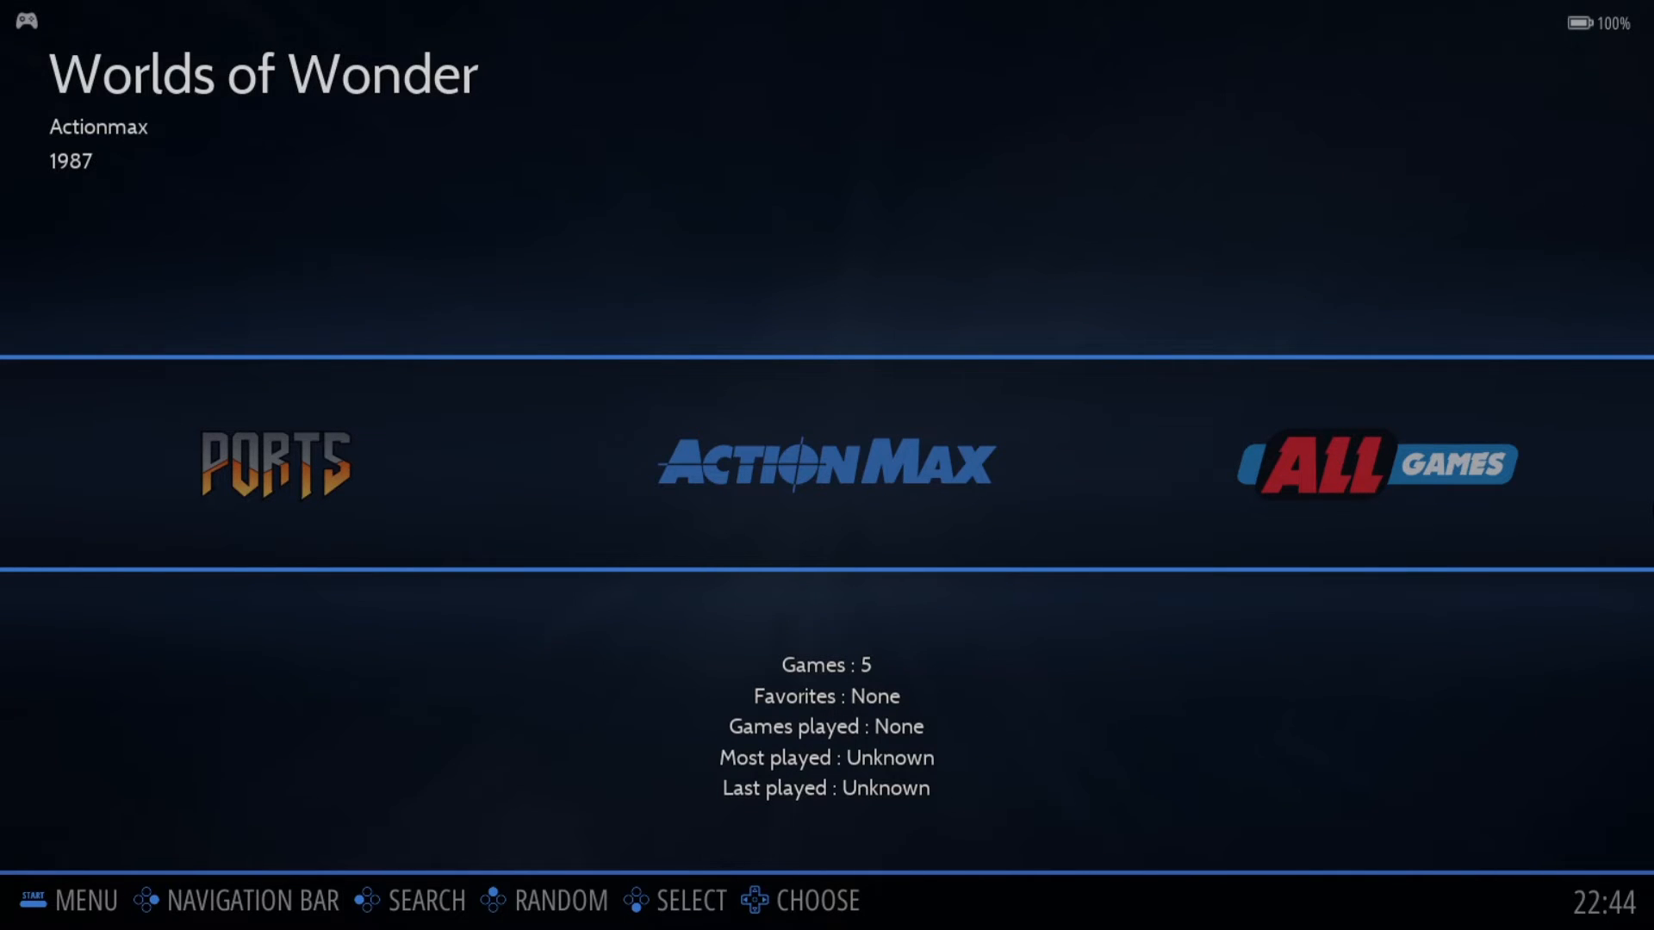
pyautogui.press('Return')
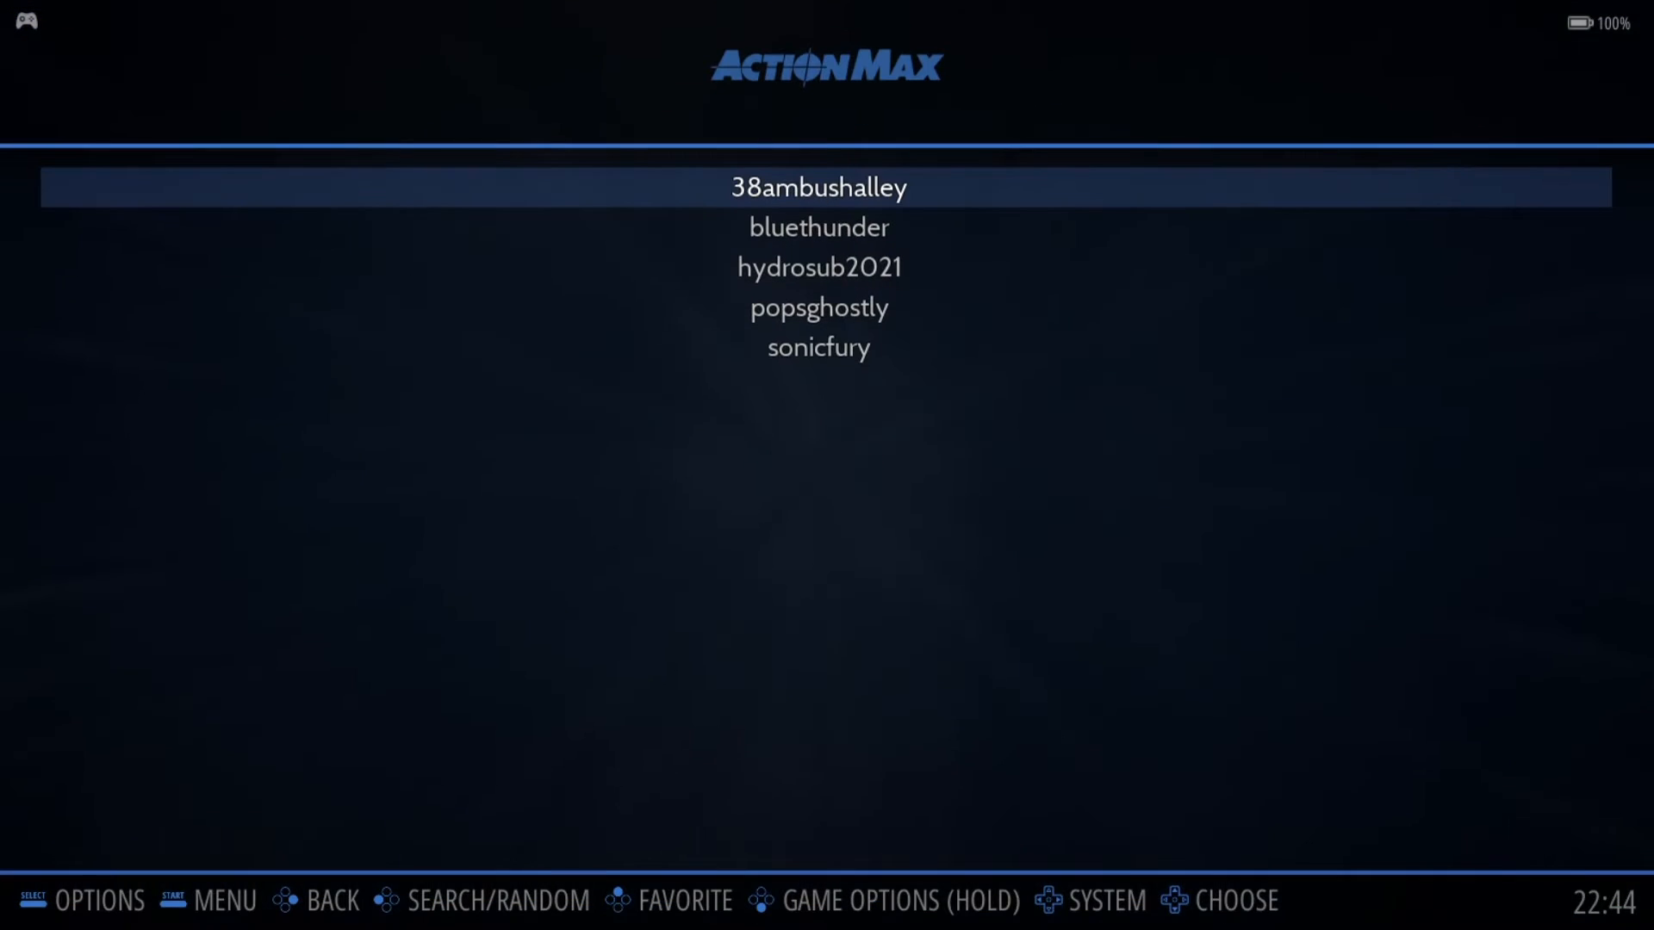
# Step: Launch 38ambushalley, agreeing to install the hypseus emulator, and continue past the game's score screen to the game type selection
pyautogui.press('Down')
pyautogui.press('Up')
pyautogui.press('Return')
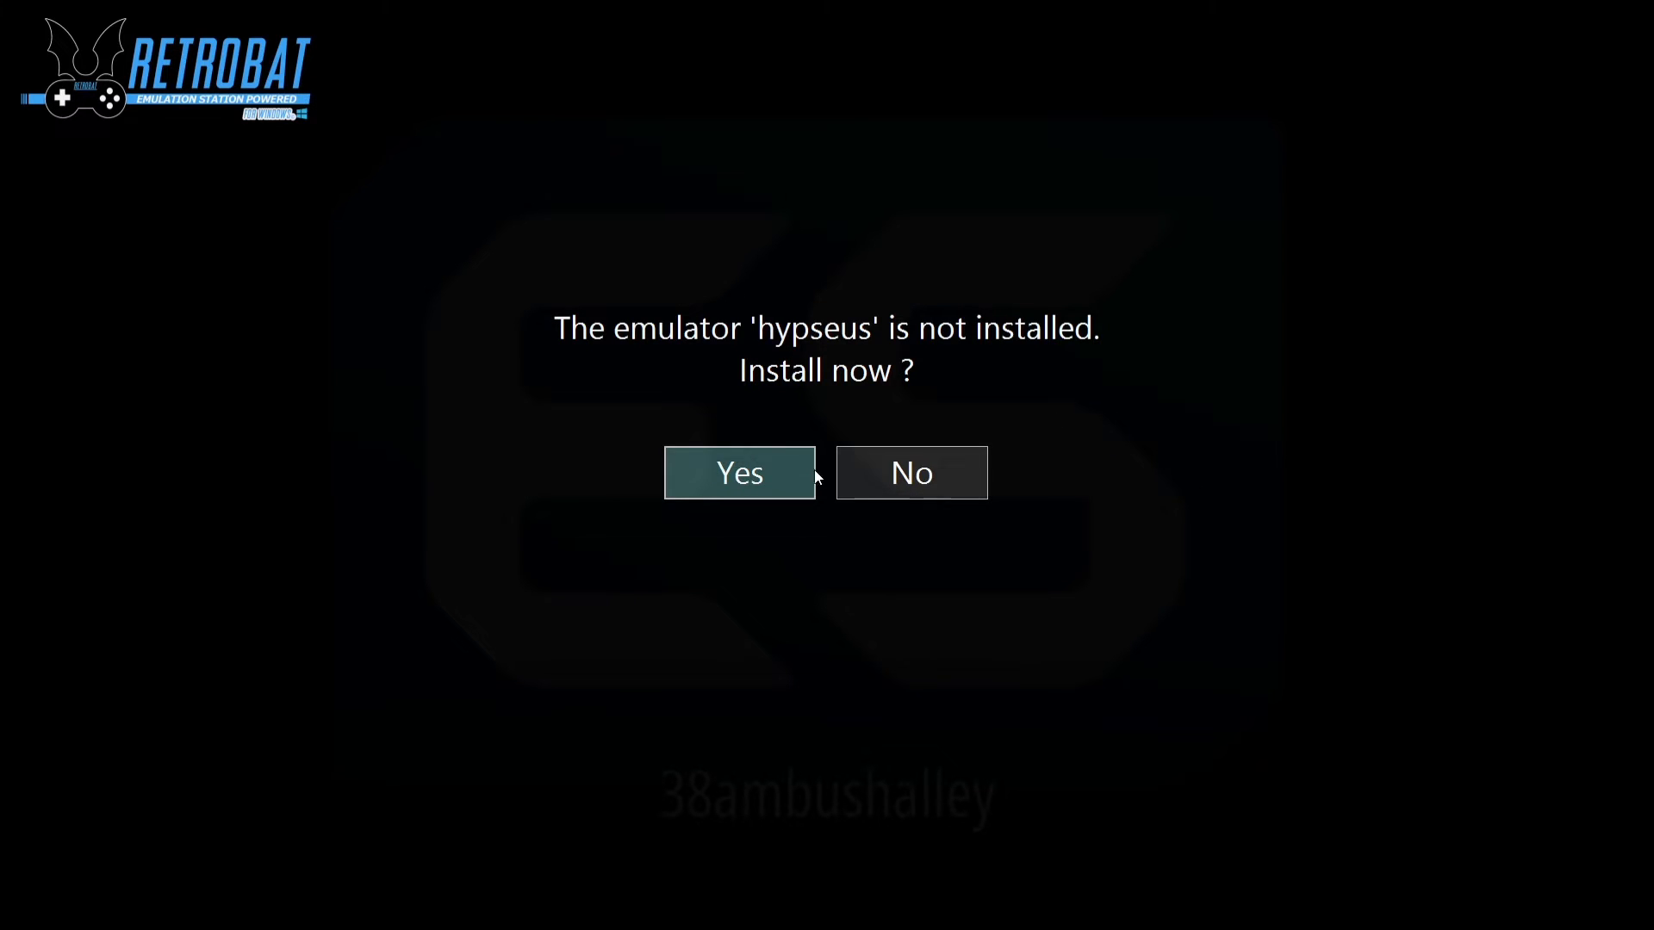
pyautogui.click(791, 479)
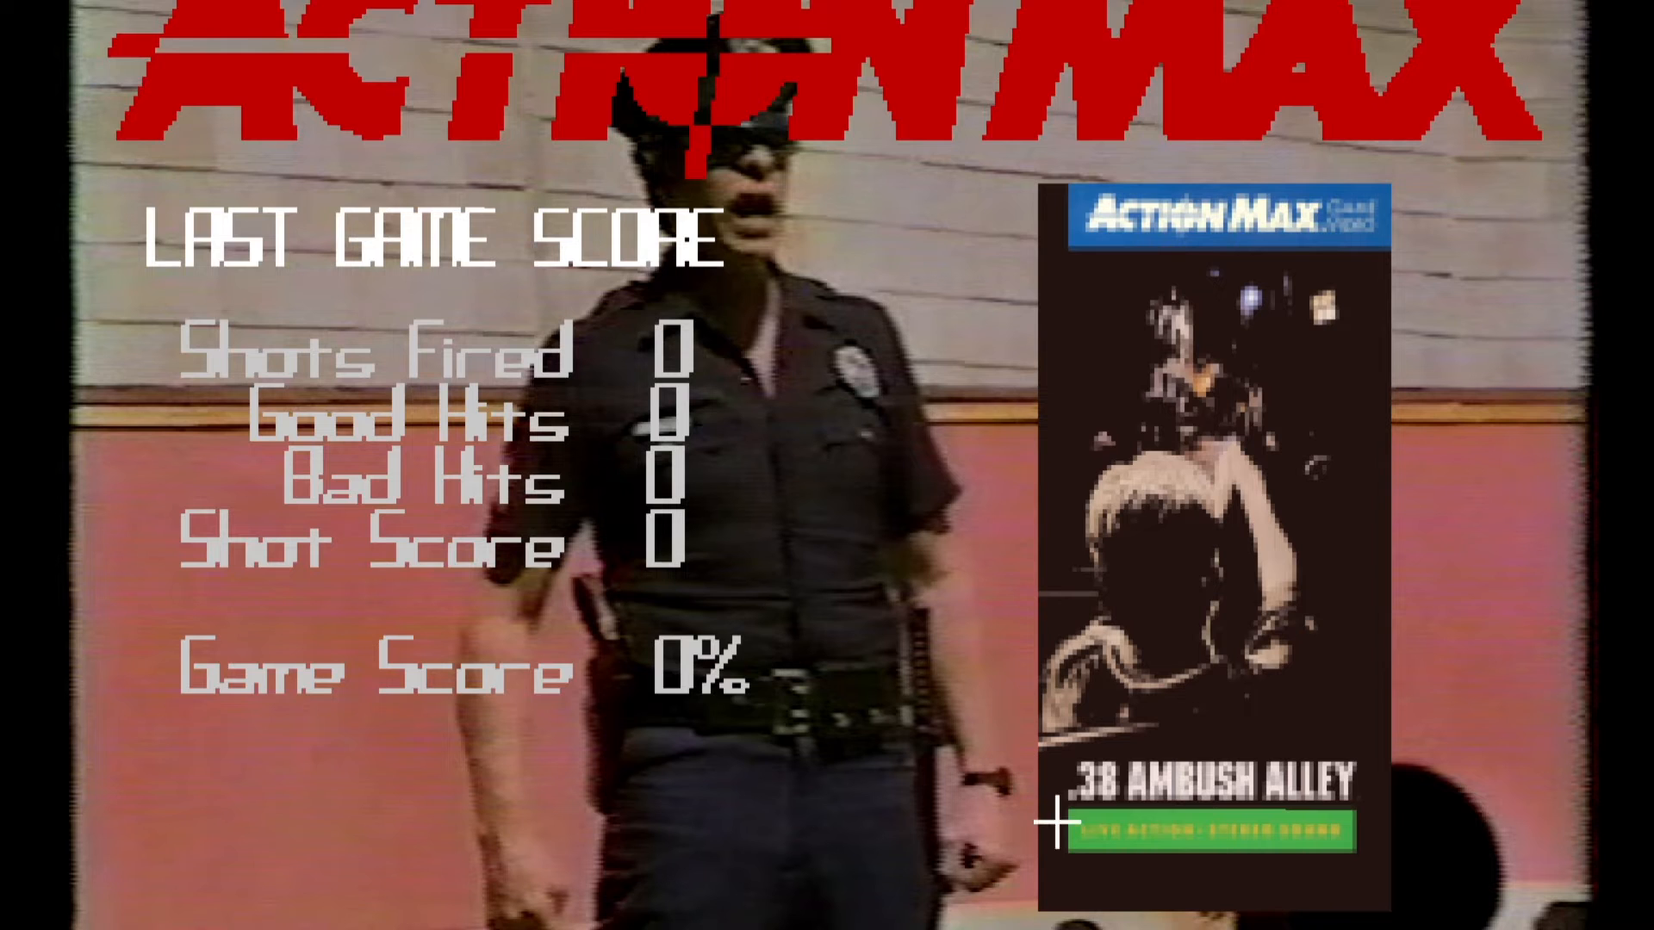
pyautogui.click(1160, 824)
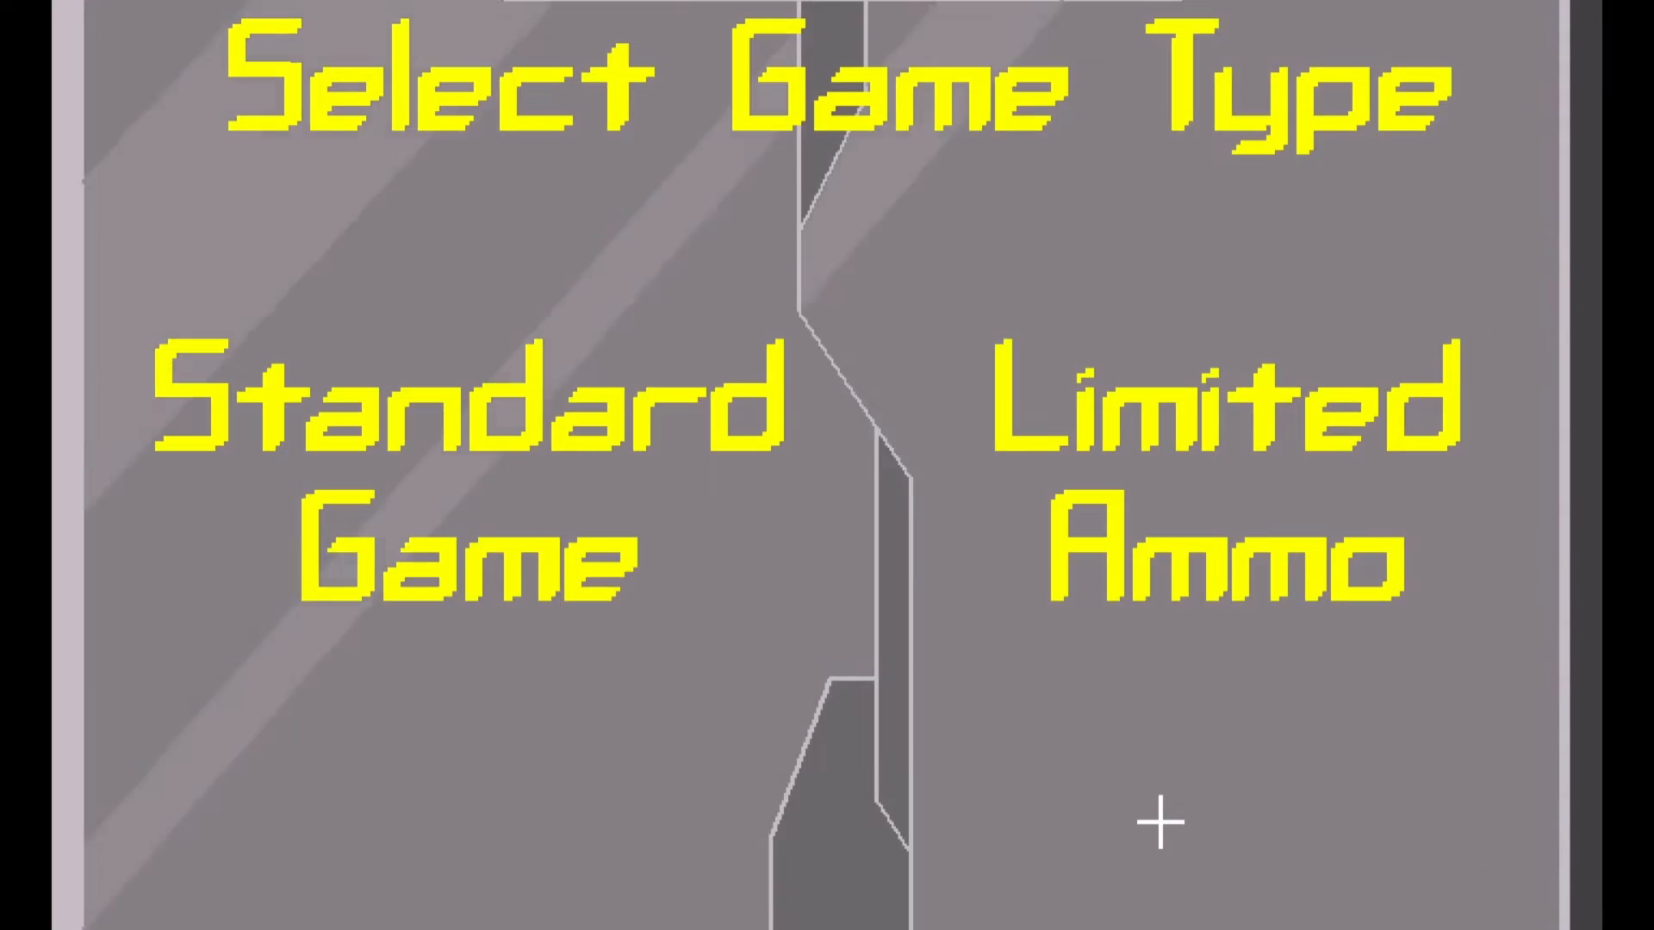